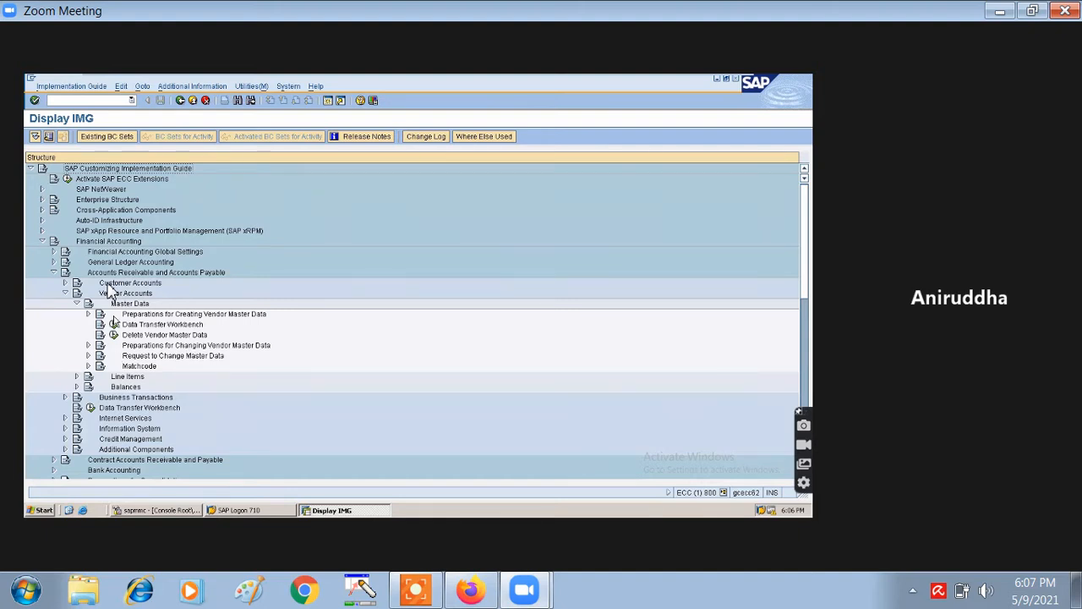
# - Expand Preparations for Creating Vendor Master Data under Vendor Accounts > Master Data in the IMG tree
pyautogui.click(115, 315)
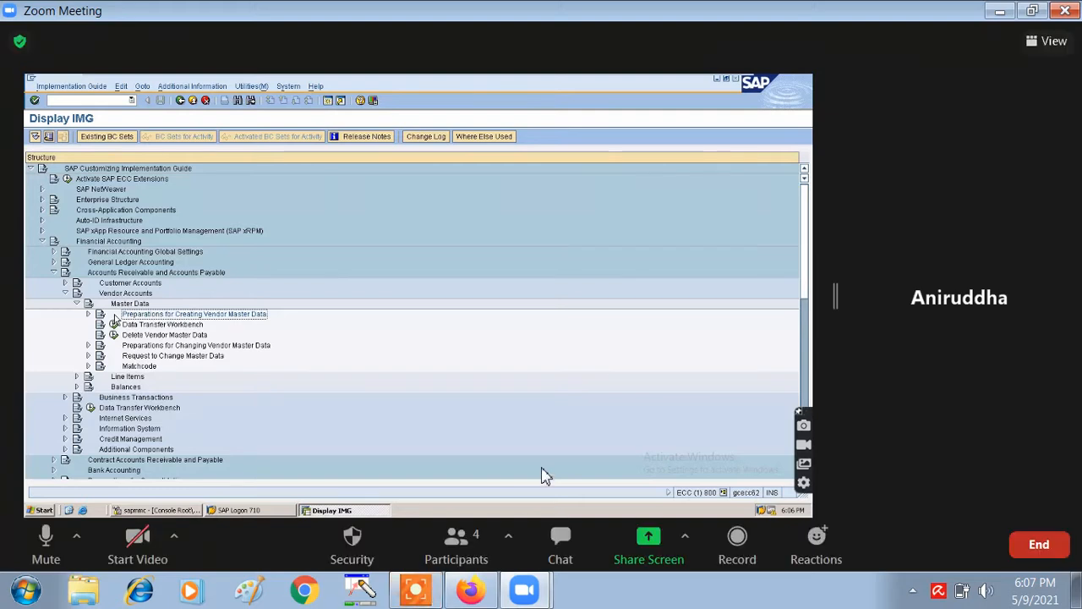
pyautogui.click(115, 315)
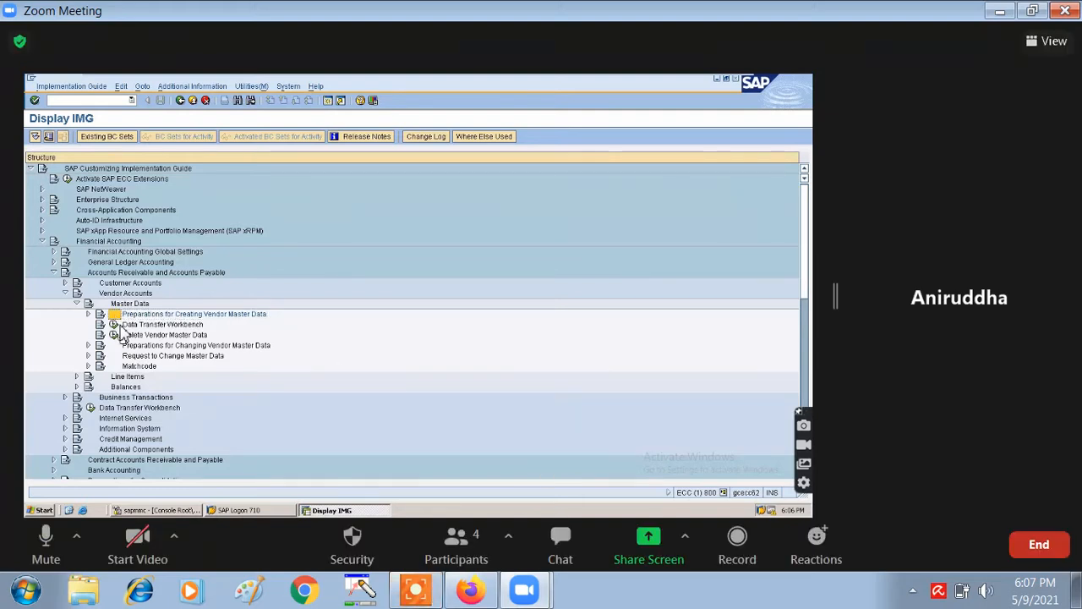
pyautogui.click(115, 345)
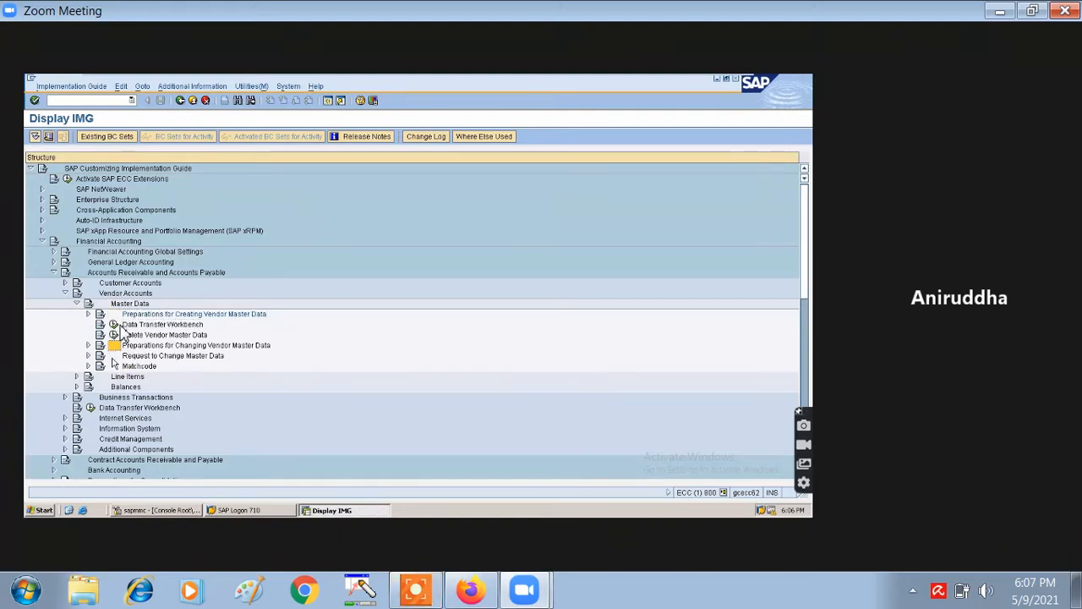
pyautogui.click(115, 315)
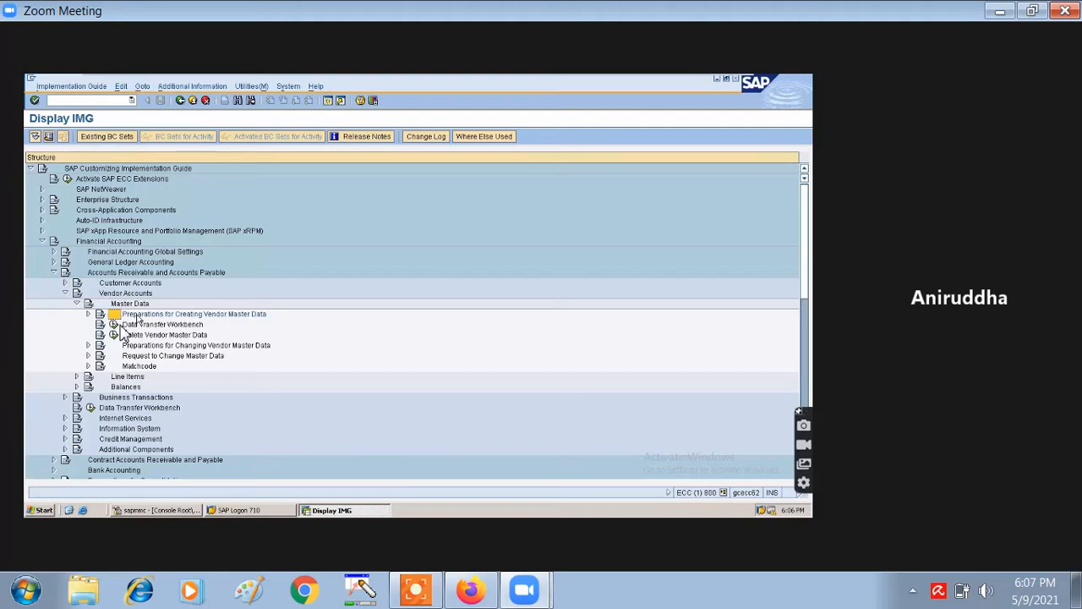
pyautogui.click(87, 315)
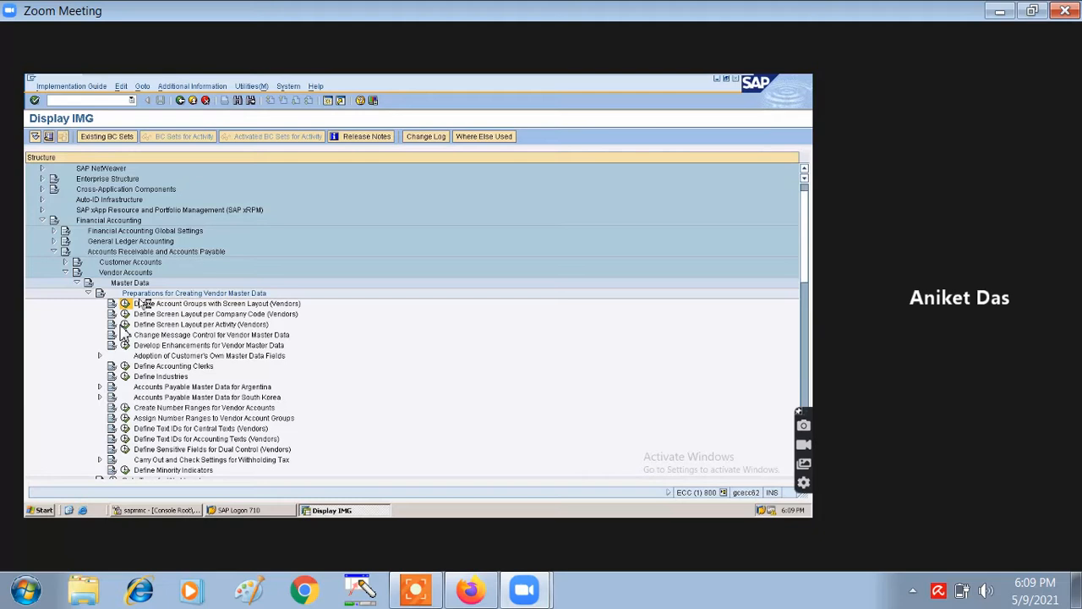
# - Run Define Account Groups with Screen Layout (Vendors) to list the existing vendor account groups
pyautogui.doubleClick(142, 303)
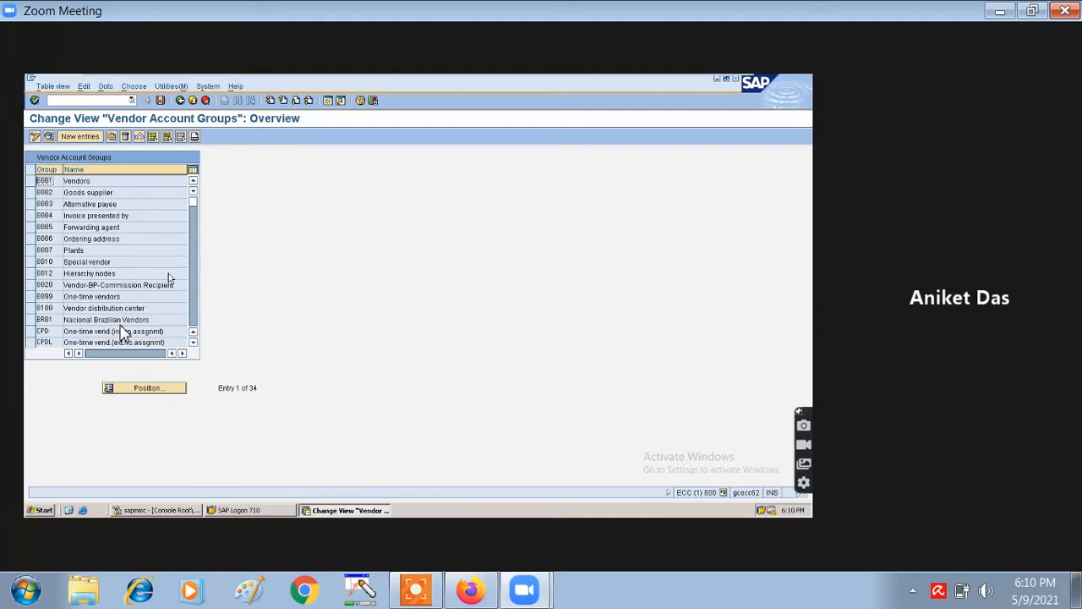
# - Add new vendor account group IB01 named 'MATERIAL VENDOR FOR IB02' and save it
pyautogui.click(71, 139)
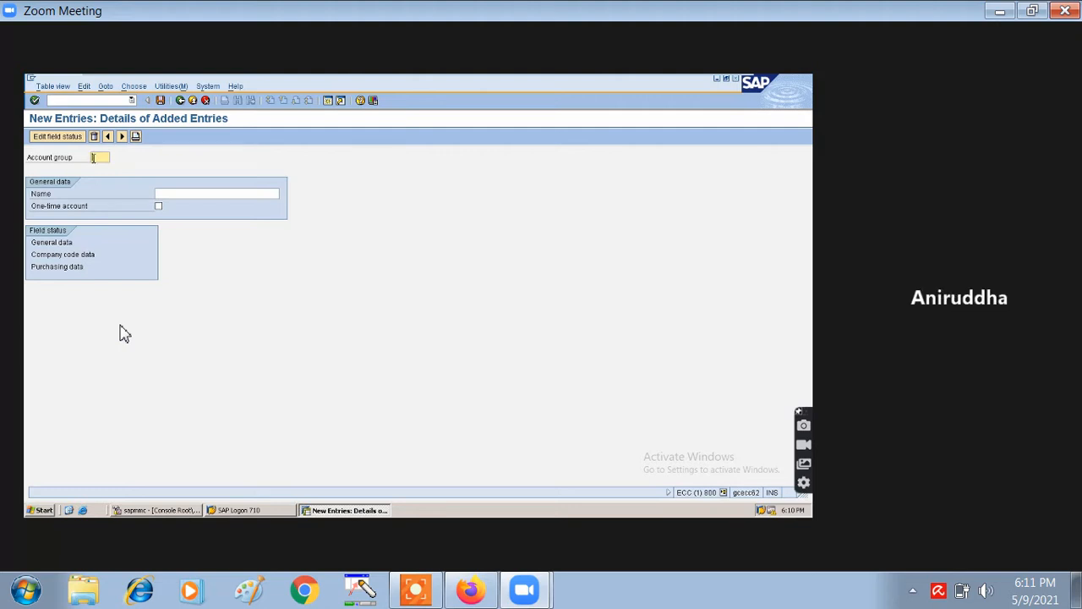
pyautogui.write('TB01')
pyautogui.click(186, 193)
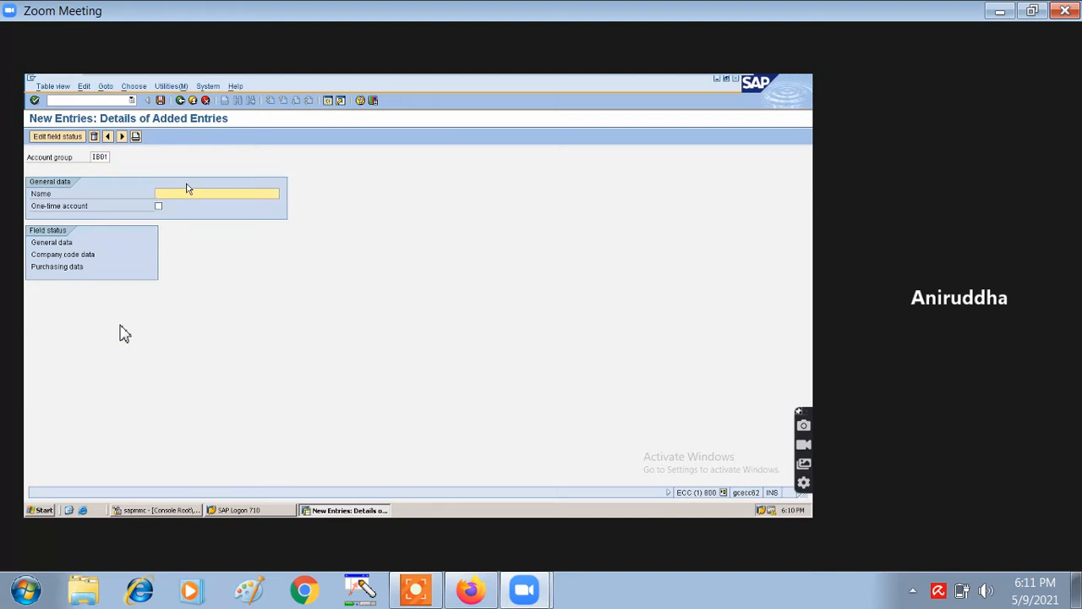
pyautogui.write('MAR')
pyautogui.write('ER')
pyautogui.write('IAL')
pyautogui.write(' VENDOR ')
pyautogui.write('FOR IB')
pyautogui.write('02')
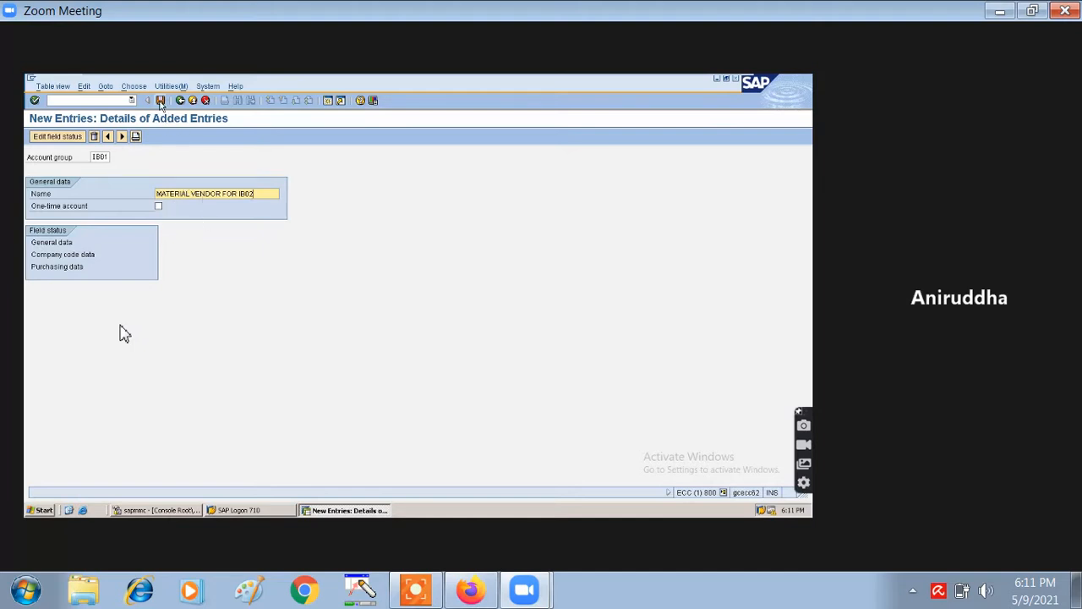
pyautogui.click(161, 101)
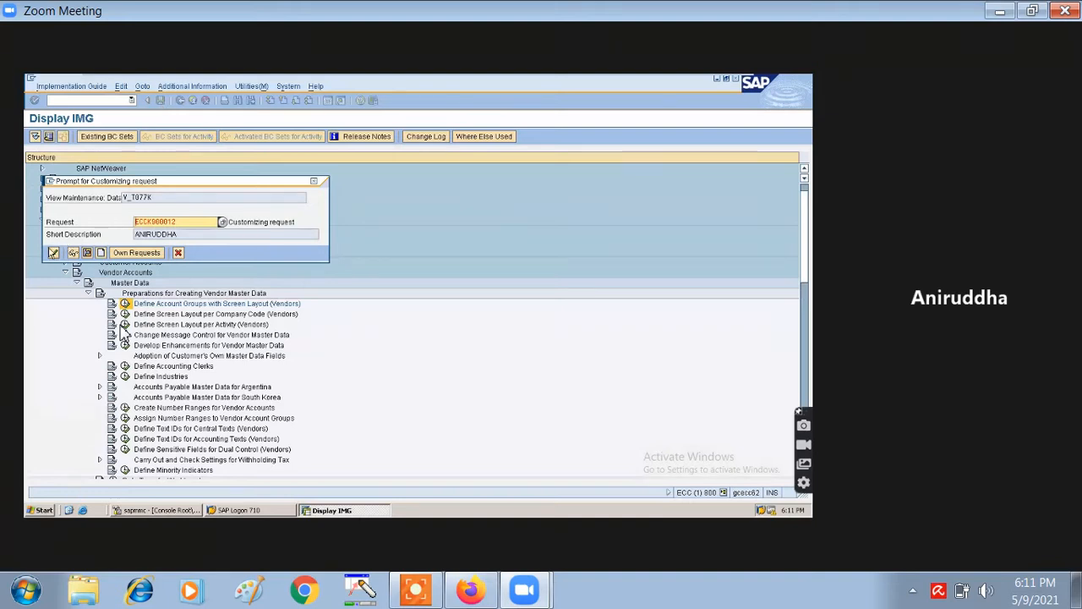
# - Accept the proposed customizing request so account group IB01 is saved
pyautogui.click(52, 253)
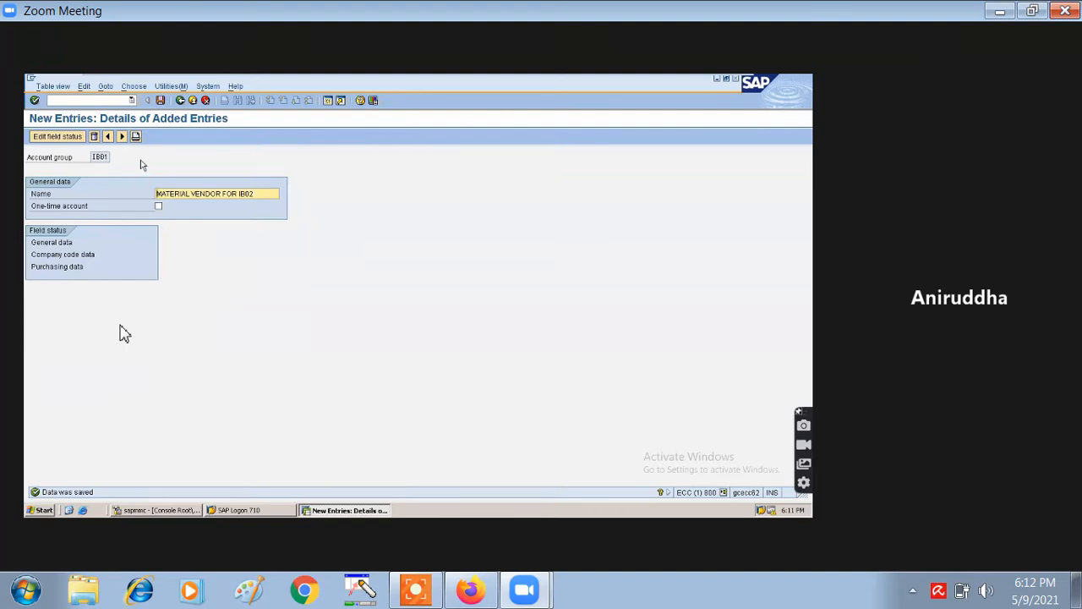
# - Open IB01's General data field status and its Address group settings
pyautogui.click(61, 245)
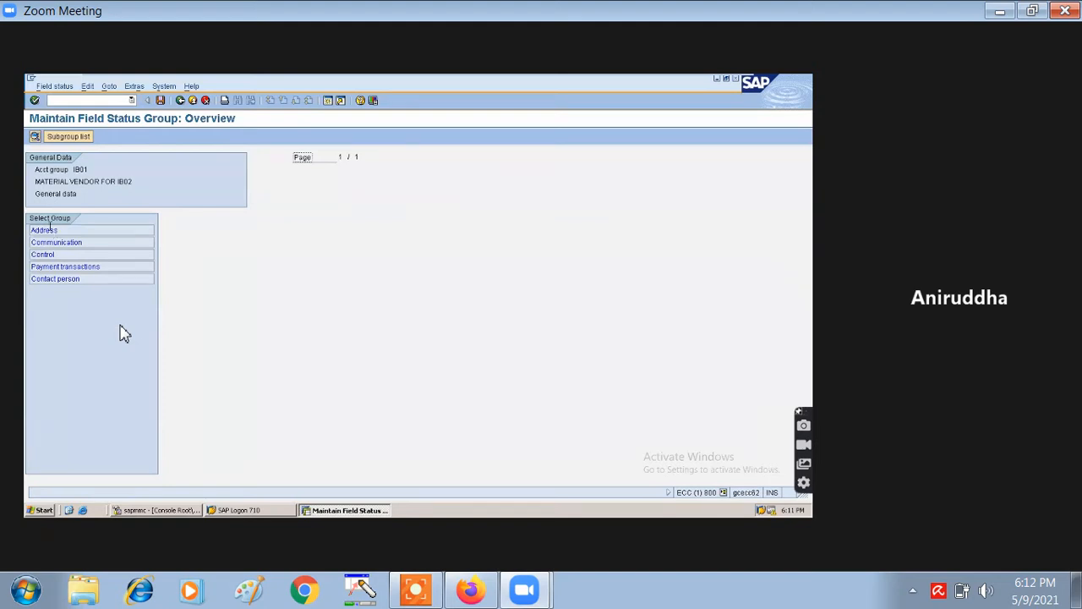
pyautogui.doubleClick(47, 230)
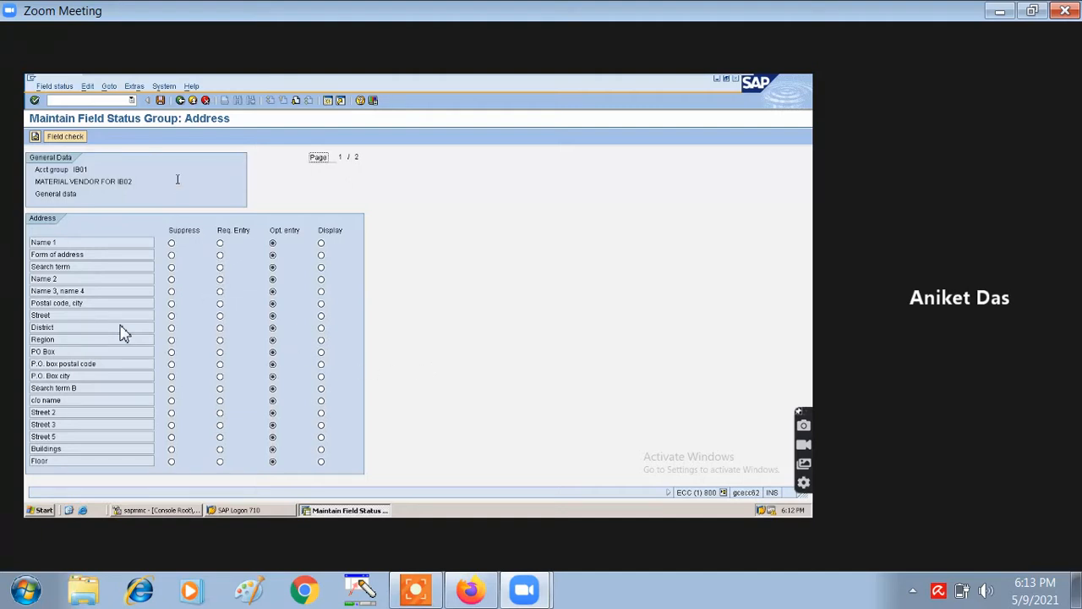
# - Back out of the field status and account group screens to the Display IMG tree
pyautogui.click(178, 100)
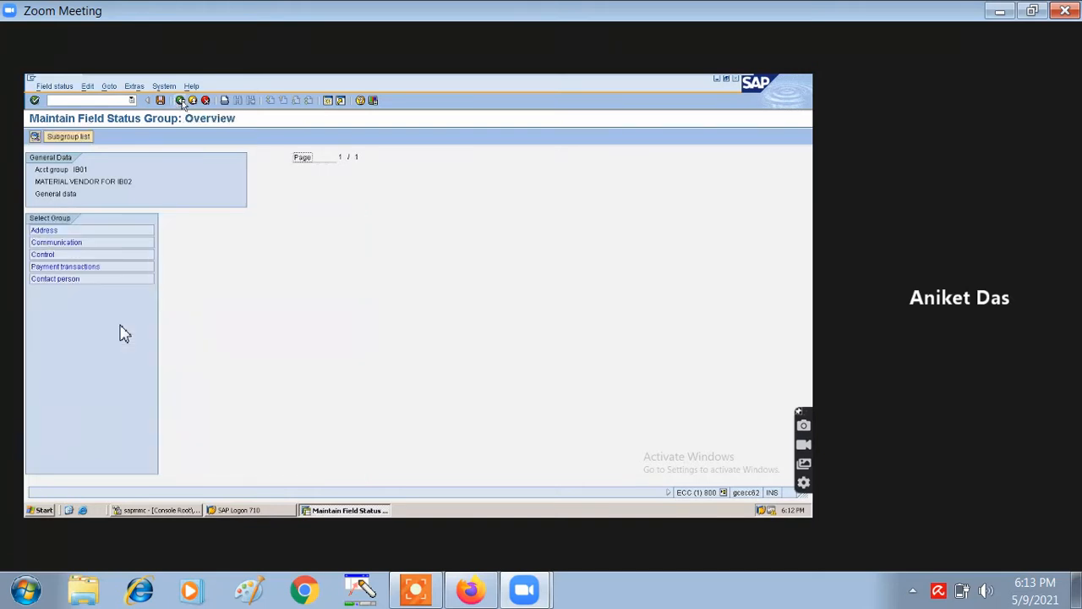
pyautogui.click(180, 100)
pyautogui.click(181, 101)
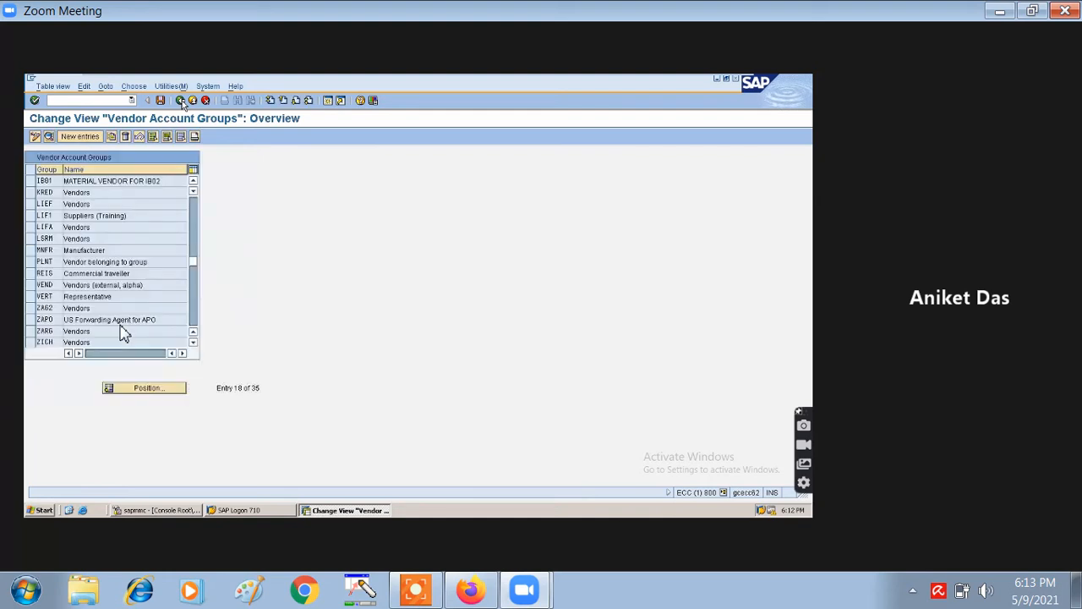
pyautogui.click(181, 100)
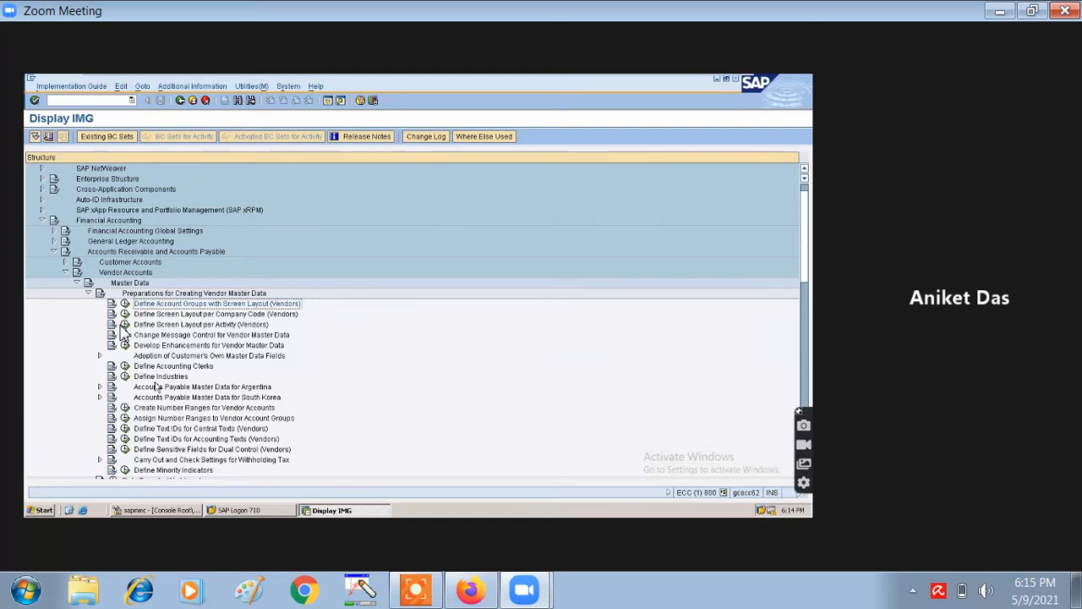
# - Open Vendor Number Ranges, showing the 7 intervals 01 through XX
pyautogui.scroll(-3, 182, 423)
pyautogui.scroll(-2, 180, 423)
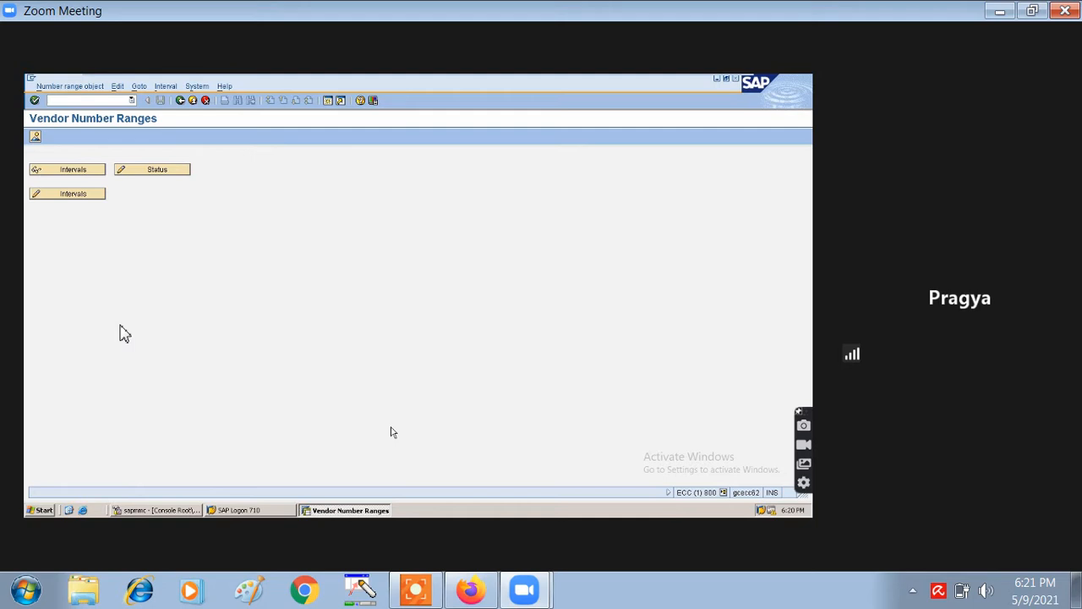
pyautogui.click(71, 194)
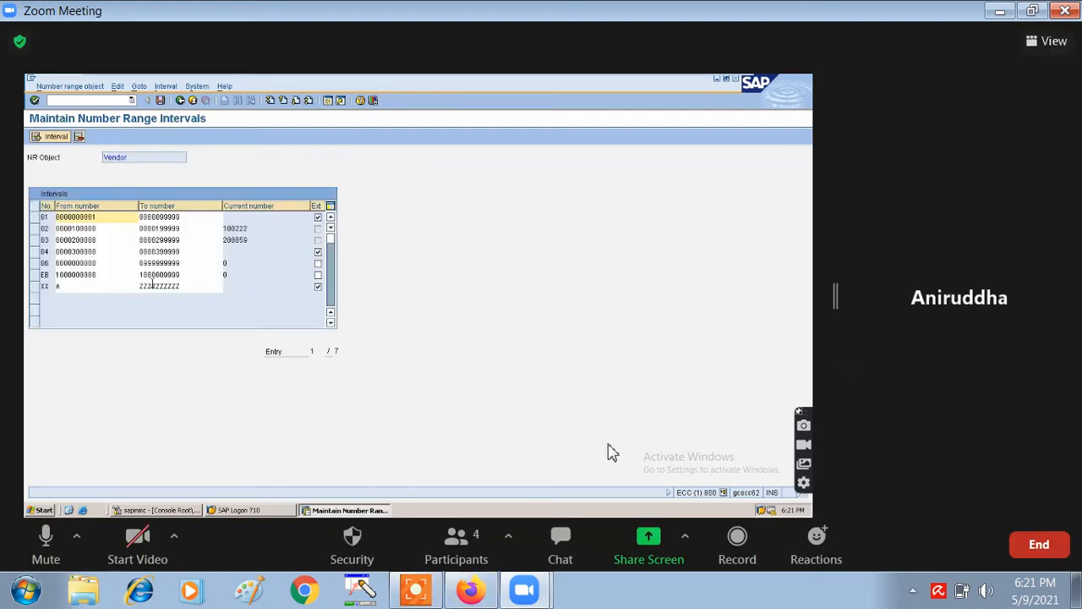
# - Start inserting a new interval in the Vendor number ranges
pyautogui.click(53, 141)
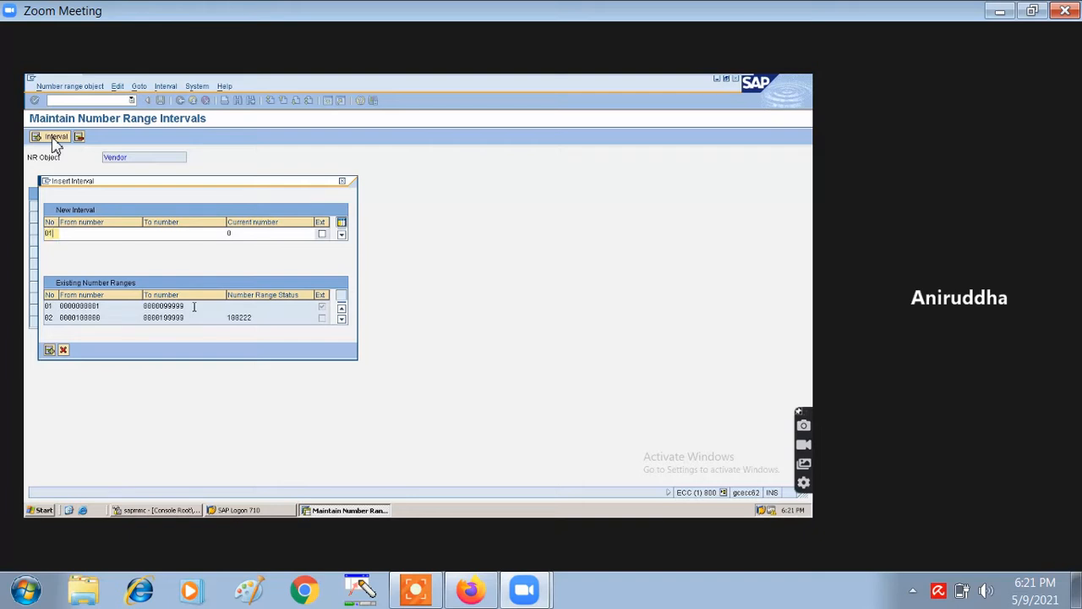
# - Enter the new IB interval with From number 1 and To number 100000 and submit it
pyautogui.write('0')
pyautogui.press('BackSpace')
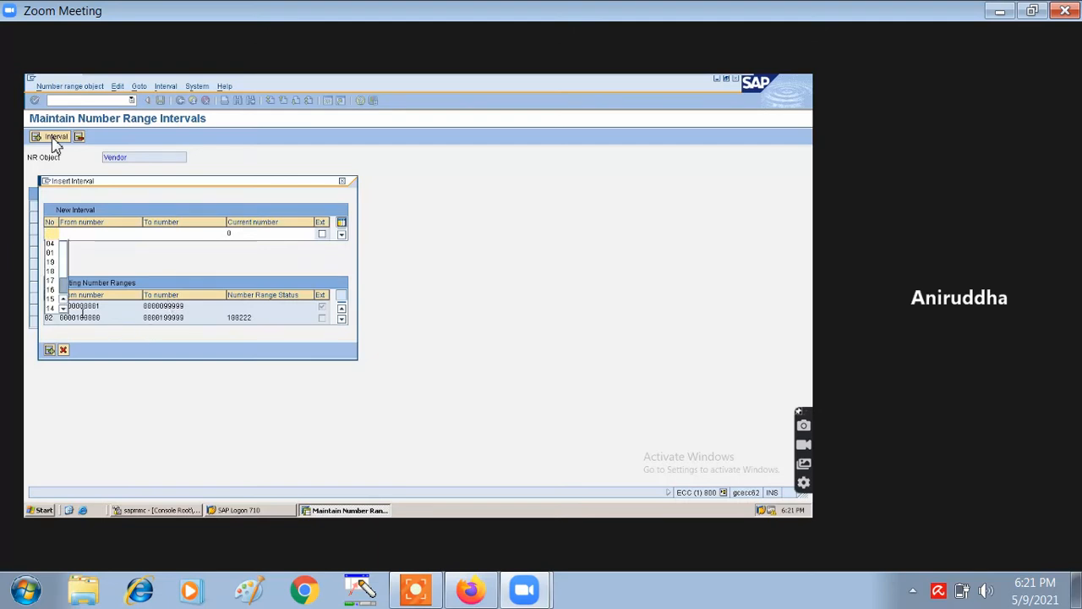
pyautogui.write('03')
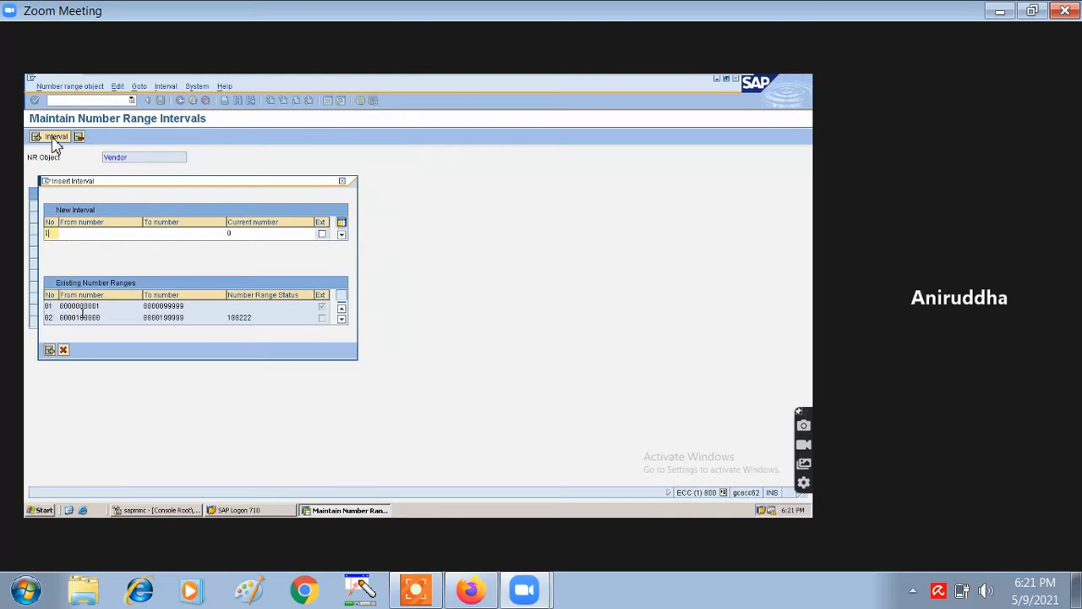
pyautogui.click(89, 234)
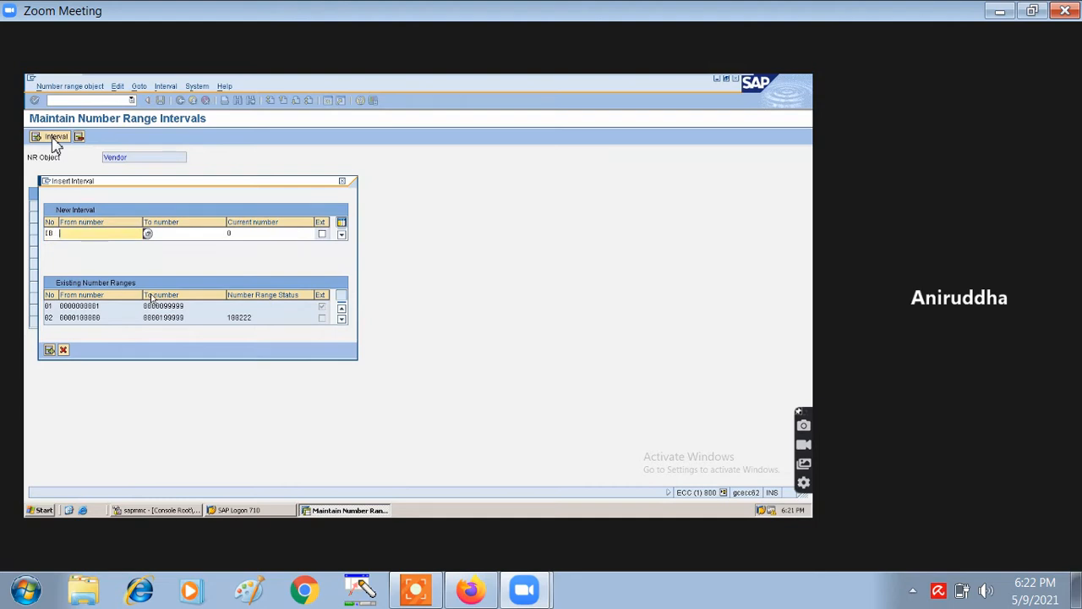
pyautogui.write('1')
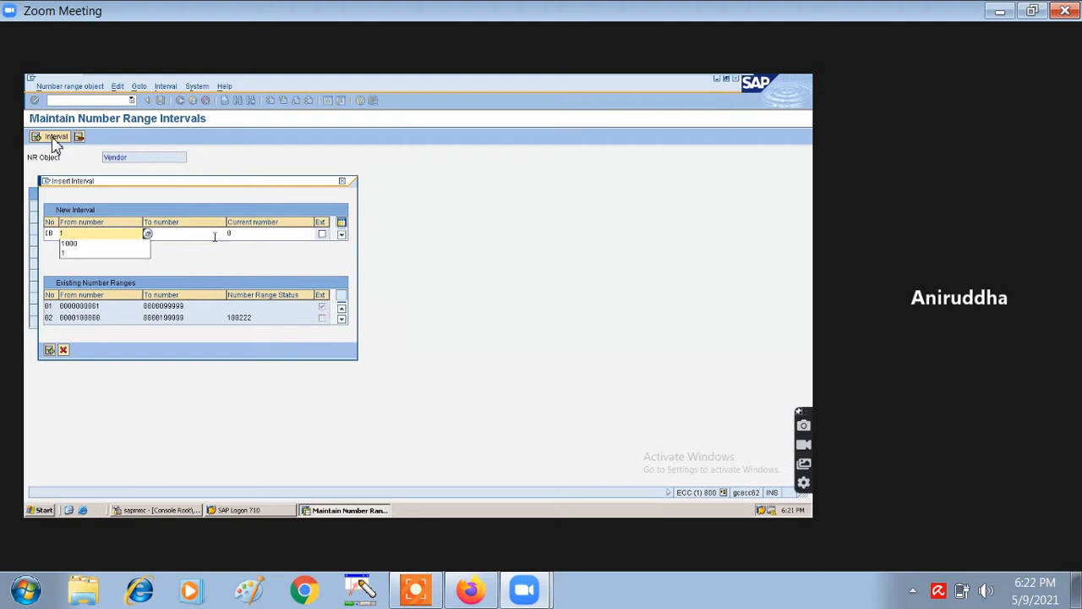
pyautogui.click(213, 236)
pyautogui.write('1')
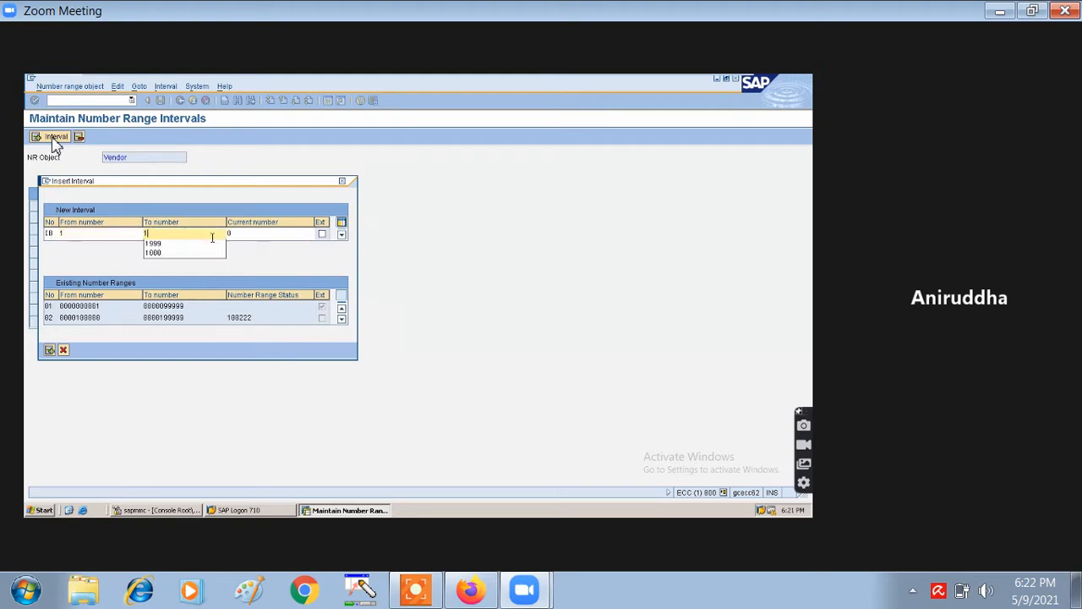
pyautogui.write('00000')
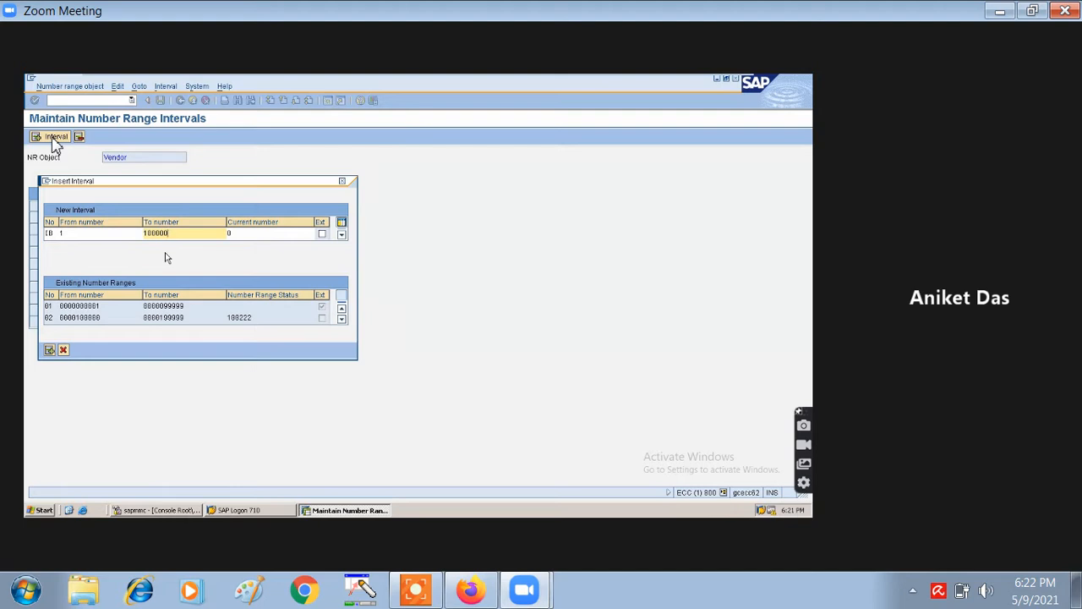
pyautogui.click(49, 351)
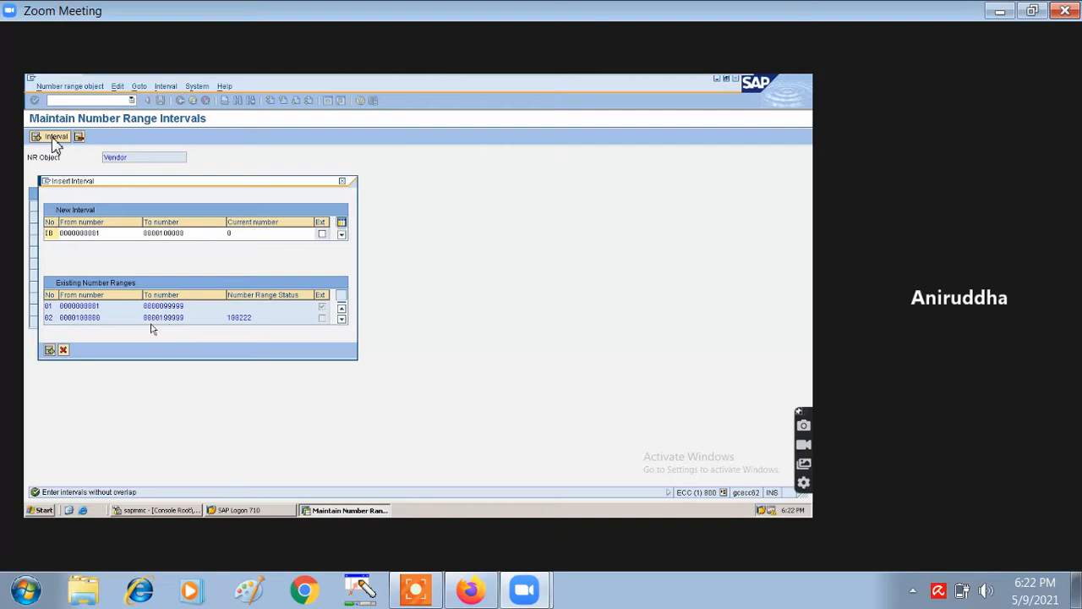
# - Scroll through the Existing Number Ranges list to compare the intervals
pyautogui.click(342, 319)
pyautogui.click(341, 319)
pyautogui.click(342, 319)
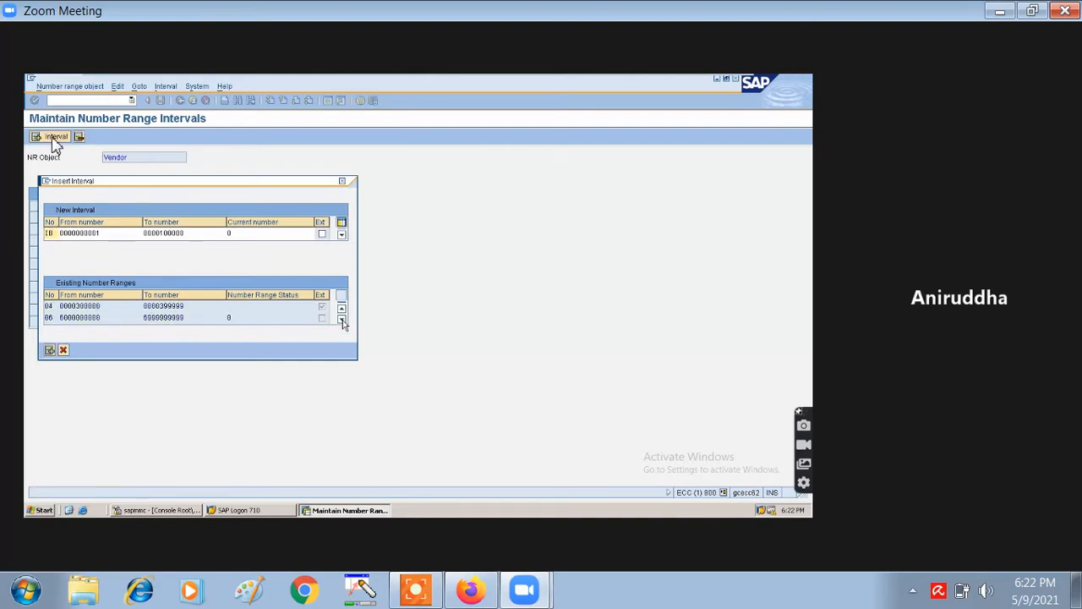
pyautogui.click(341, 320)
pyautogui.click(342, 319)
pyautogui.click(342, 320)
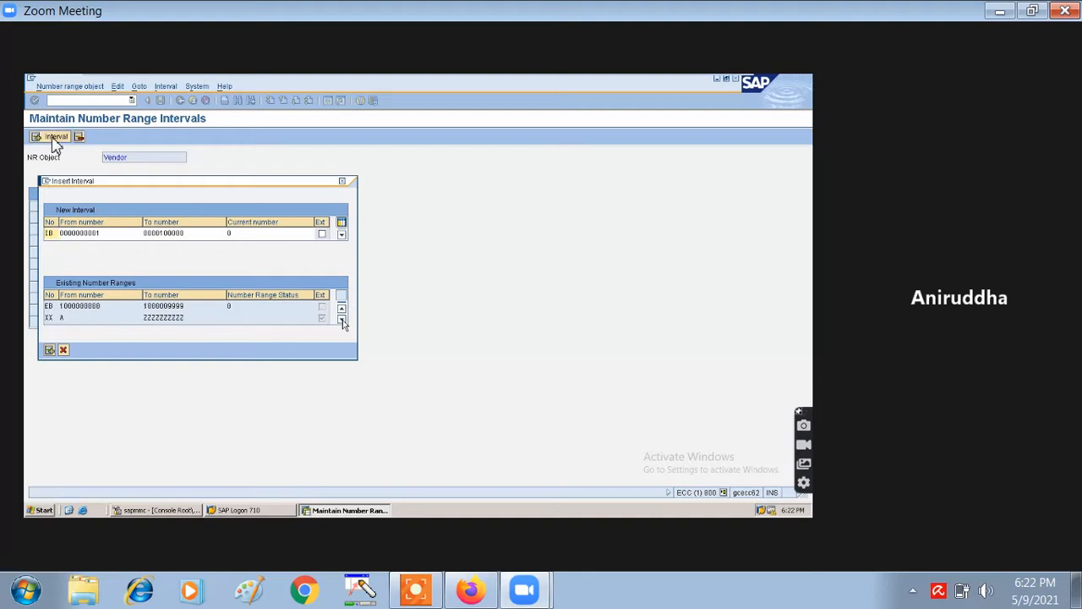
pyautogui.click(342, 309)
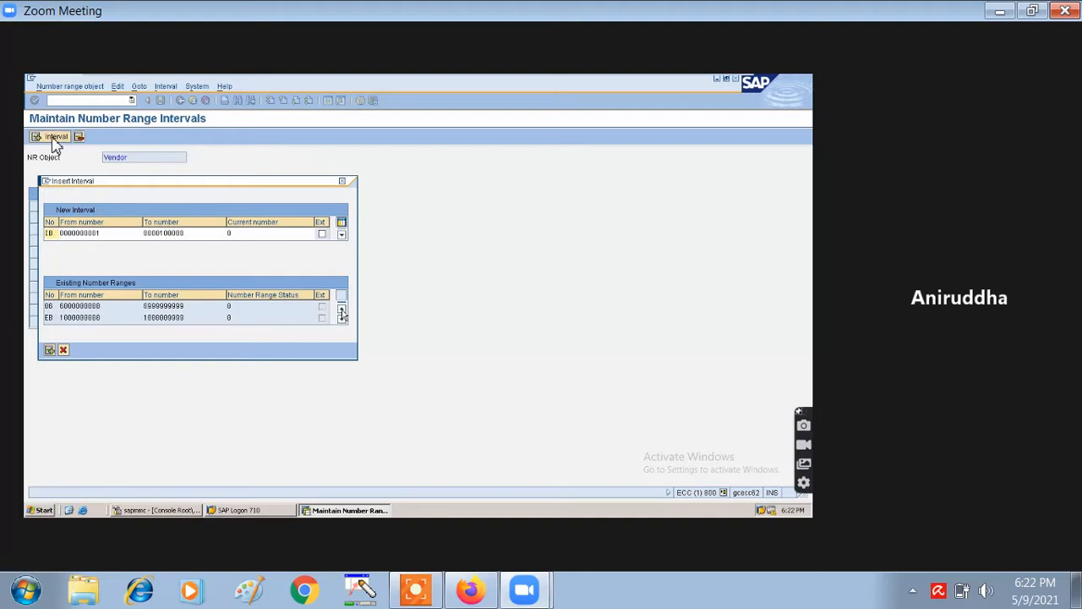
pyautogui.click(342, 309)
pyautogui.click(342, 309)
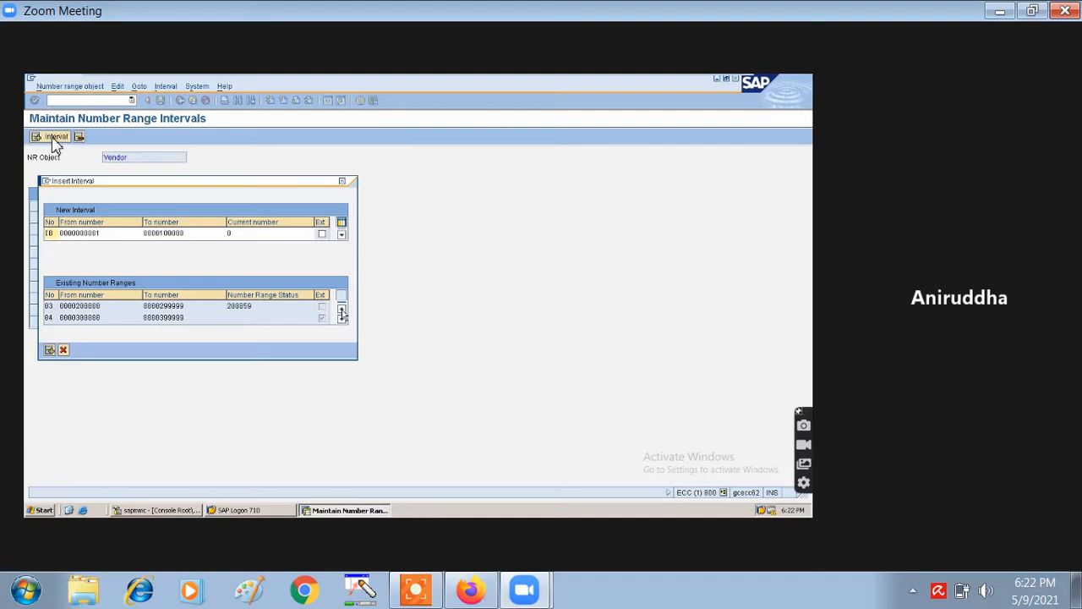
pyautogui.click(341, 310)
pyautogui.click(342, 310)
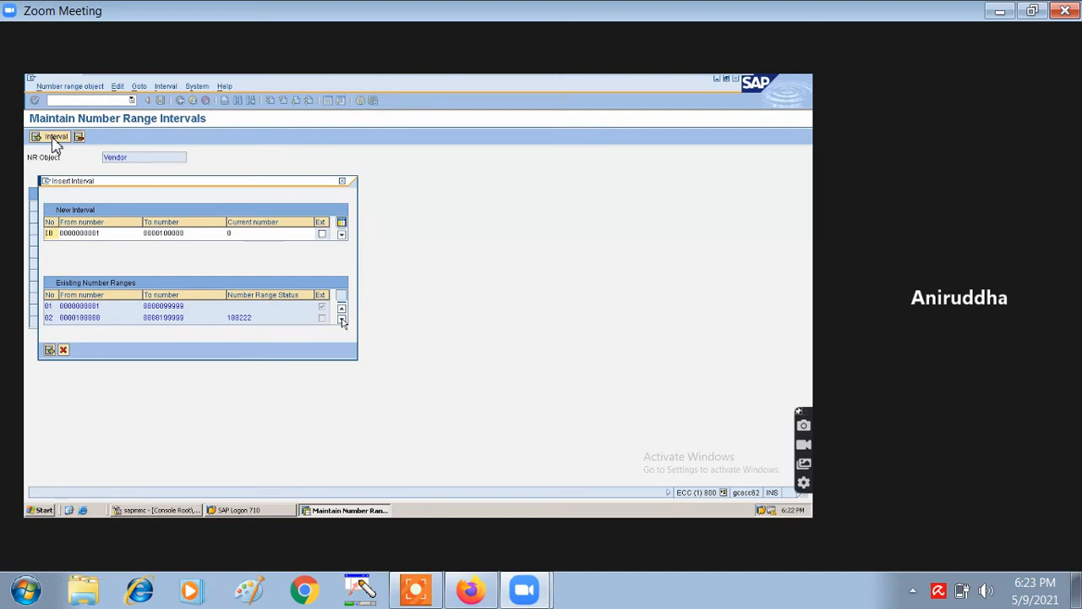
pyautogui.click(341, 320)
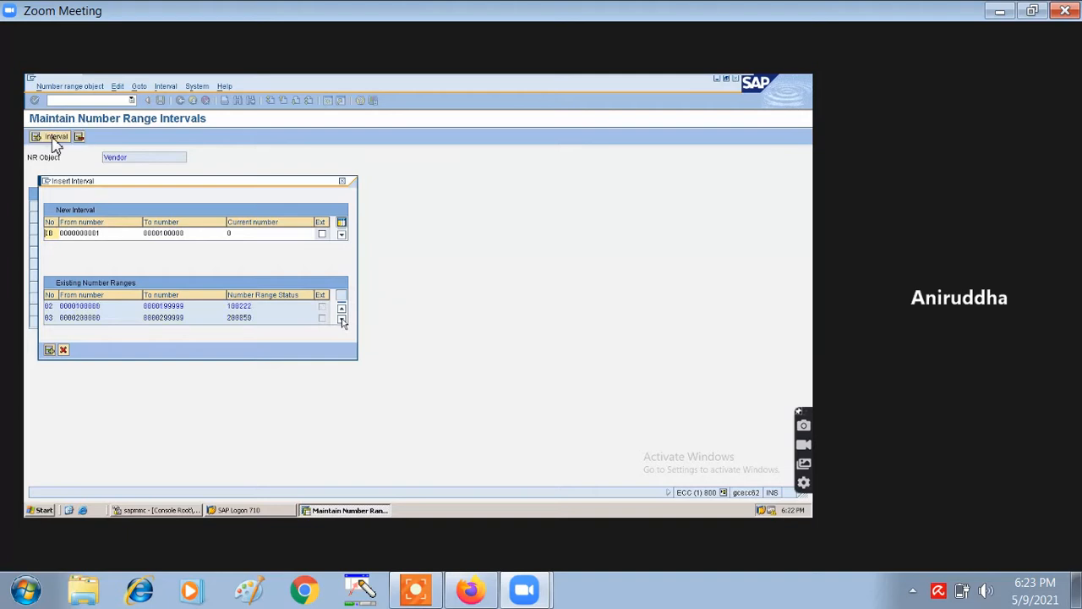
pyautogui.click(342, 320)
pyautogui.click(342, 319)
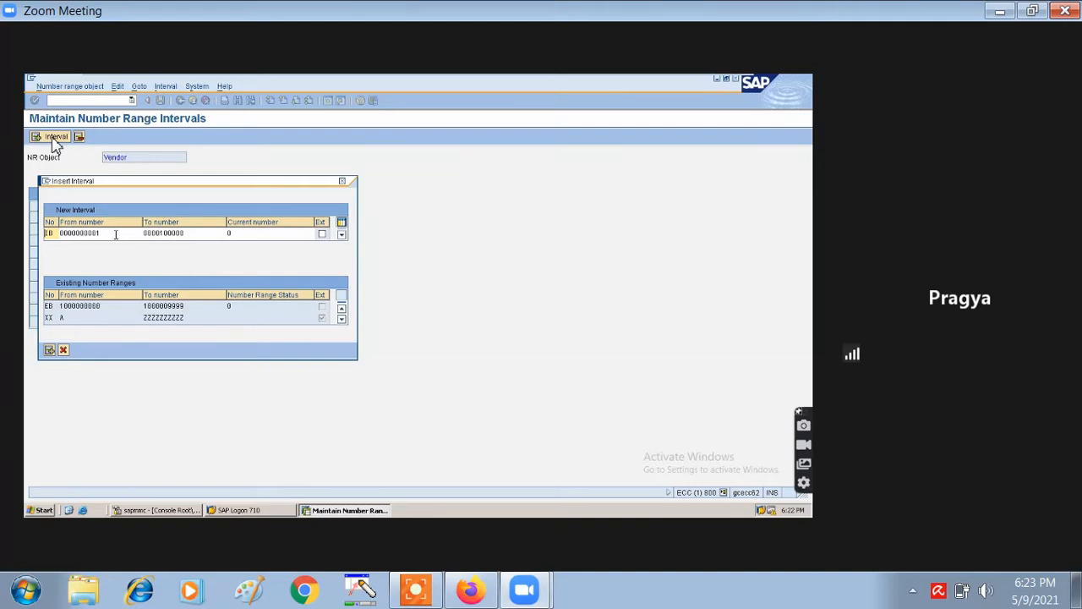
# - Cancel the interval insert and select intervals 01 through XX for deletion
pyautogui.click(64, 351)
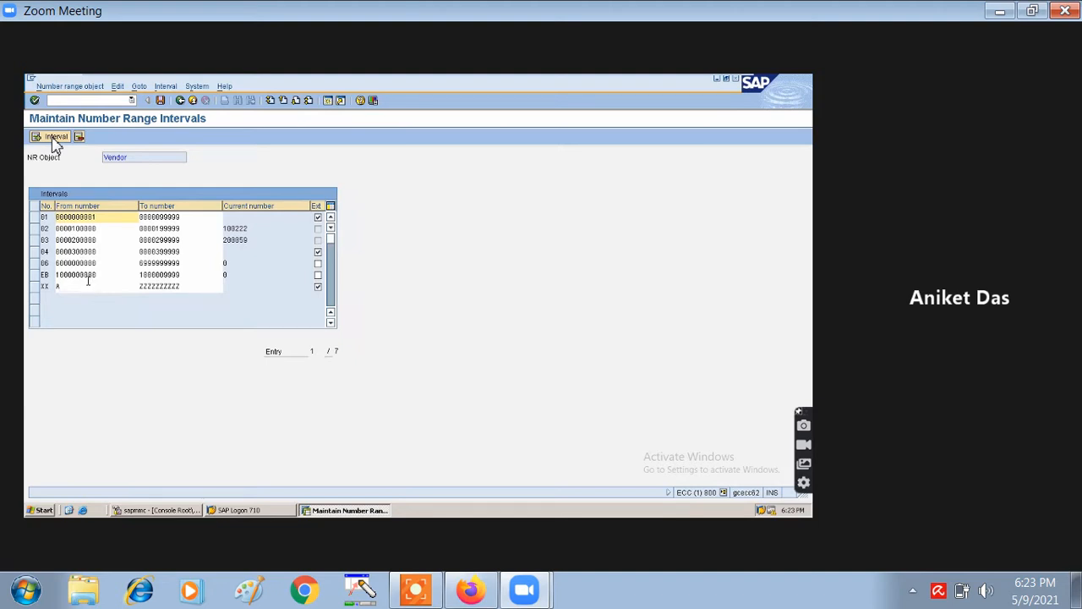
pyautogui.click(37, 274)
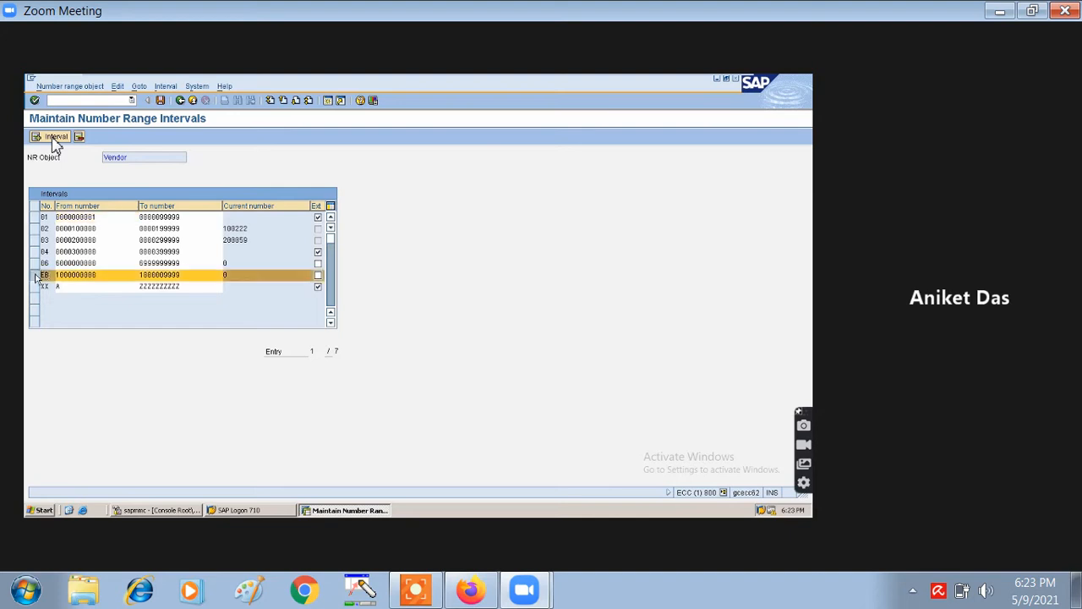
pyautogui.moveTo(37, 275); pyautogui.dragTo(35, 241)
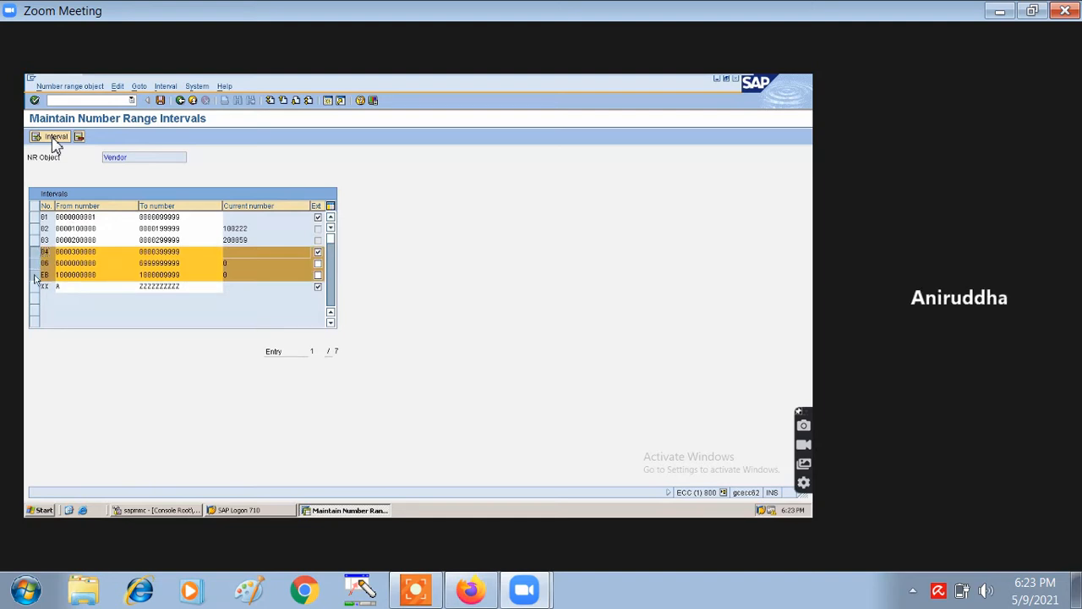
pyautogui.moveTo(36, 280); pyautogui.dragTo(35, 218)
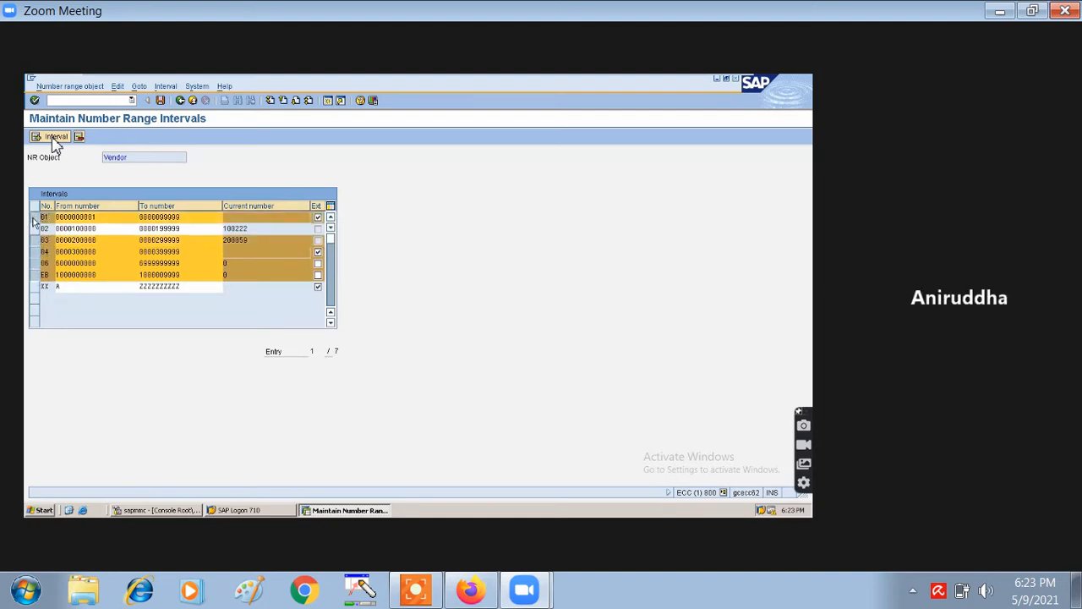
pyautogui.click(36, 286)
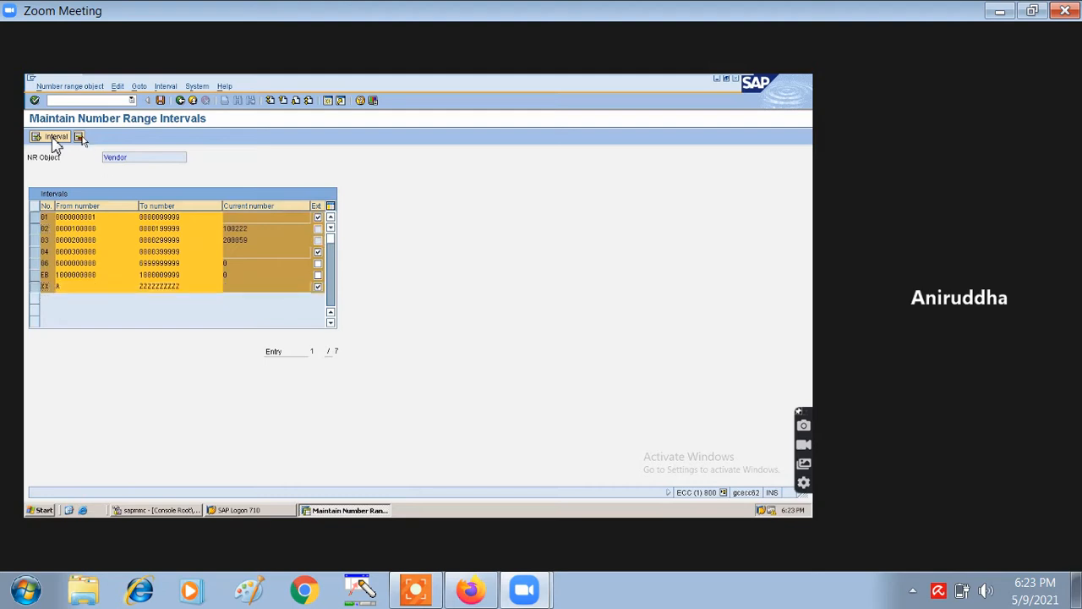
pyautogui.click(80, 138)
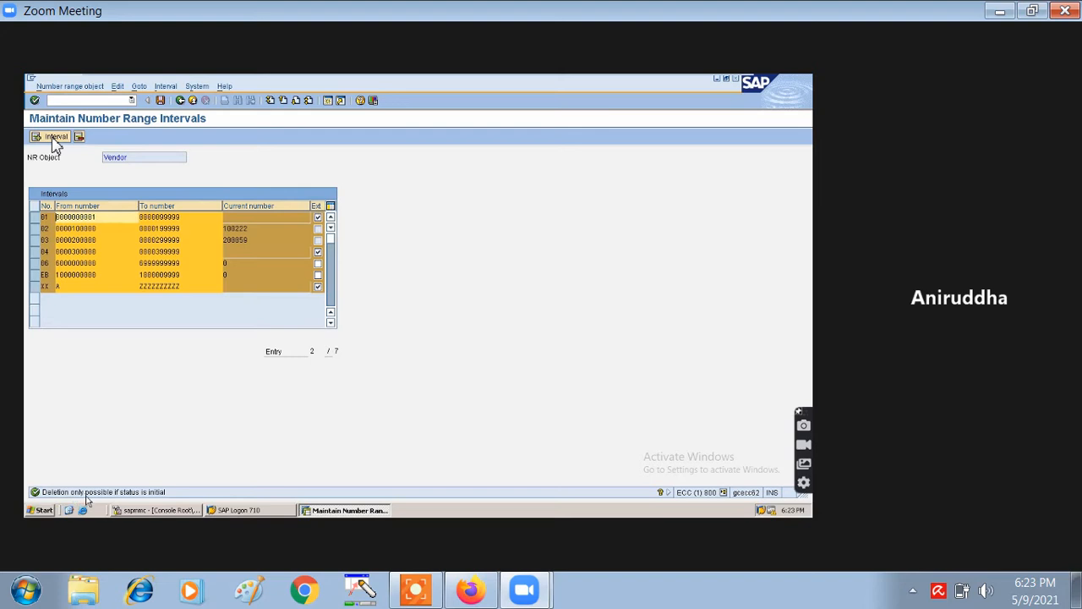
# - Deselect all seven intervals, XX back to 01, leaving the list unchanged
pyautogui.click(34, 286)
pyautogui.click(34, 274)
pyautogui.click(34, 263)
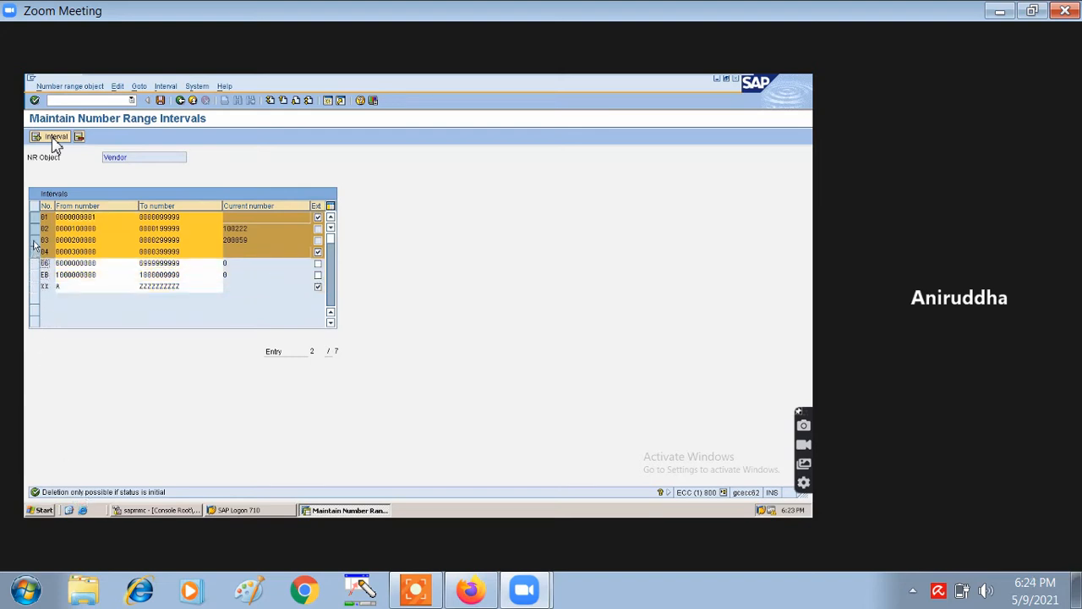
pyautogui.click(35, 240)
pyautogui.click(34, 251)
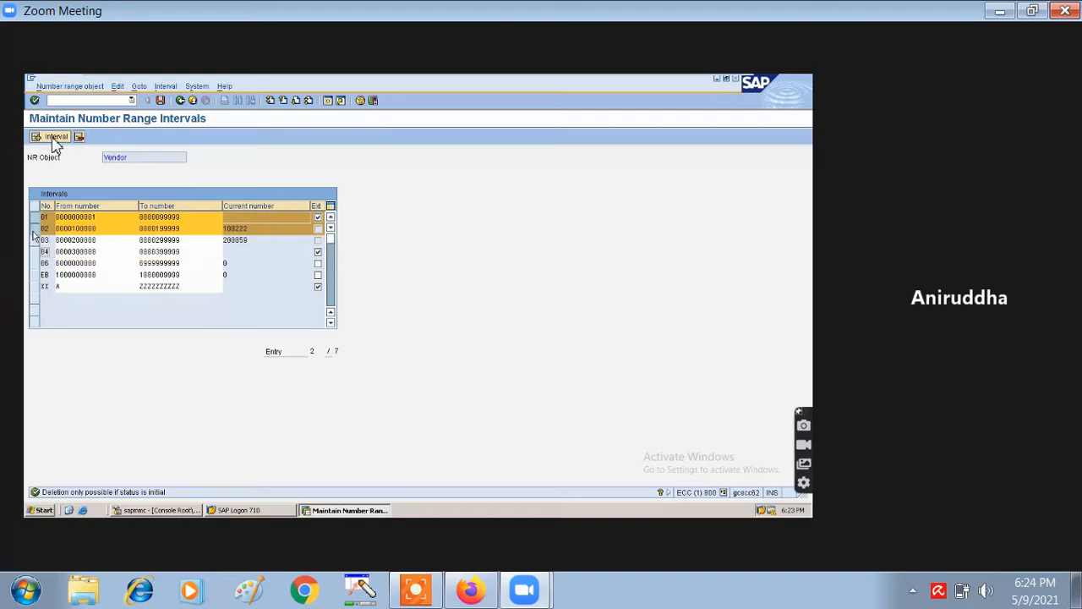
pyautogui.click(34, 229)
pyautogui.click(34, 216)
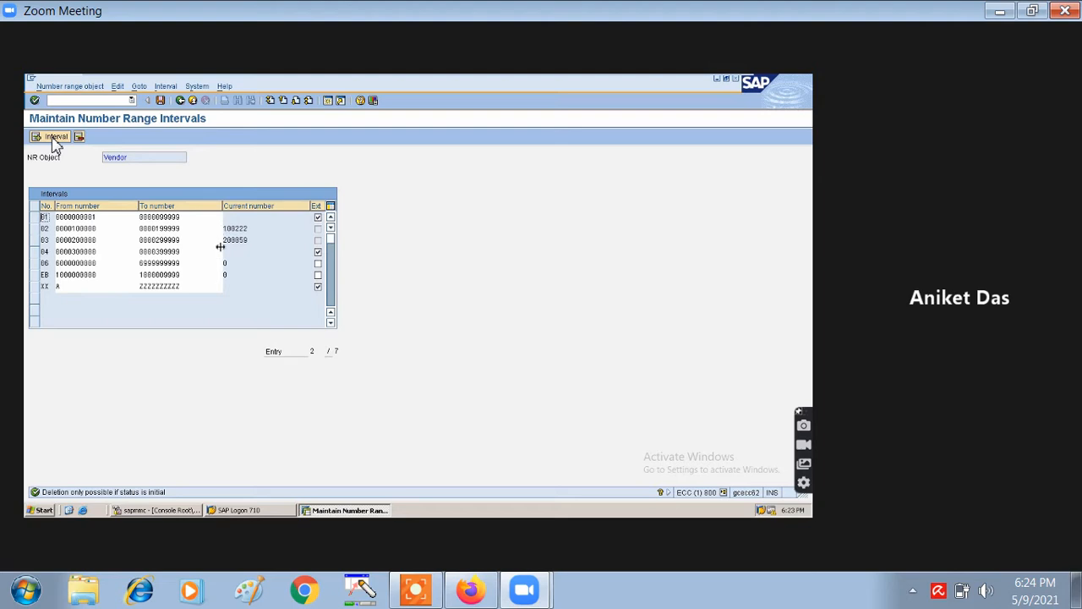
# - Delete vendor intervals 01, 04, 06 and EB, save, and acknowledge the transport message
pyautogui.click(31, 276)
pyautogui.moveTo(31, 282); pyautogui.dragTo(33, 218)
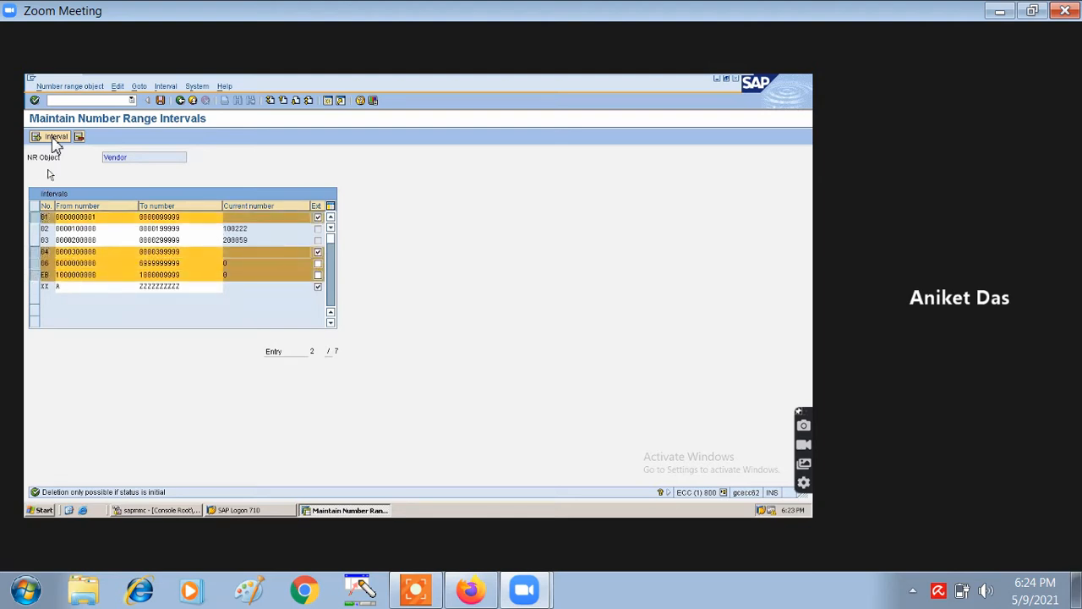
pyautogui.click(82, 138)
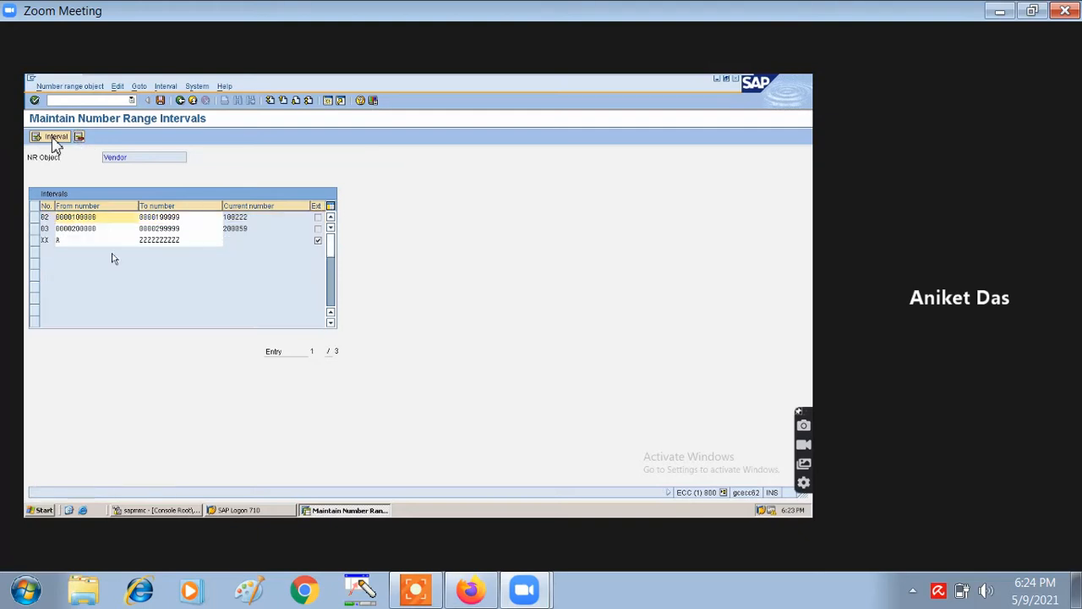
pyautogui.click(34, 242)
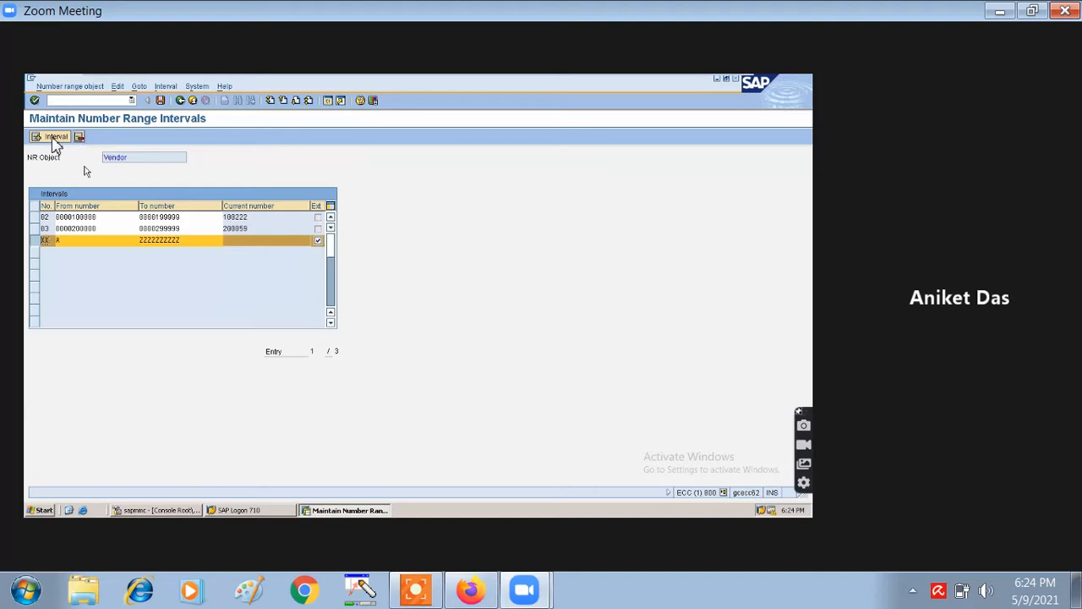
pyautogui.click(159, 100)
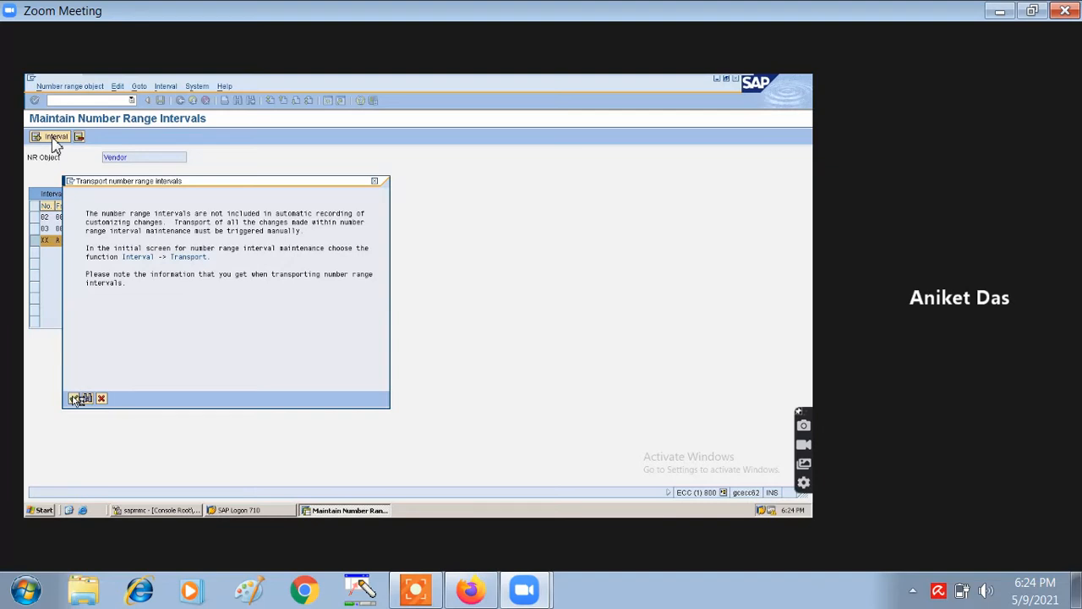
pyautogui.click(75, 398)
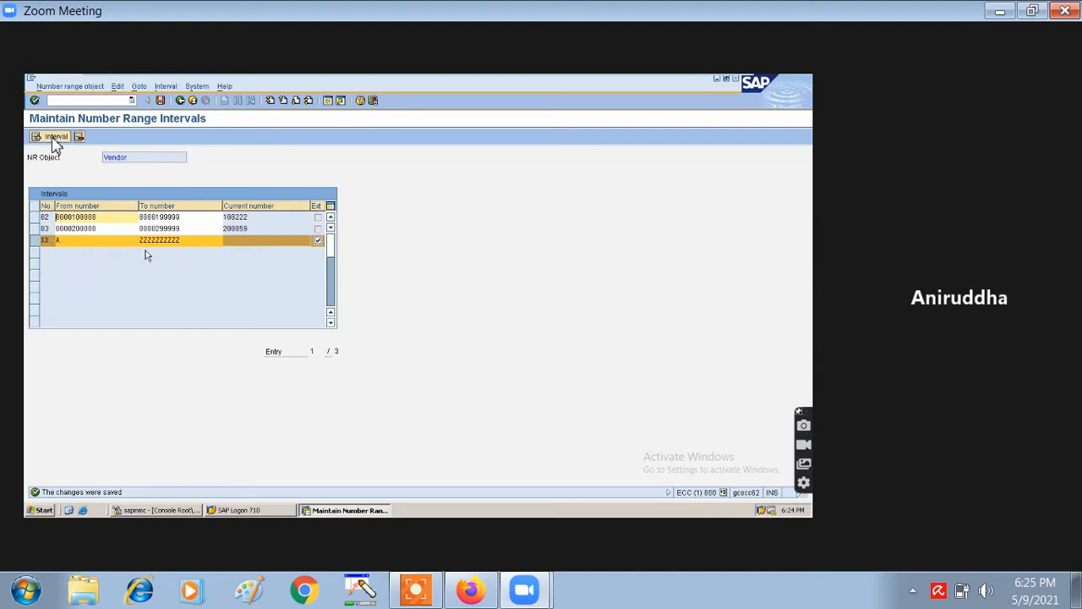
# - Delete interval XX and save, then enter new interval IB from 300000 to 399999
pyautogui.click(79, 138)
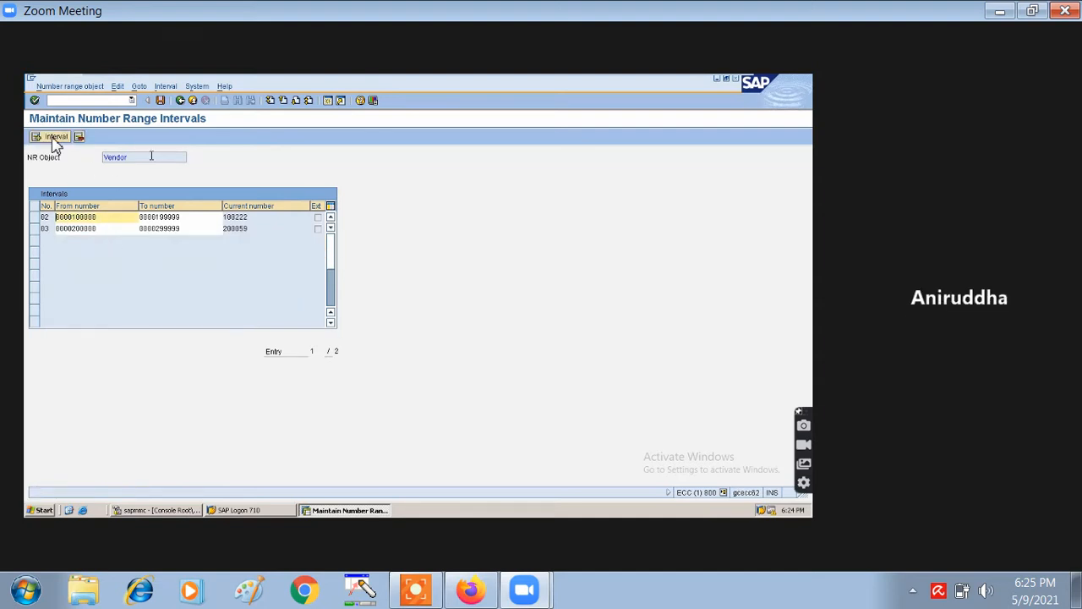
pyautogui.click(161, 100)
pyautogui.click(56, 137)
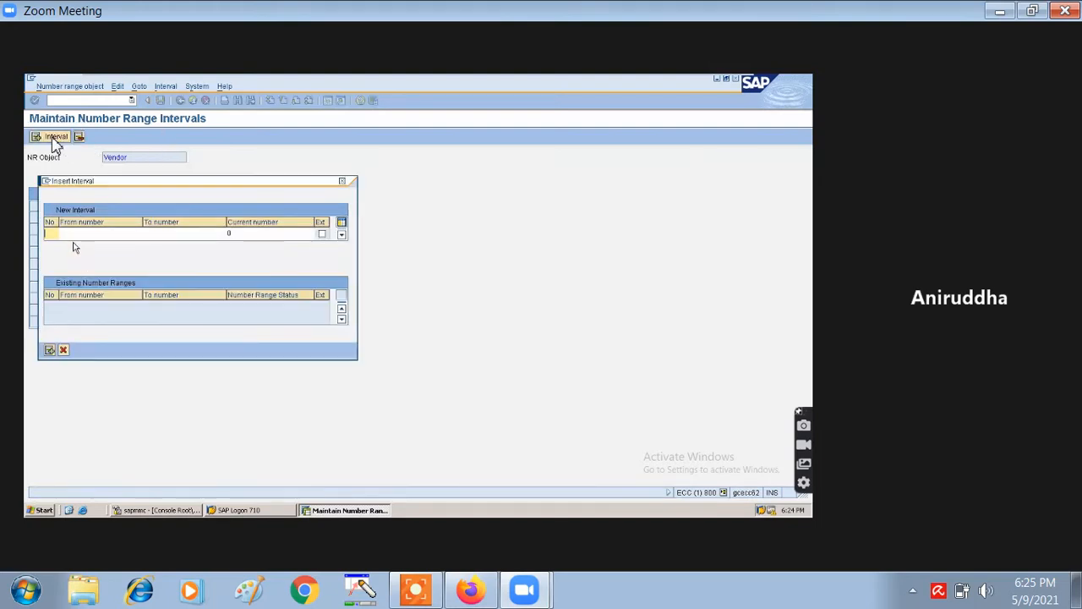
pyautogui.write('IB')
pyautogui.click(72, 236)
pyautogui.write('3')
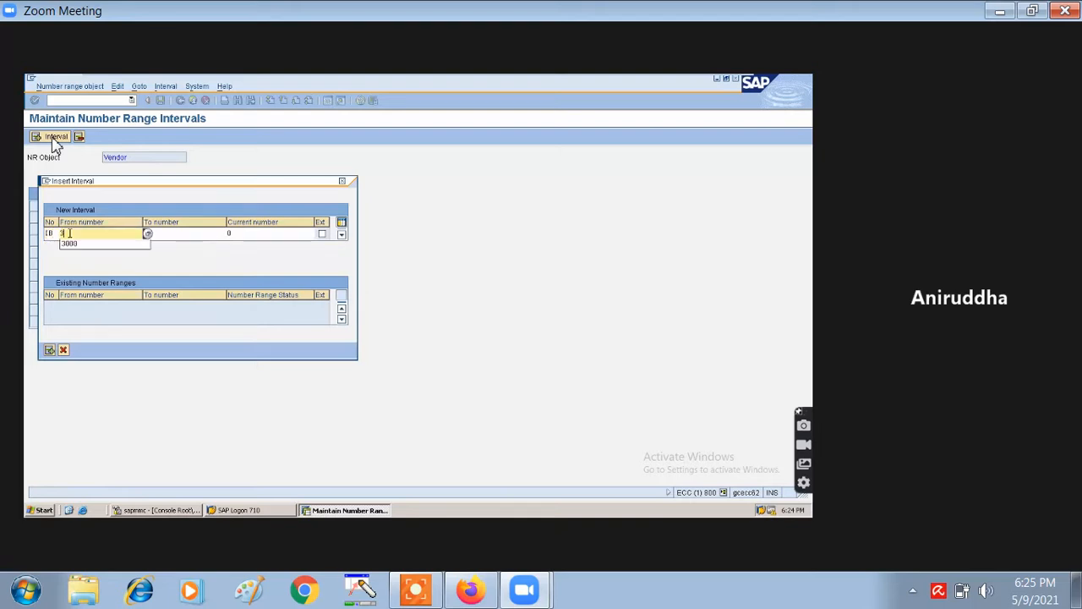
pyautogui.write('00000')
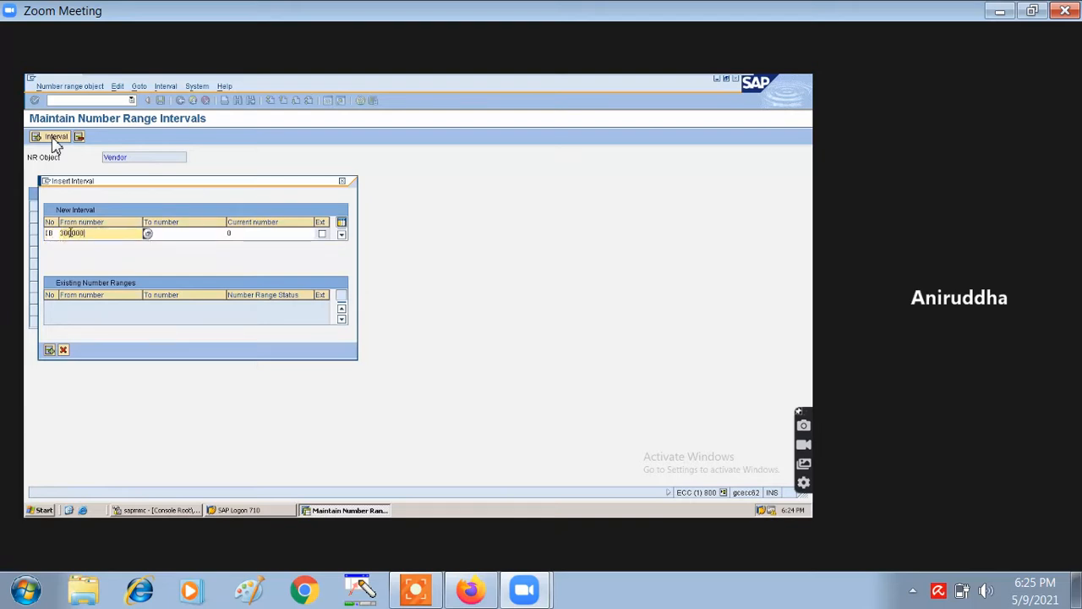
pyautogui.click(173, 232)
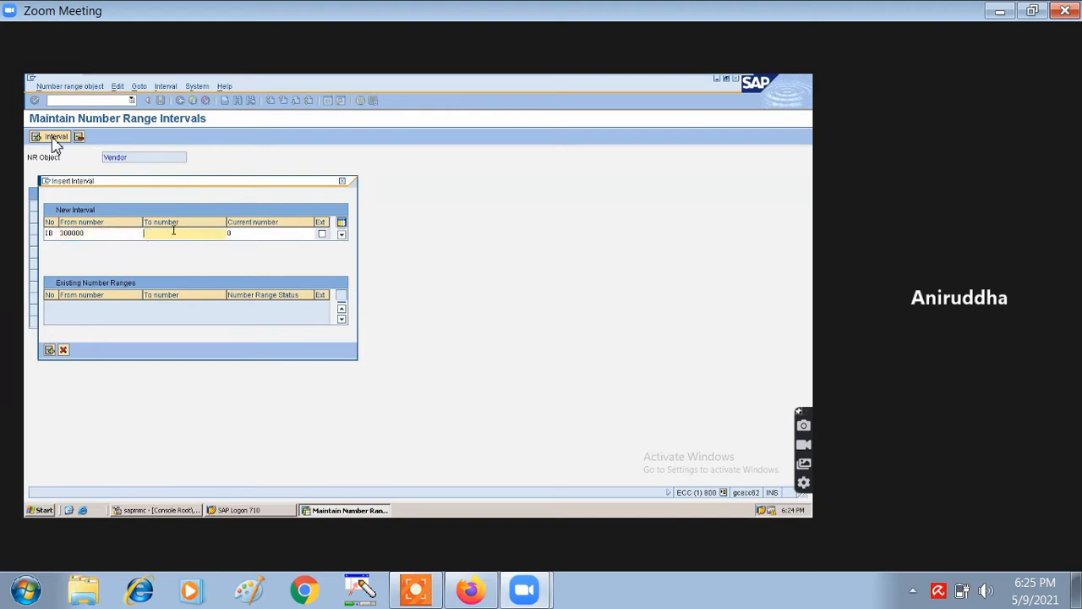
pyautogui.write('39')
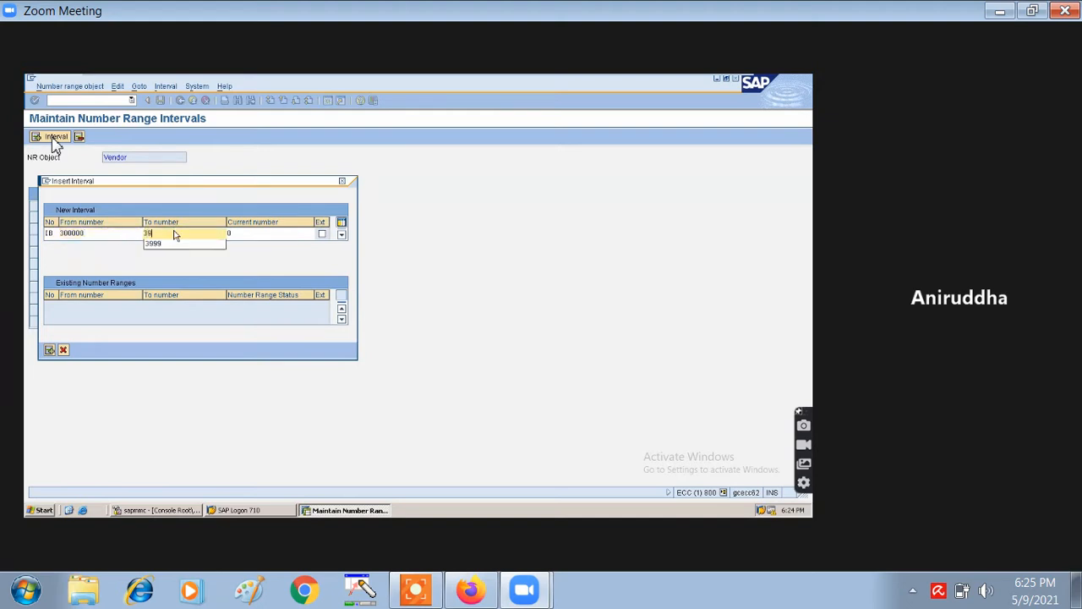
pyautogui.write('9999')
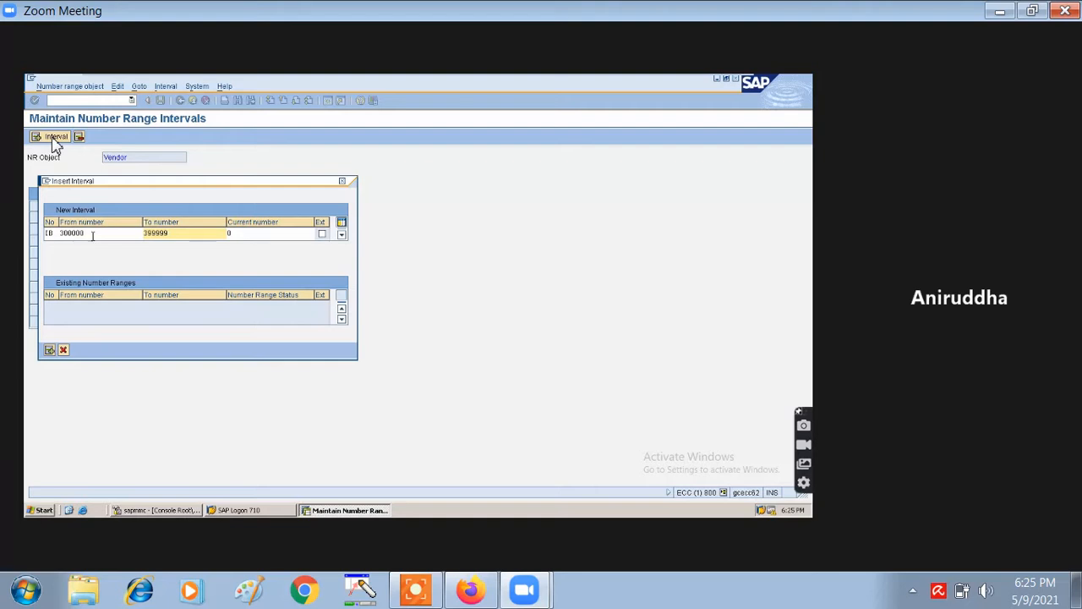
pyautogui.click(49, 351)
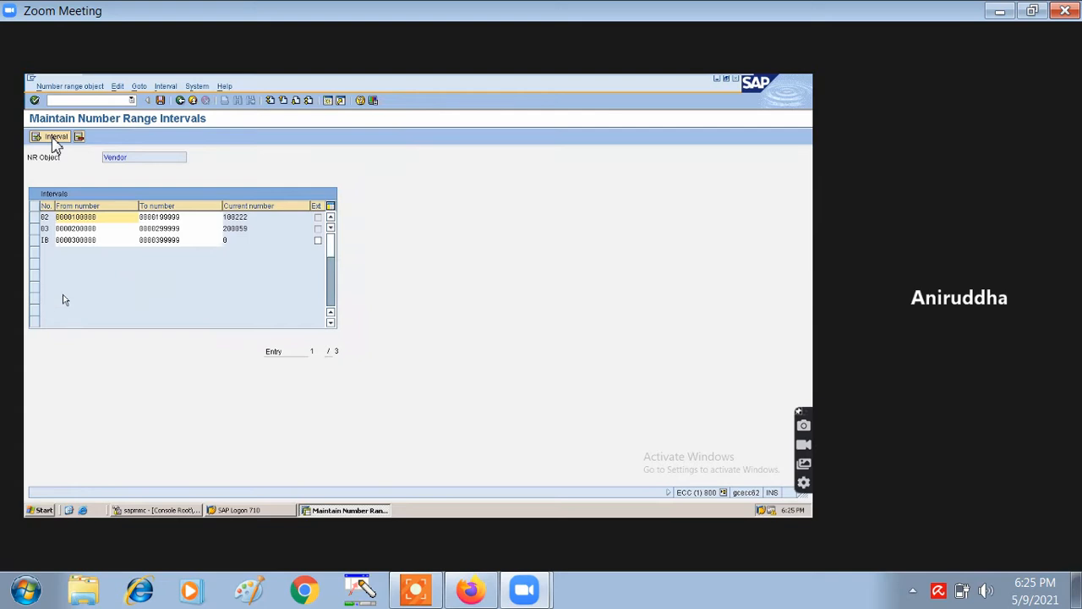
pyautogui.click(160, 99)
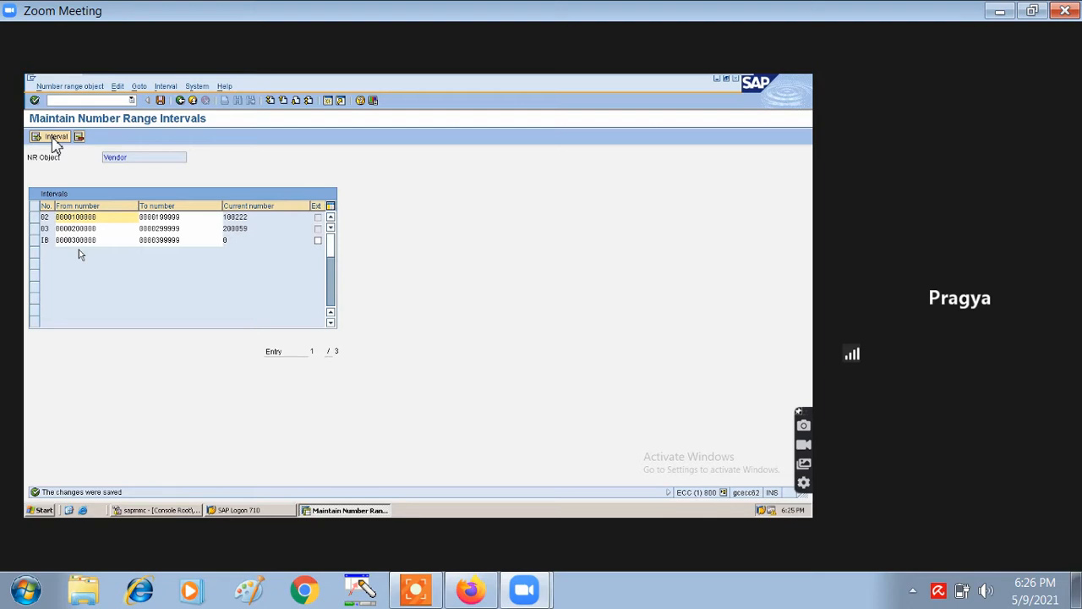
pyautogui.click(180, 100)
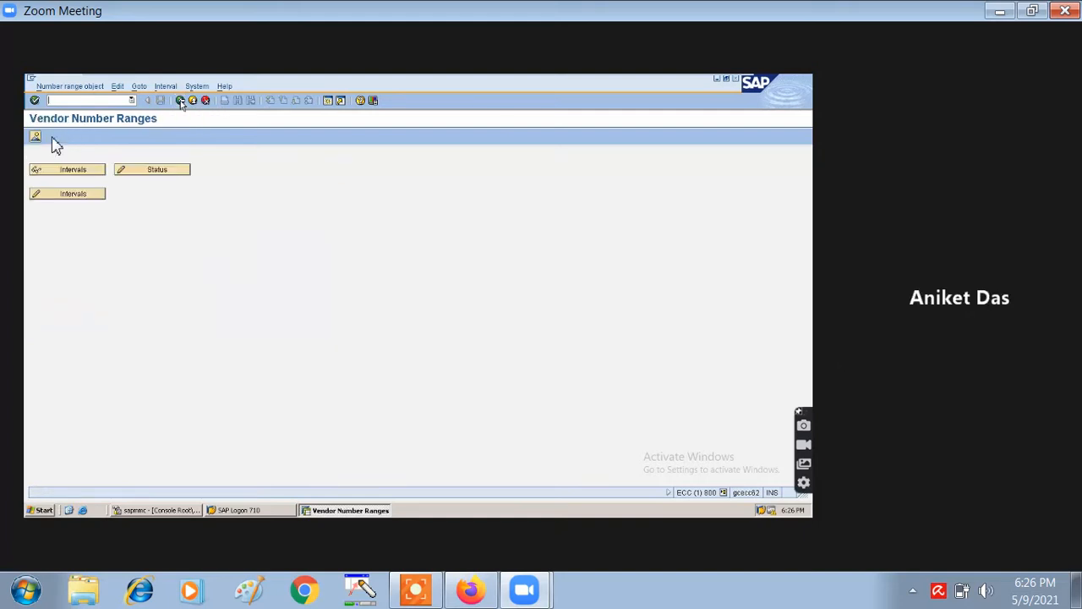
# - Return to the Display IMG tree, open the account group number range assignment, then cancel out
pyautogui.click(180, 101)
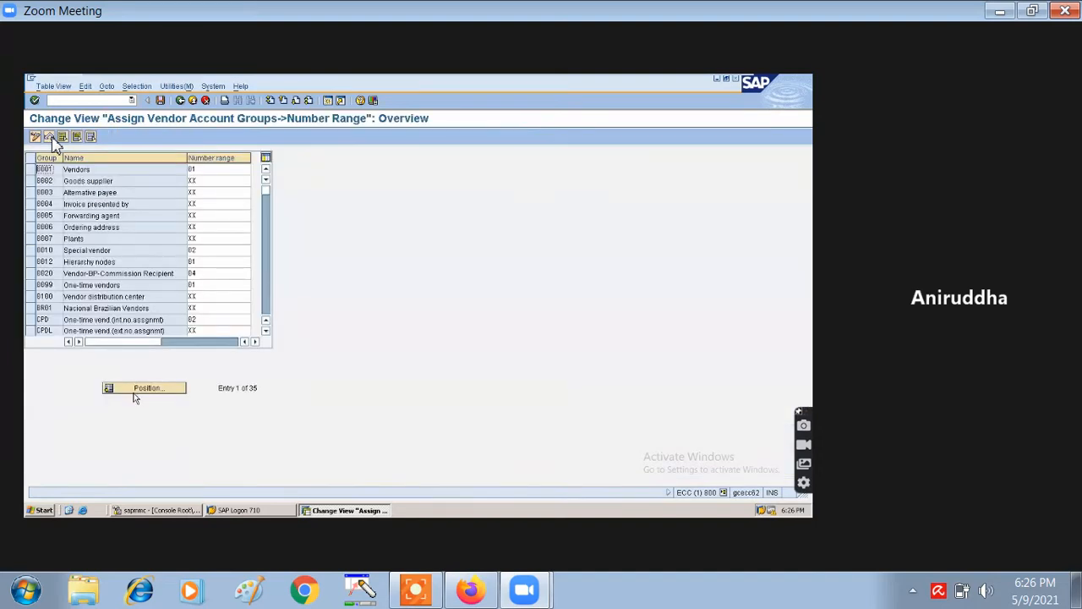
pyautogui.click(136, 390)
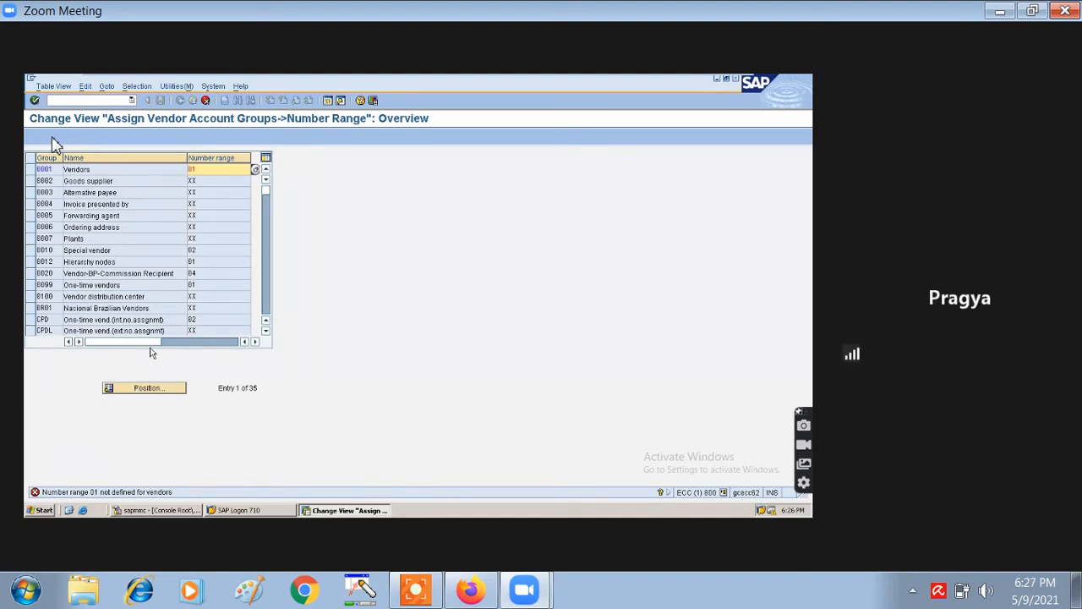
pyautogui.moveTo(161, 347)
pyautogui.mouseDown()
pyautogui.moveTo(243, 351)
pyautogui.moveTo(162, 342)
pyautogui.mouseUp()
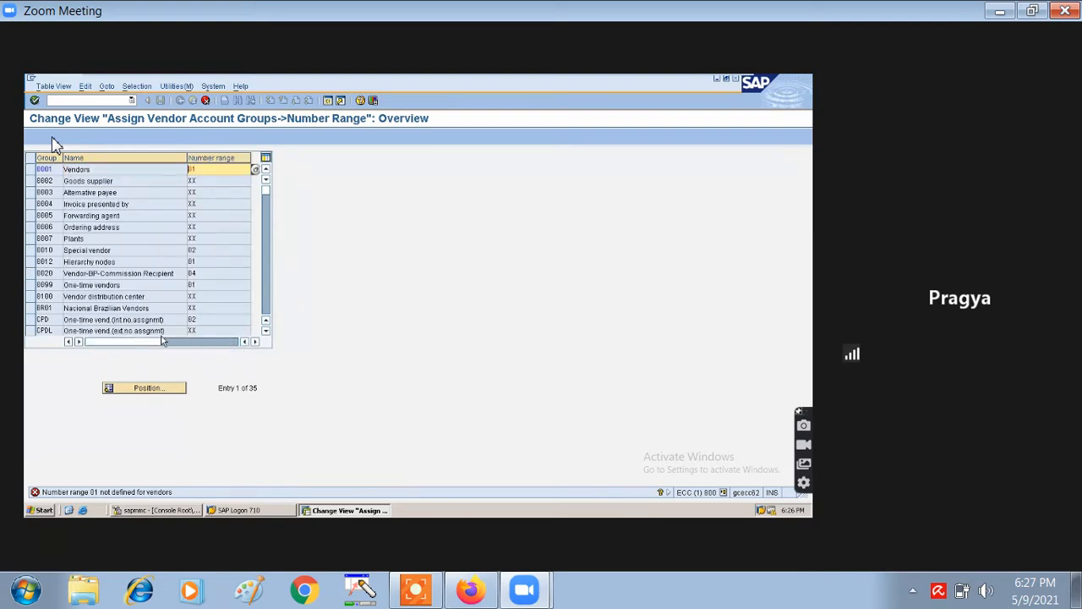
pyautogui.click(205, 100)
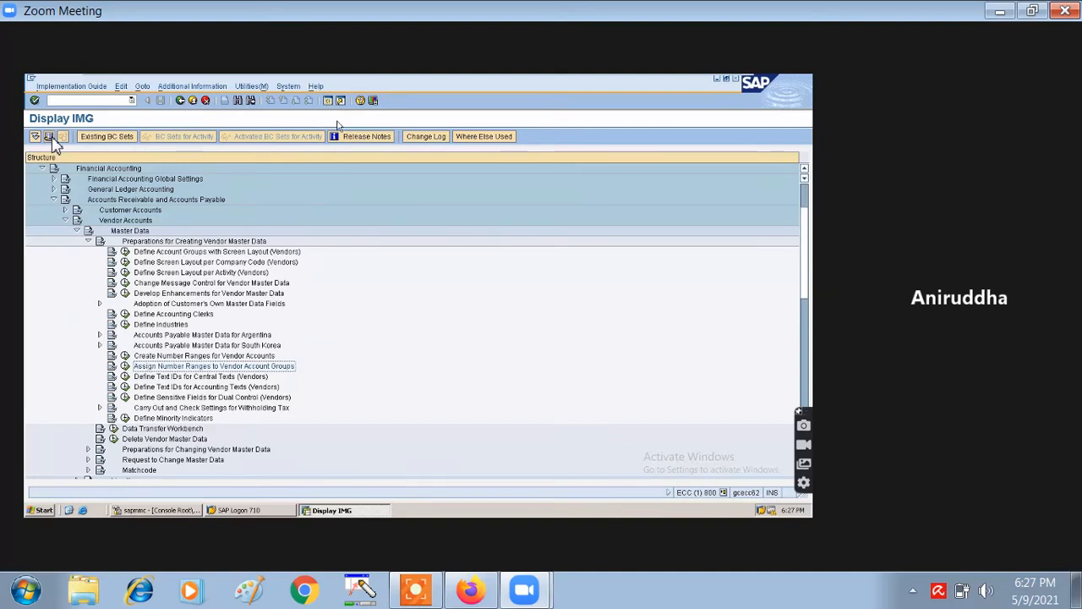
# - Start transaction OBAS in a new SAP session
pyautogui.click(330, 97)
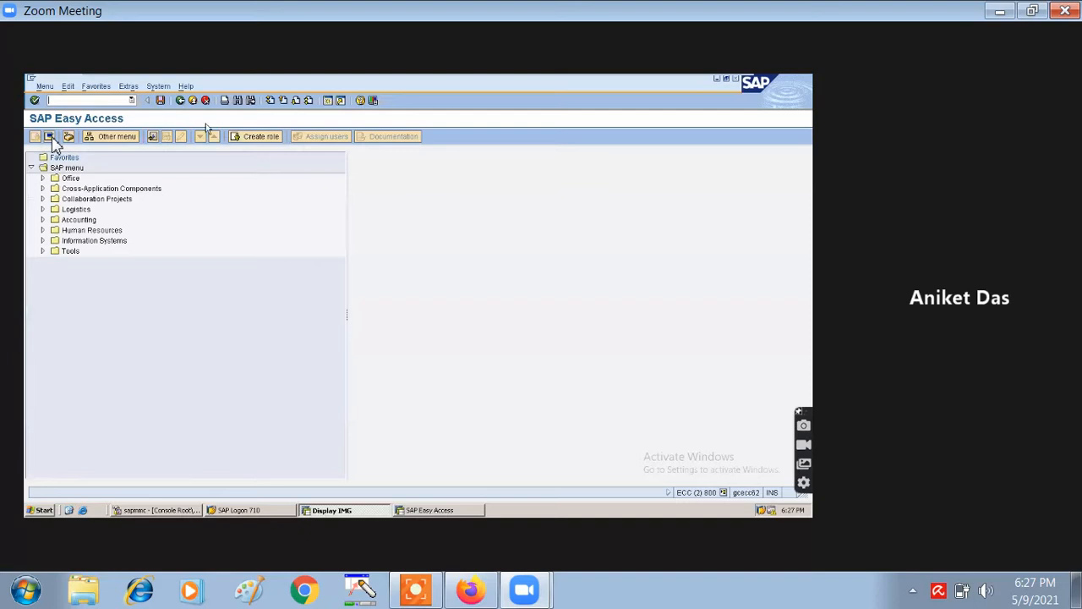
pyautogui.click(101, 98)
pyautogui.write('OBAS')
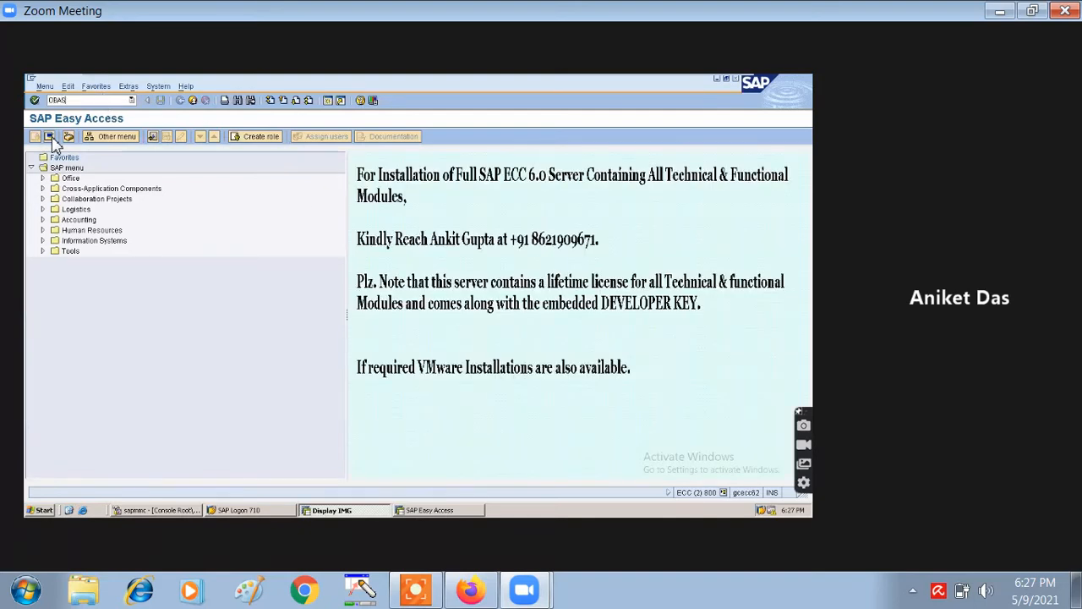
pyautogui.press('Return')
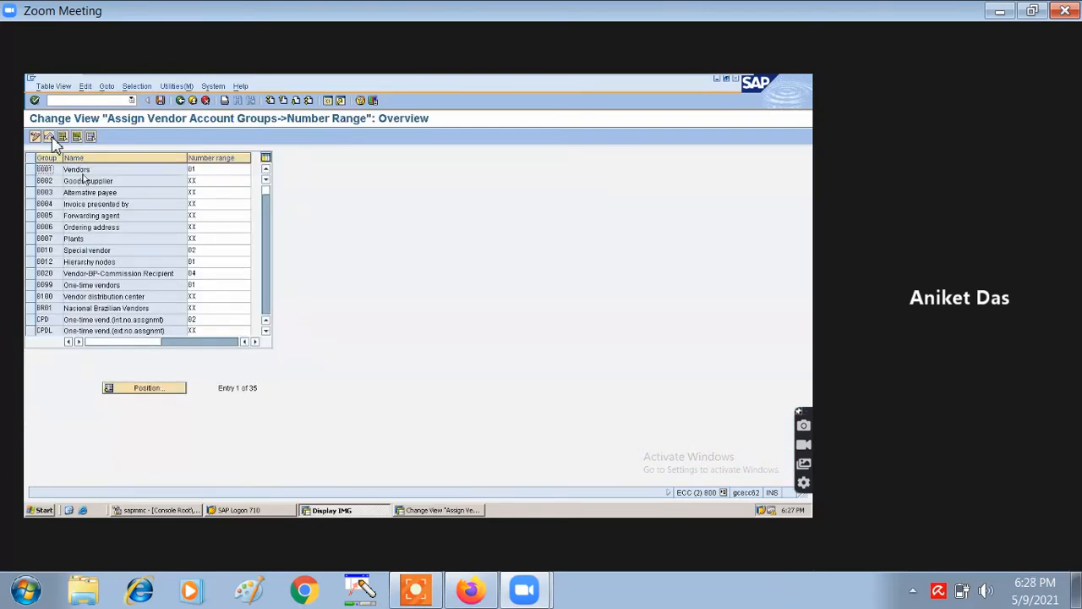
# - Cancel out of the account group number range table and switch back to the IMG window
pyautogui.click(139, 391)
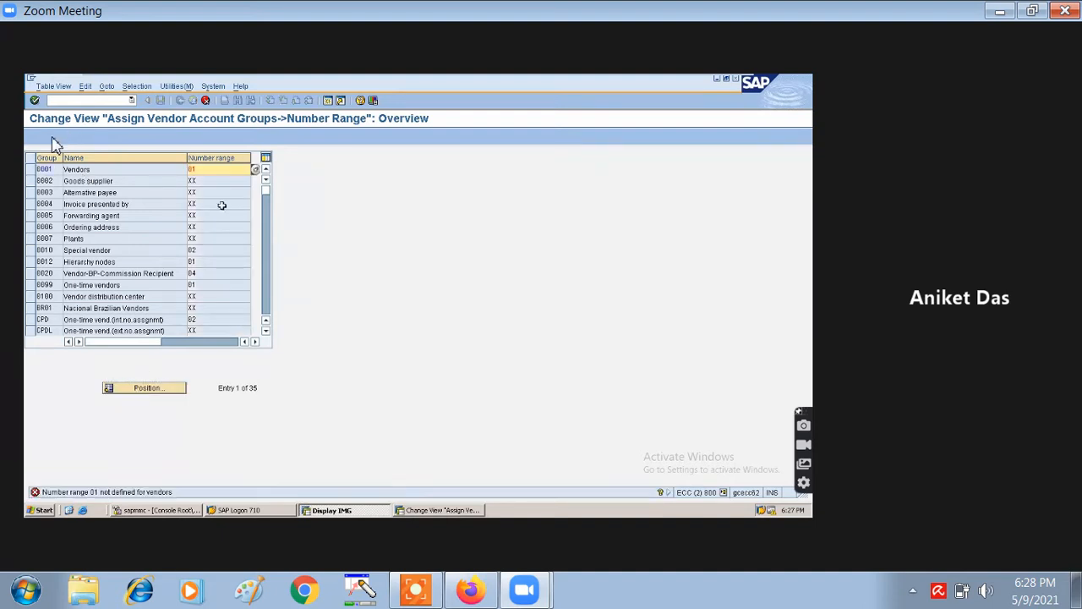
pyautogui.click(203, 101)
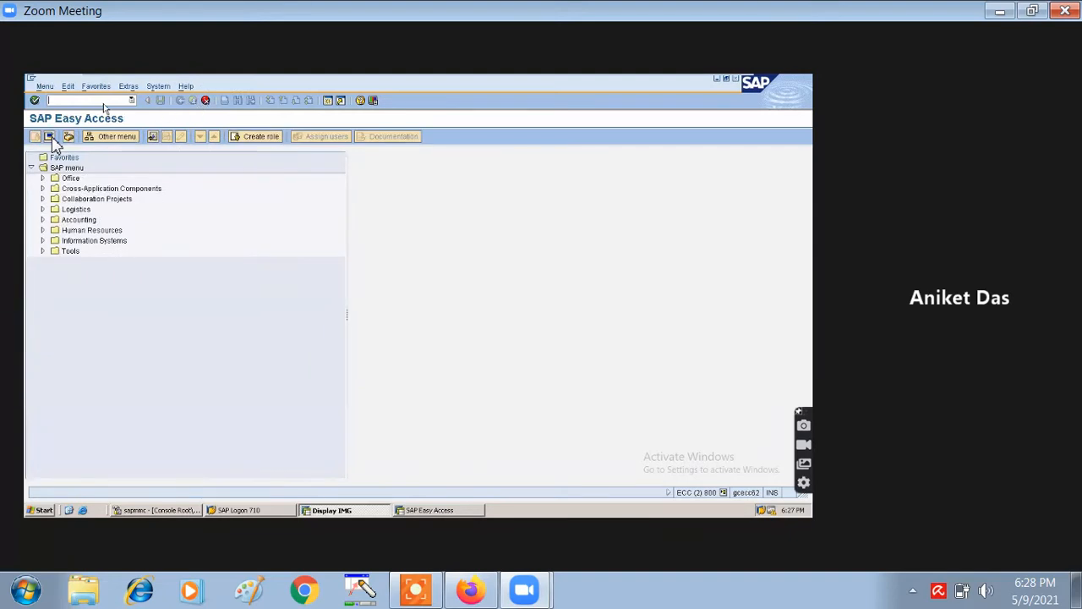
pyautogui.click(369, 511)
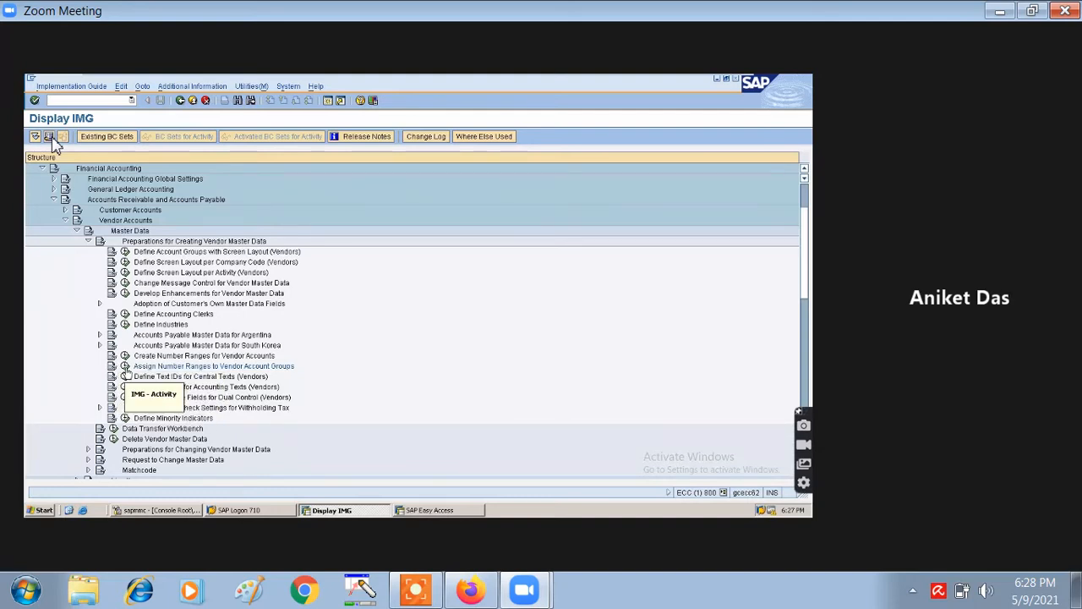
pyautogui.click(125, 366)
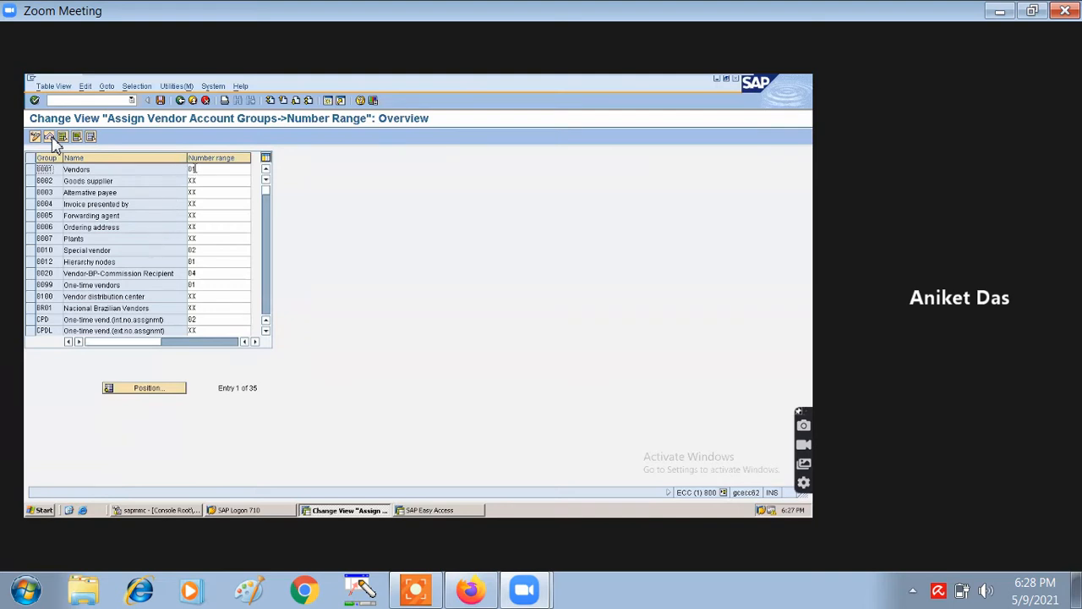
pyautogui.click(192, 170)
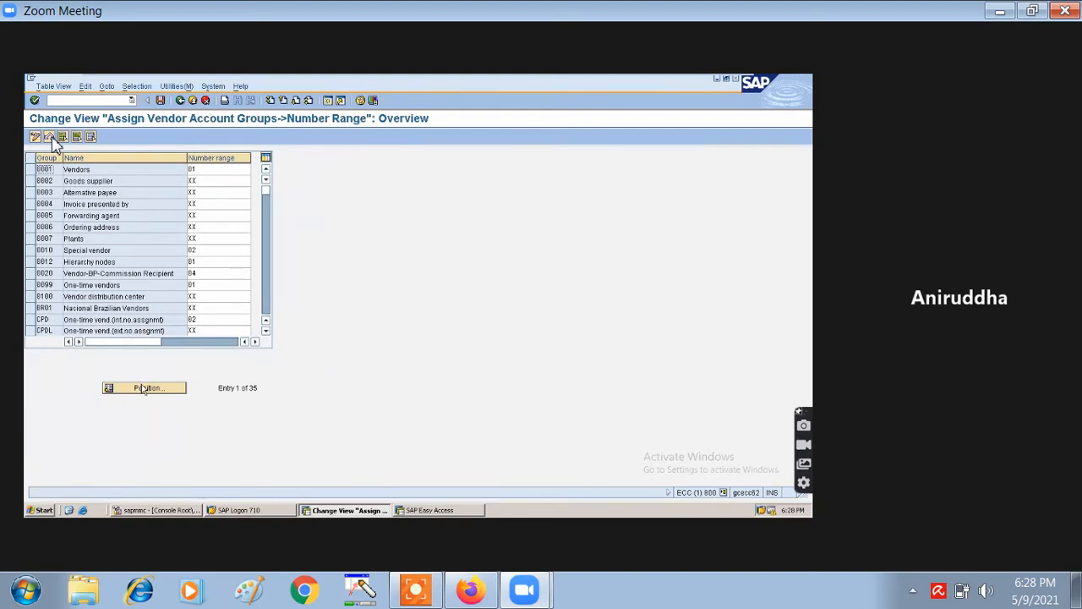
pyautogui.press('Return')
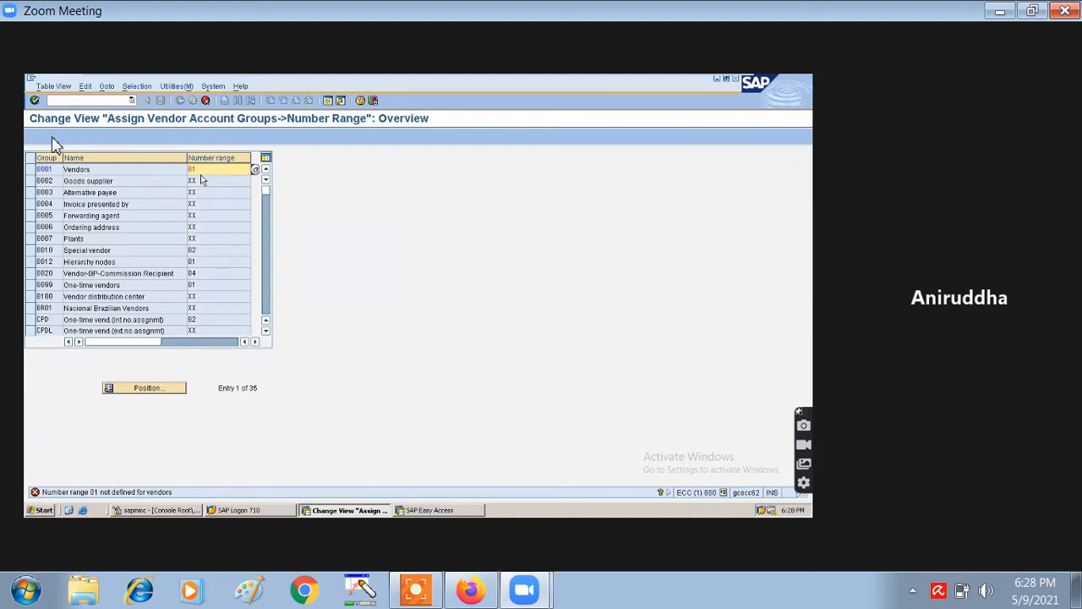
pyautogui.click(205, 100)
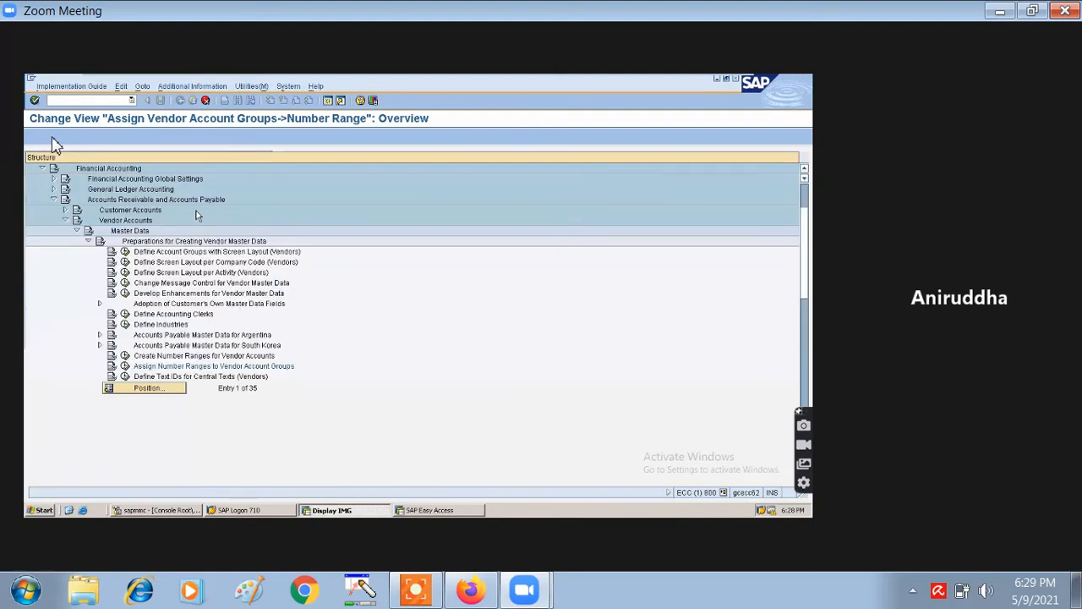
# - Execute Assign Number Ranges to Vendor Account Groups from the IMG tree
pyautogui.click(125, 366)
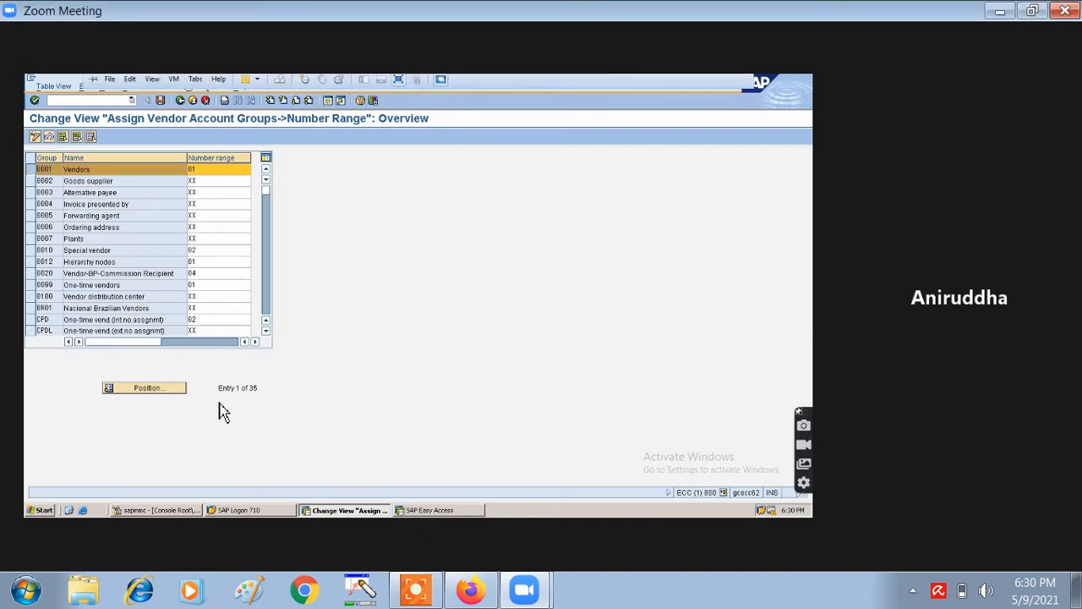
# - Select the Vendors number range cell for editing in the assignment overview
pyautogui.click(266, 333)
pyautogui.click(266, 332)
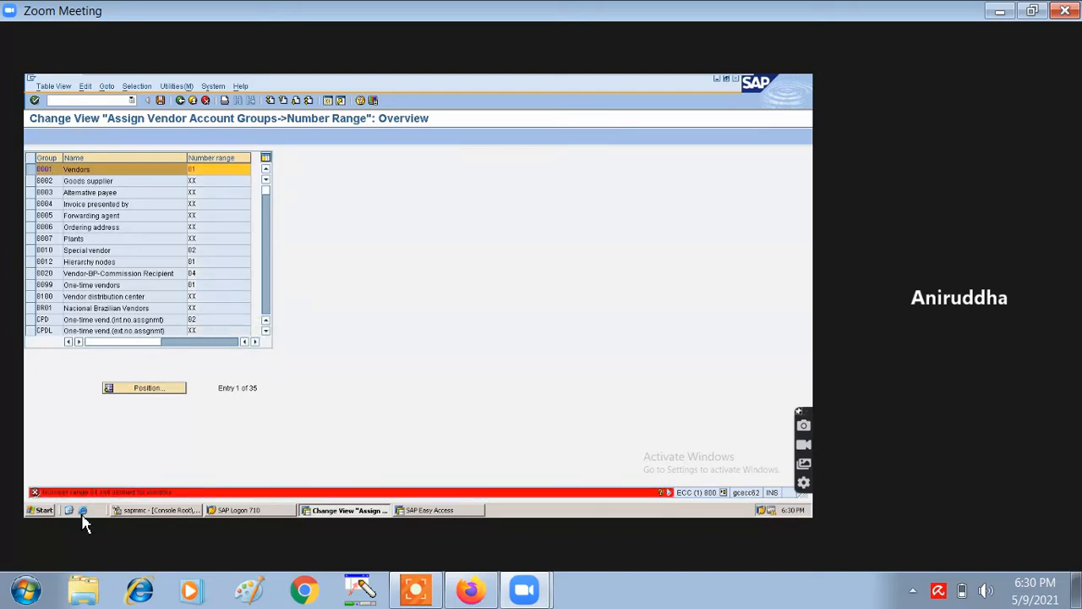
pyautogui.click(144, 391)
pyautogui.click(267, 191)
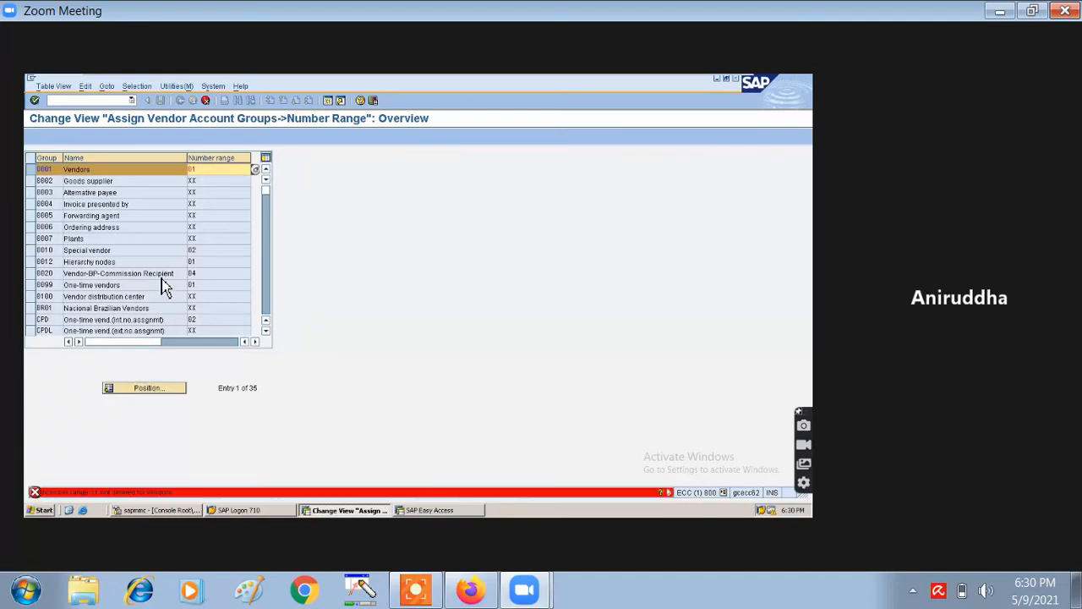
pyautogui.click(267, 334)
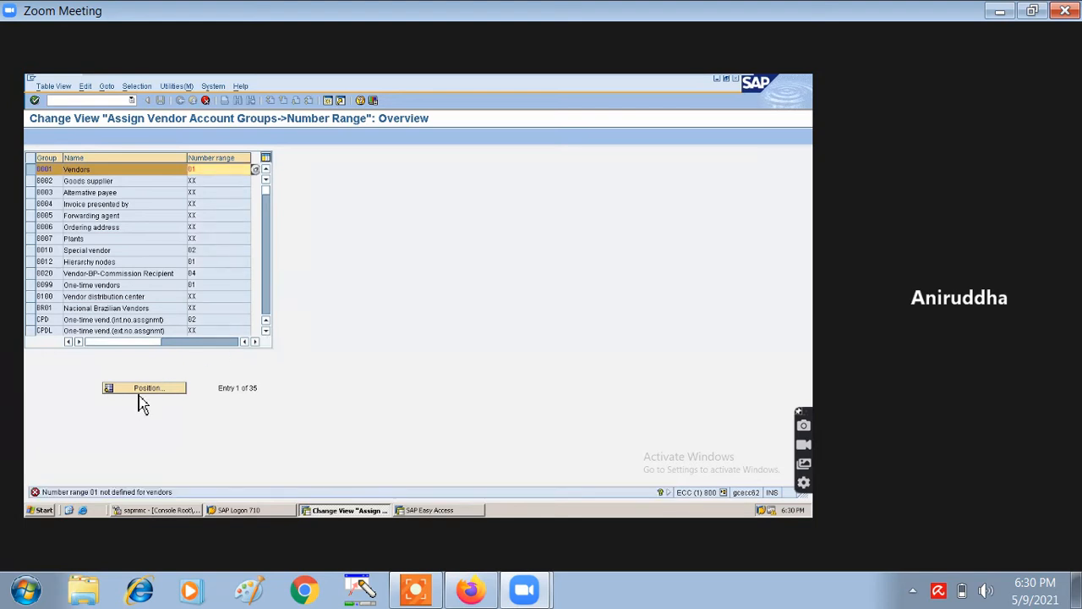
pyautogui.click(212, 176)
pyautogui.click(206, 101)
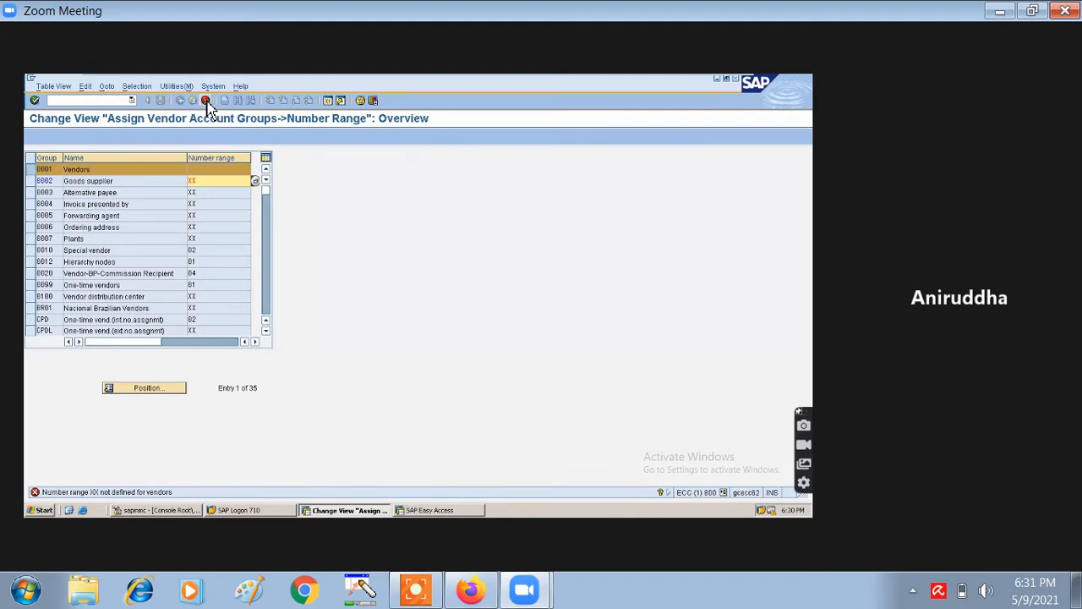
pyautogui.click(212, 171)
# - Clear the number ranges for Goods supplier, Alternative payee, Invoice presented by and Forwarding agent
pyautogui.click(210, 181)
pyautogui.press('Return')
pyautogui.press('BackSpace')
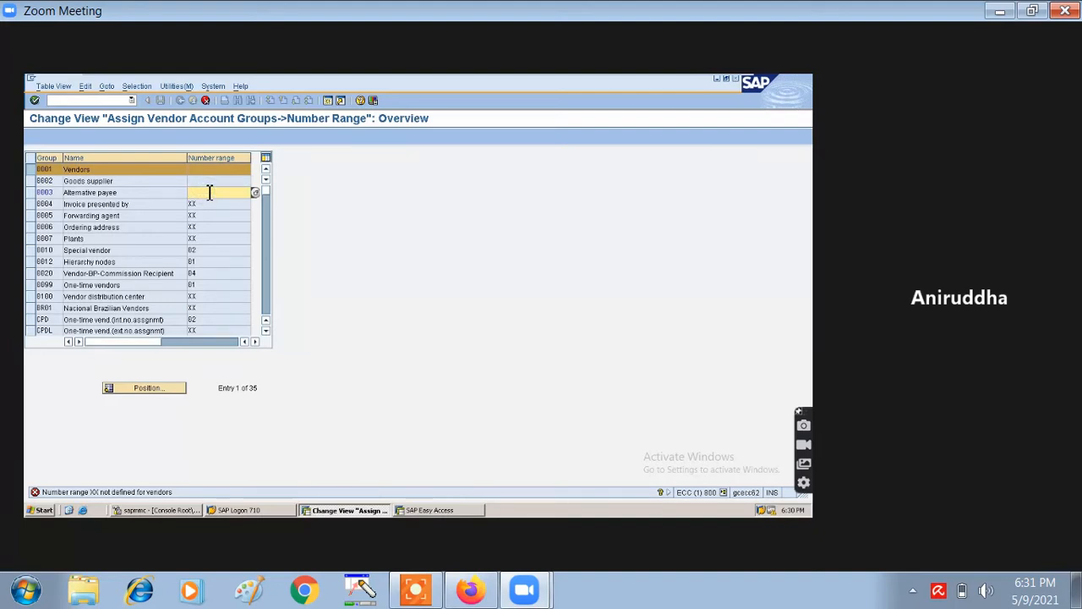
pyautogui.press('Return')
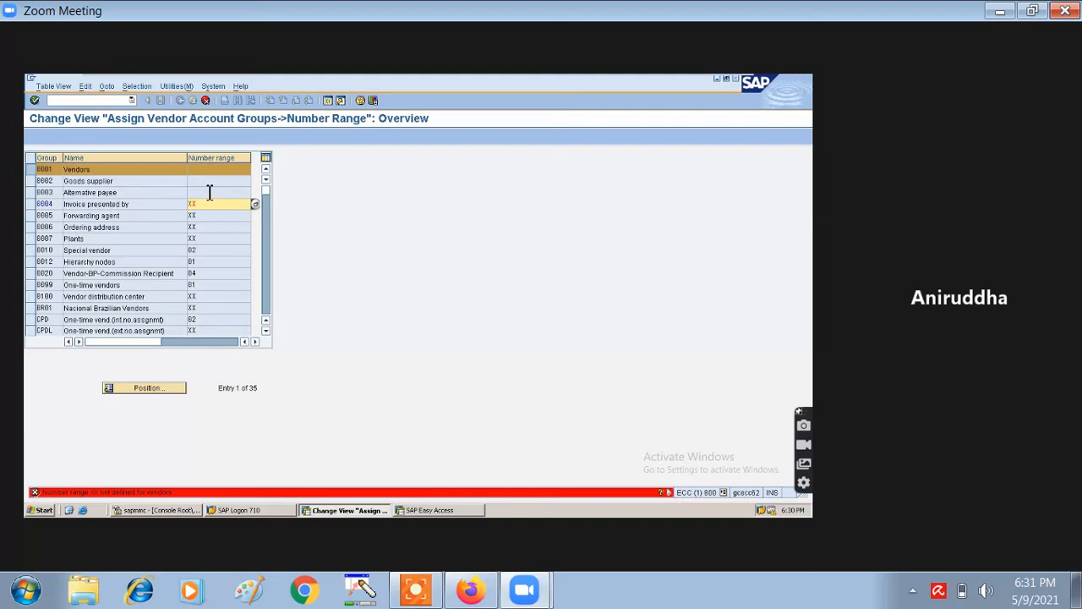
pyautogui.click(209, 210)
pyautogui.press('BackSpace')
pyautogui.press('BackSpace')
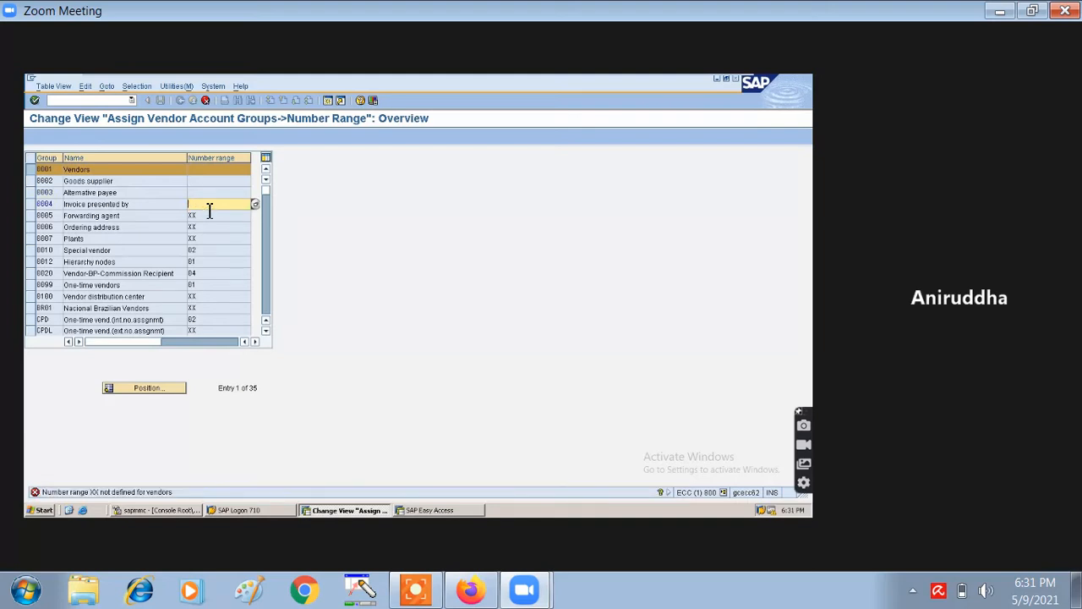
pyautogui.press('Return')
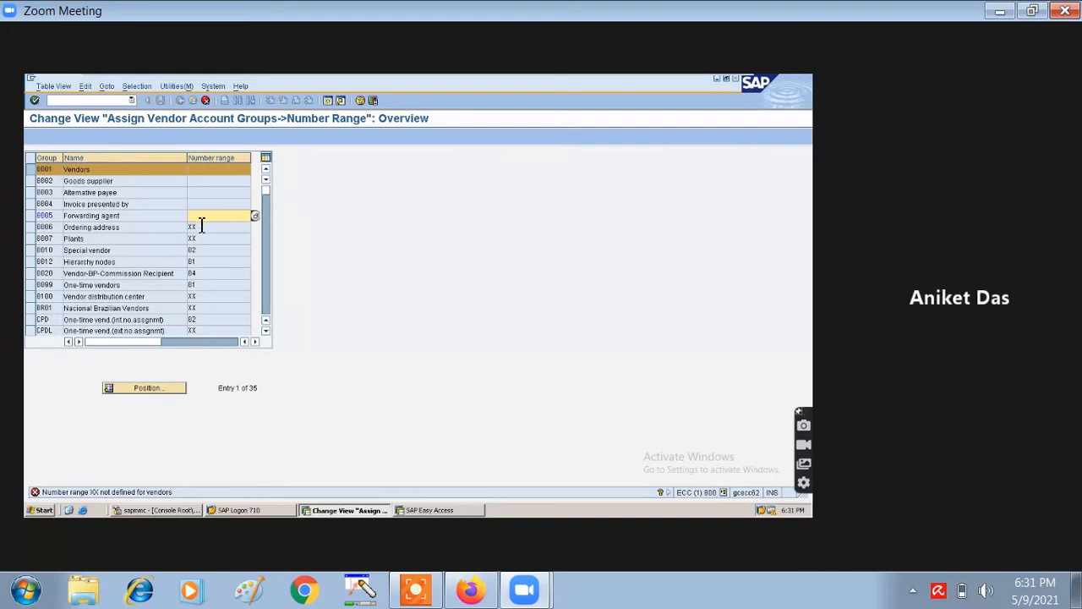
pyautogui.press('Return')
pyautogui.doubleClick(205, 226)
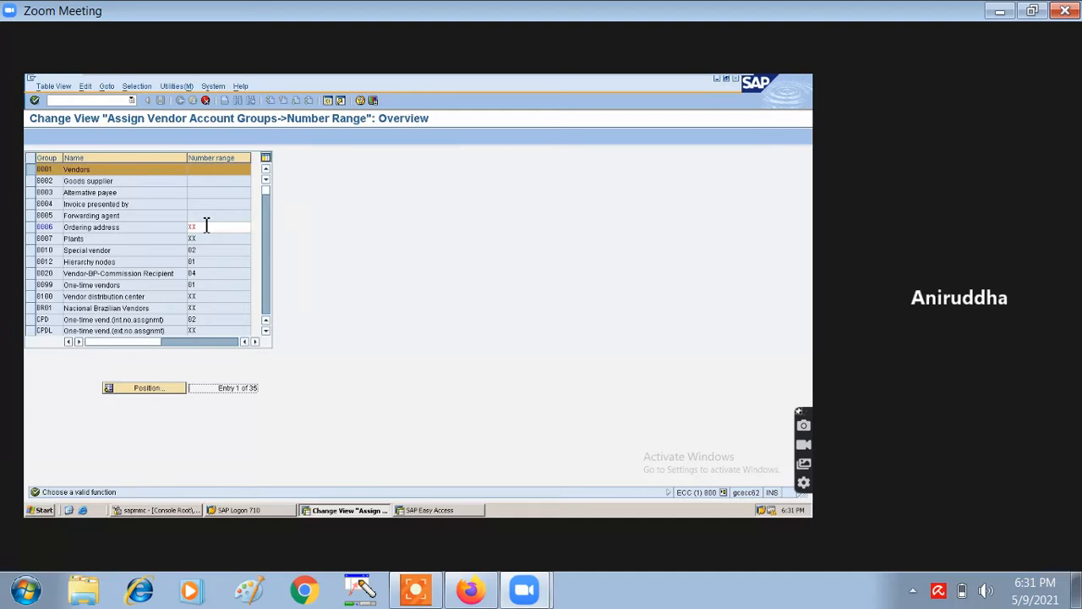
# - Clear the ranges for Ordering address, Plants, Hierarchy nodes, One-time vendors, distribution center and Brazilian vendors
pyautogui.click(203, 229)
pyautogui.press('BackSpace')
pyautogui.press('Down')
pyautogui.press('Return')
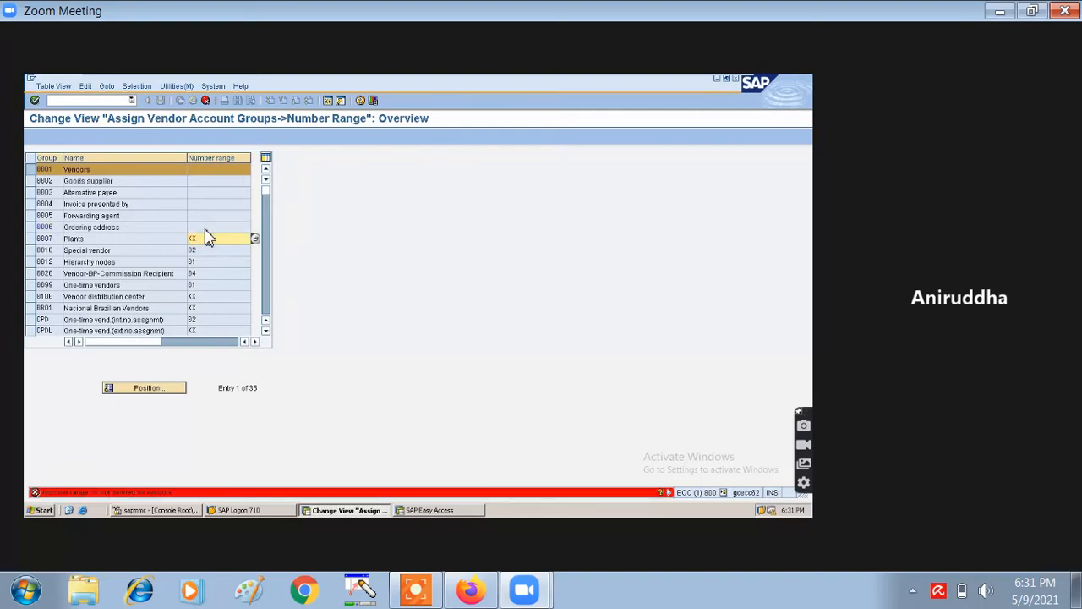
pyautogui.press('BackSpace')
pyautogui.press('Return')
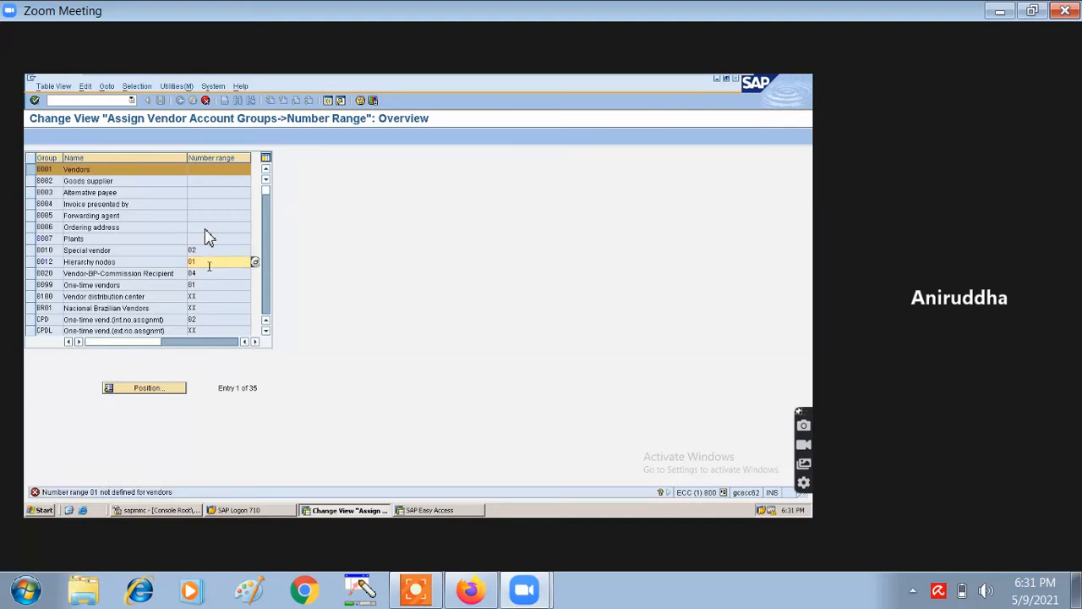
pyautogui.press('BackSpace')
pyautogui.press('BackSpace')
pyautogui.press('Return')
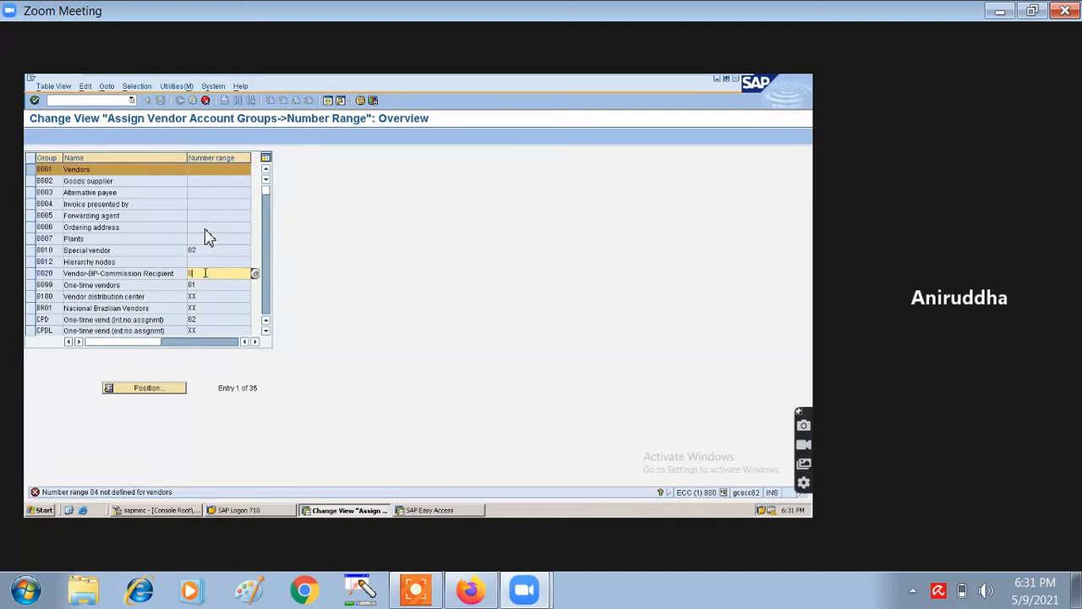
pyautogui.press('Return')
pyautogui.press('BackSpace')
pyautogui.press('BackSpace')
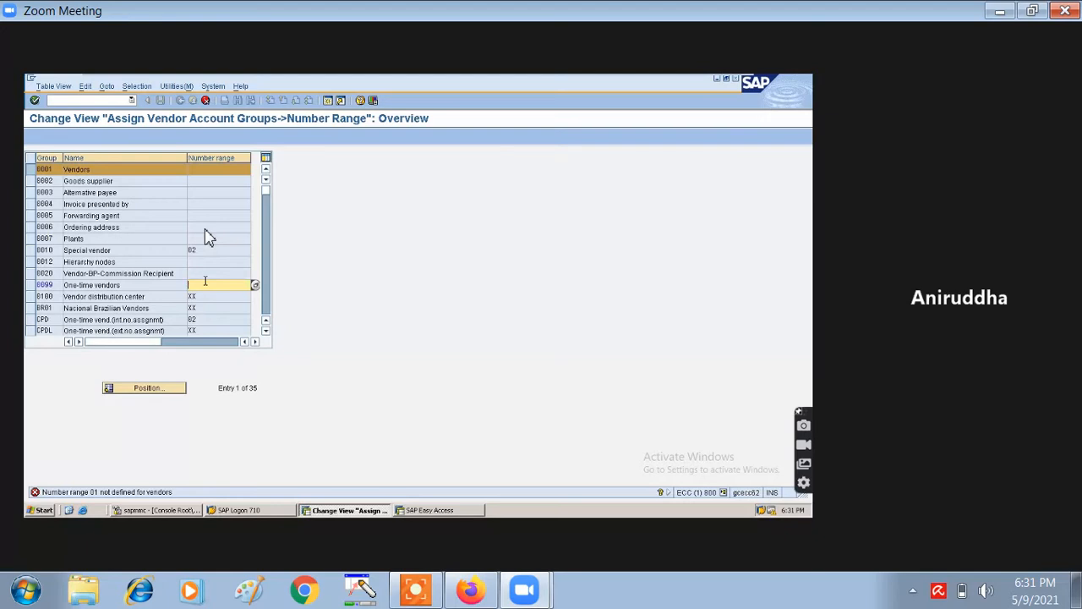
pyautogui.press('Return')
pyautogui.press('BackSpace')
pyautogui.press('BackSpace')
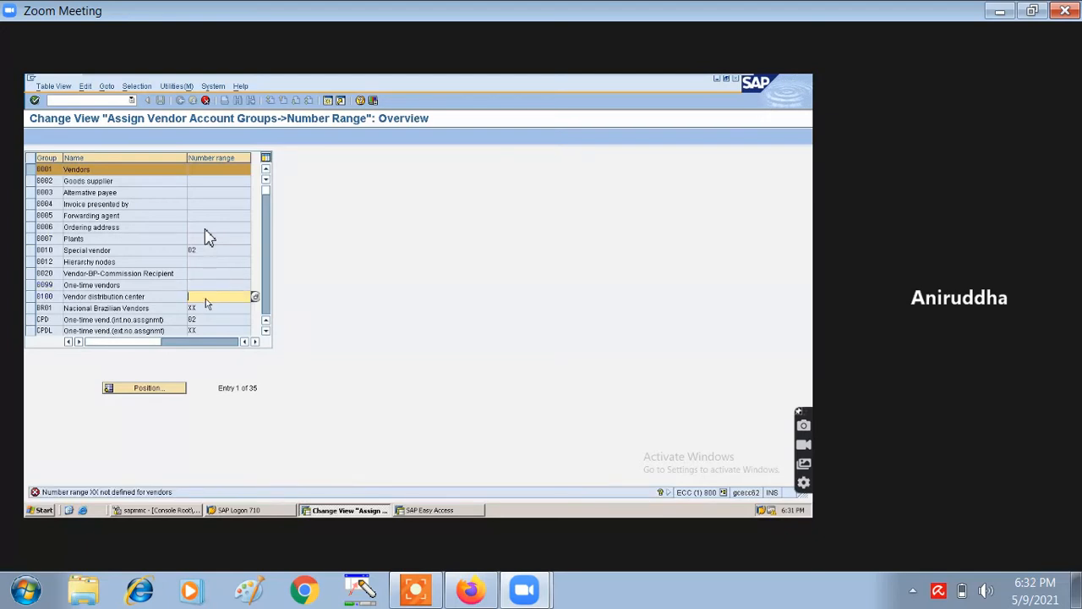
pyautogui.press('Return')
pyautogui.press('BackSpace')
pyautogui.press('BackSpace')
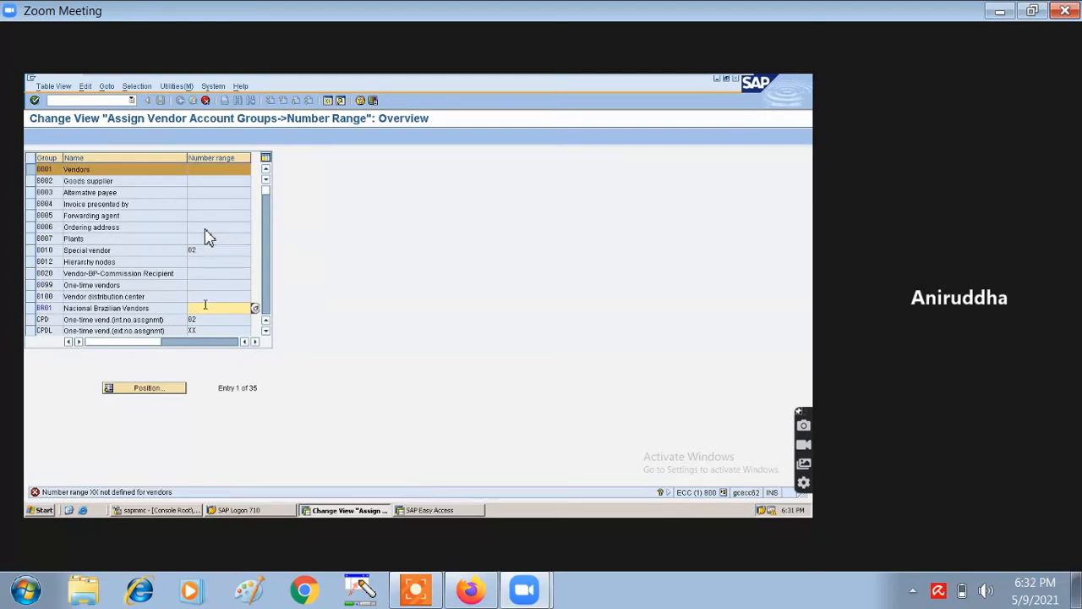
pyautogui.press('Return')
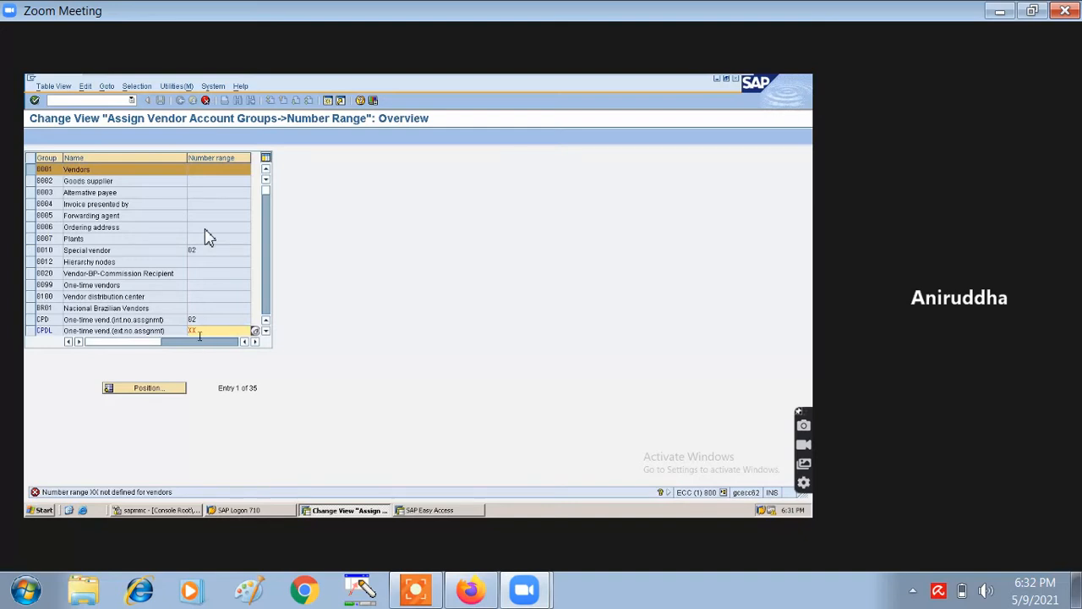
pyautogui.press('Return')
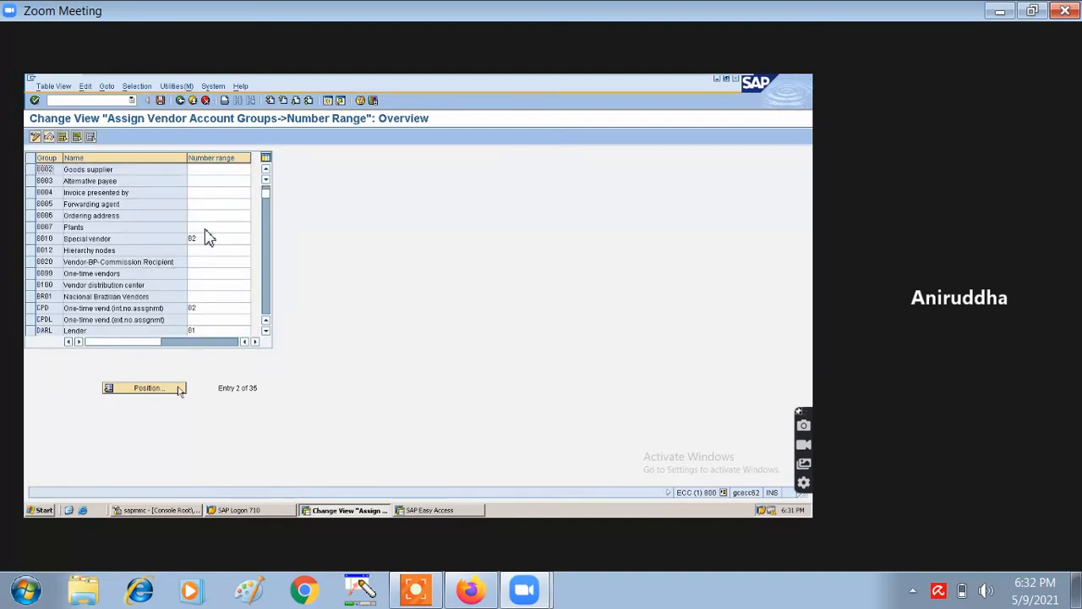
# - Clear DARL's invalid number range and position the list on account group IB01
pyautogui.press('Return')
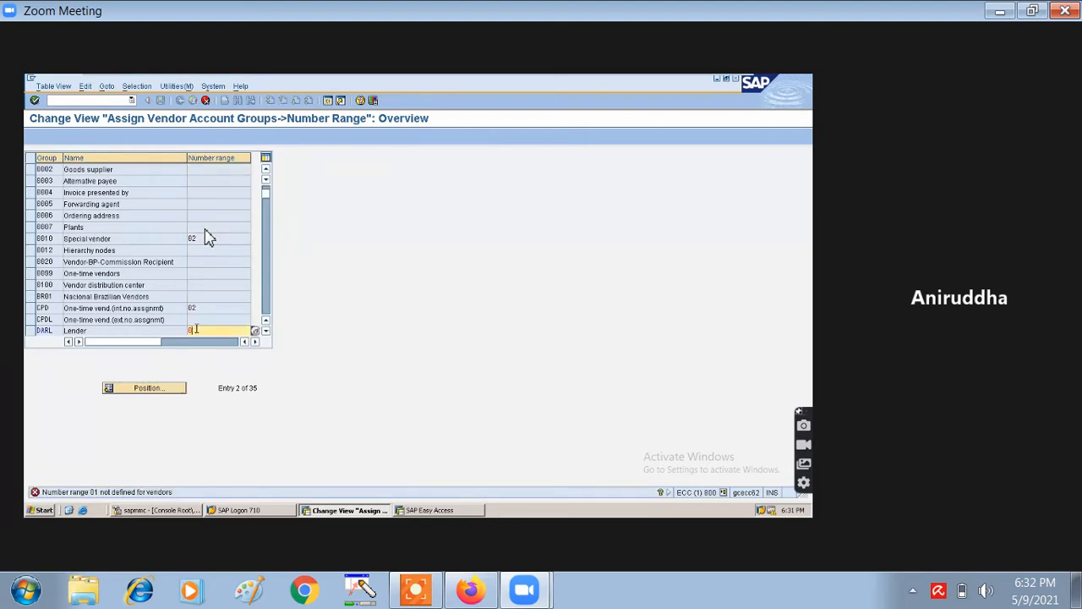
pyautogui.press('BackSpace')
pyautogui.press('Return')
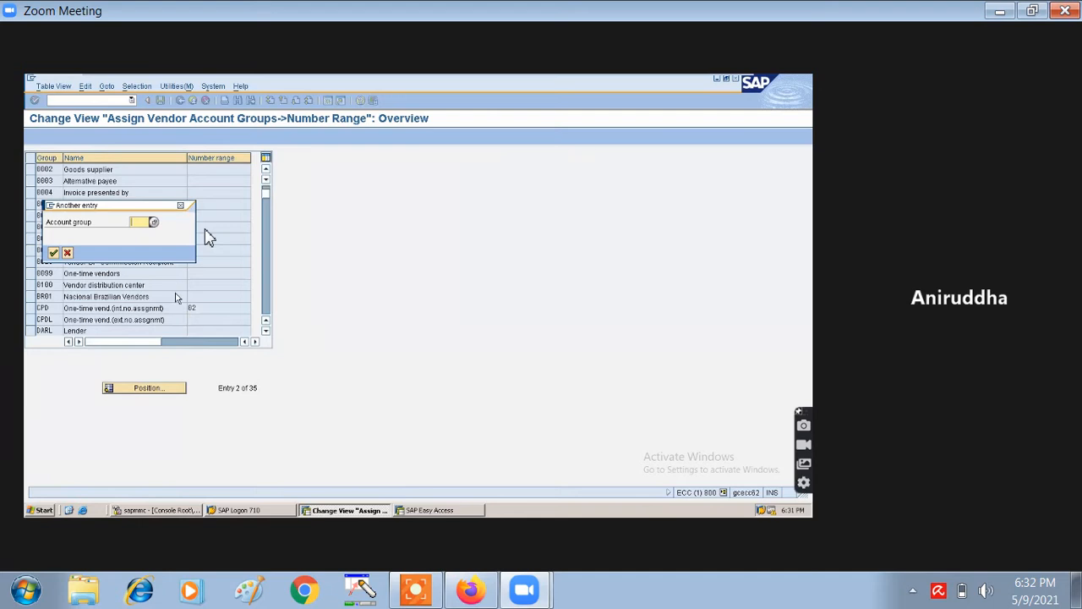
pyautogui.write('18')
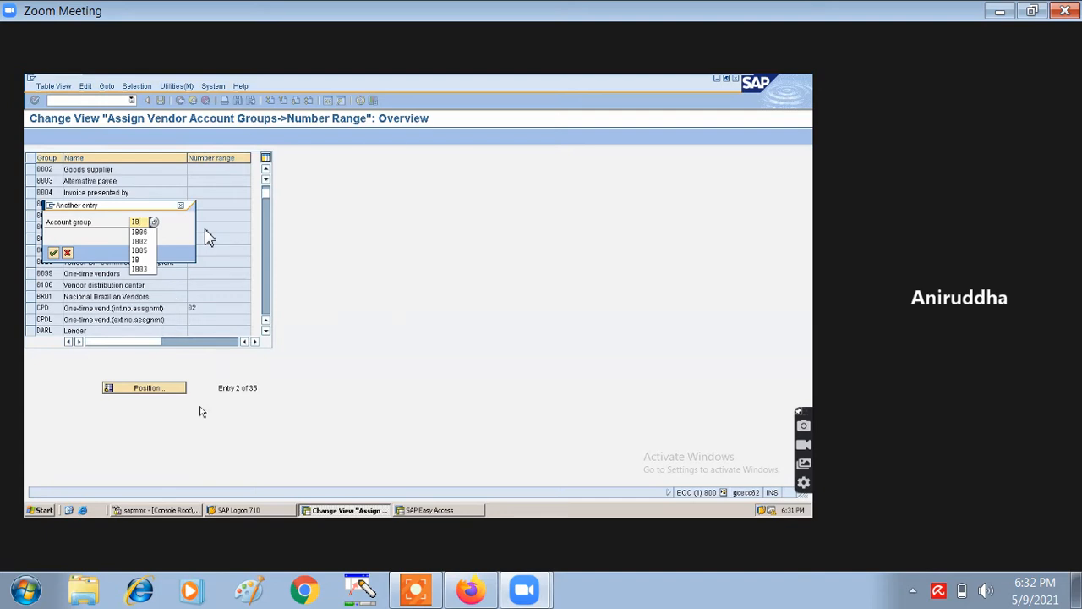
pyautogui.write('1')
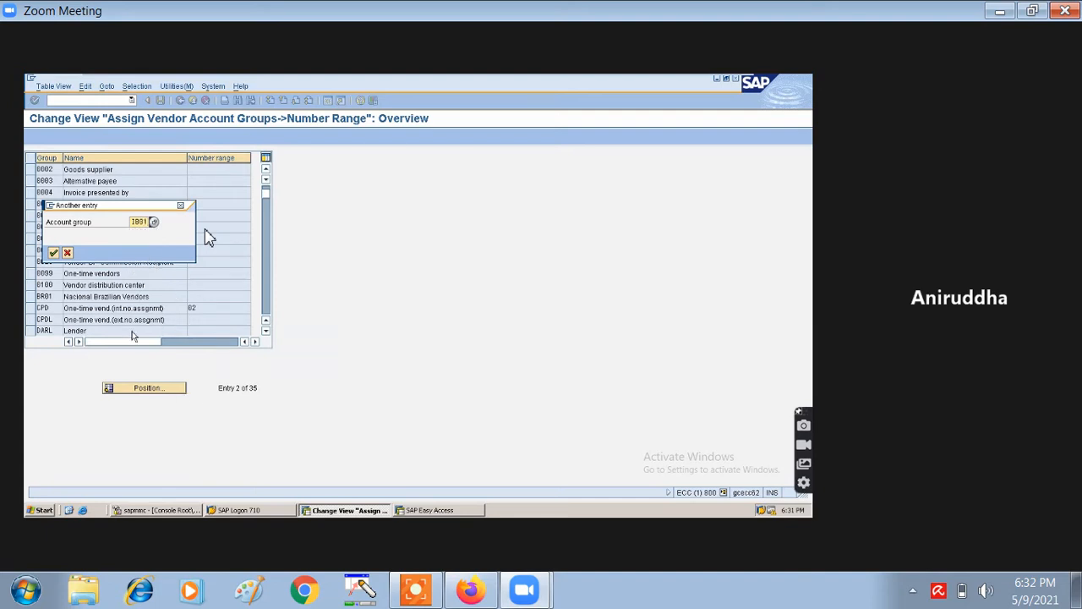
pyautogui.click(54, 252)
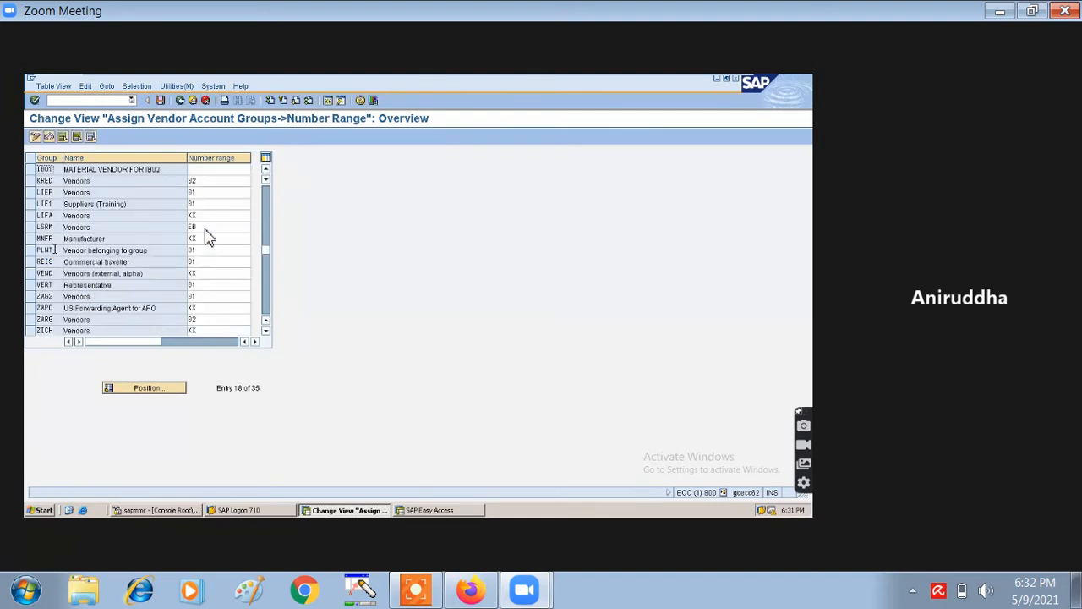
# - Enter number range IB for account group IB01 and save
pyautogui.click(202, 173)
pyautogui.write('IB')
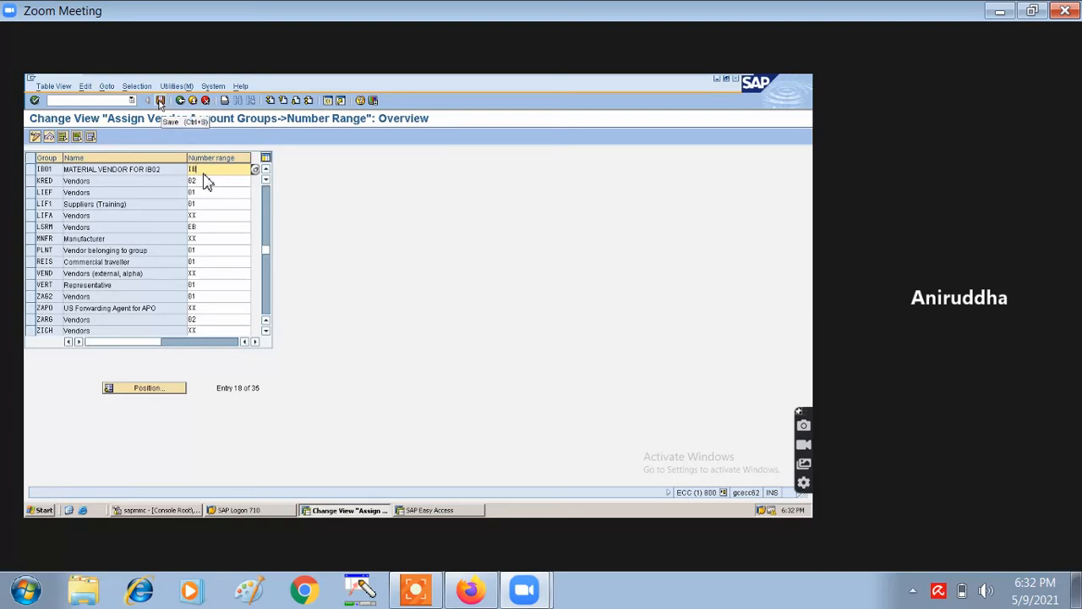
pyautogui.click(161, 101)
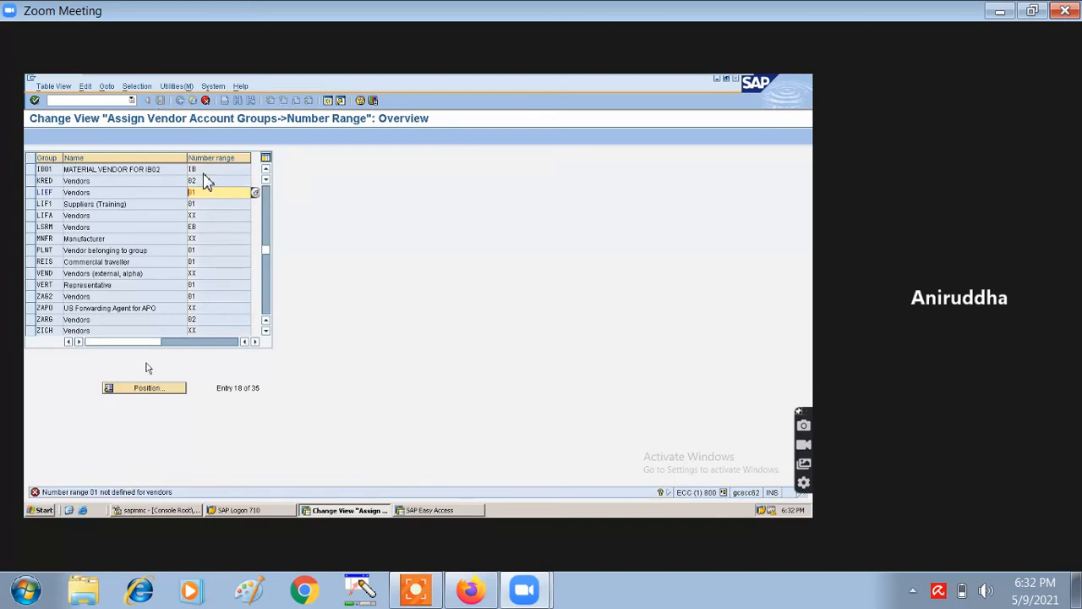
# - Clear the invalid number ranges of groups LIEF, LIF1, LIFA, LSRM, MNFR and PLNT
pyautogui.click(198, 193)
pyautogui.press('BackSpace')
pyautogui.press('BackSpace')
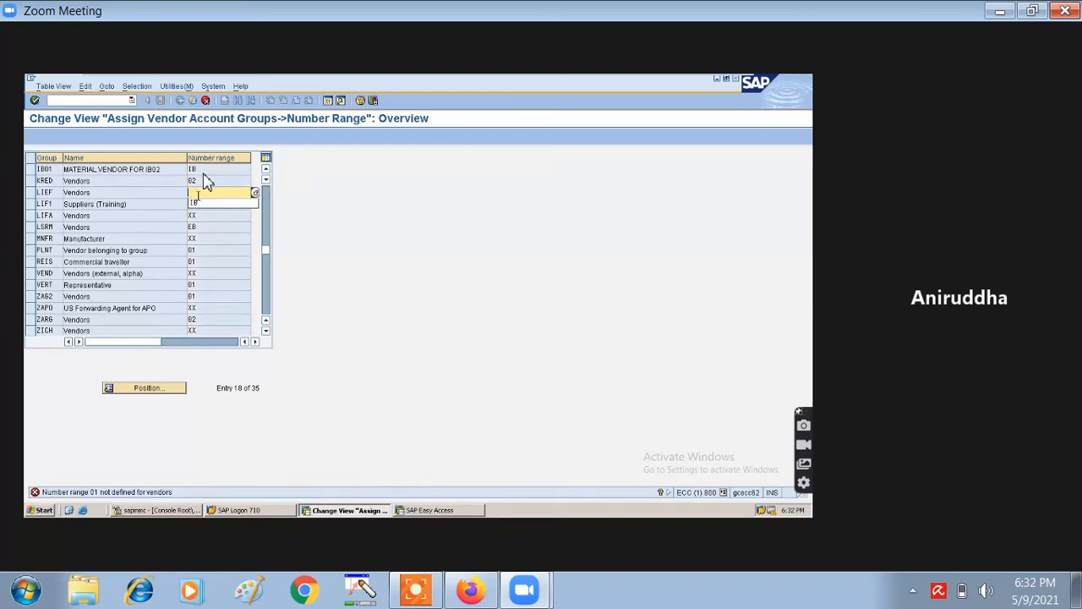
pyautogui.press('Return')
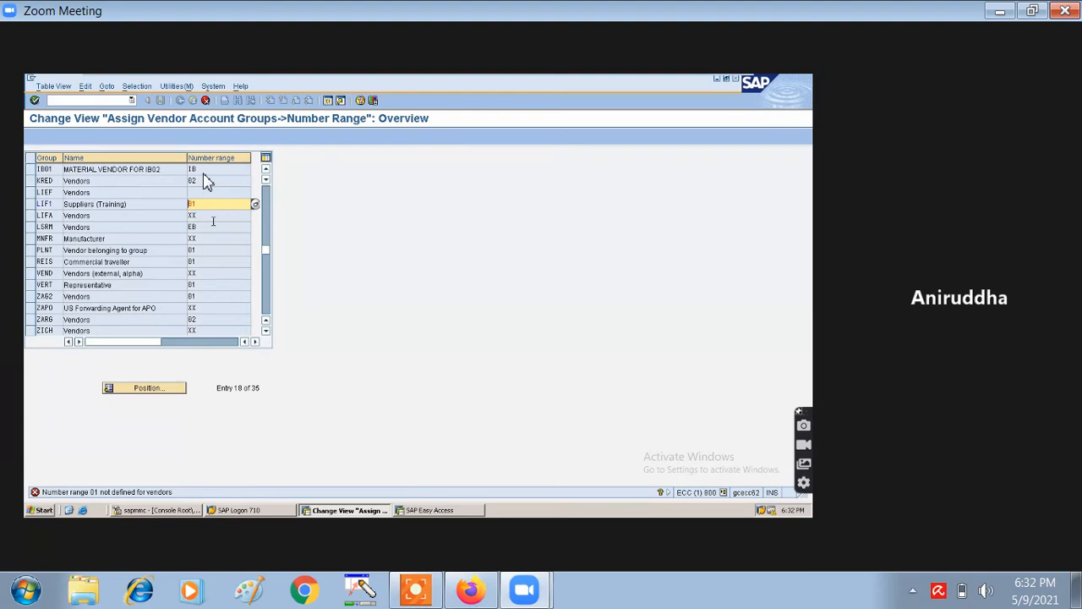
pyautogui.click(211, 204)
pyautogui.press('BackSpace')
pyautogui.press('BackSpace')
pyautogui.press('Return')
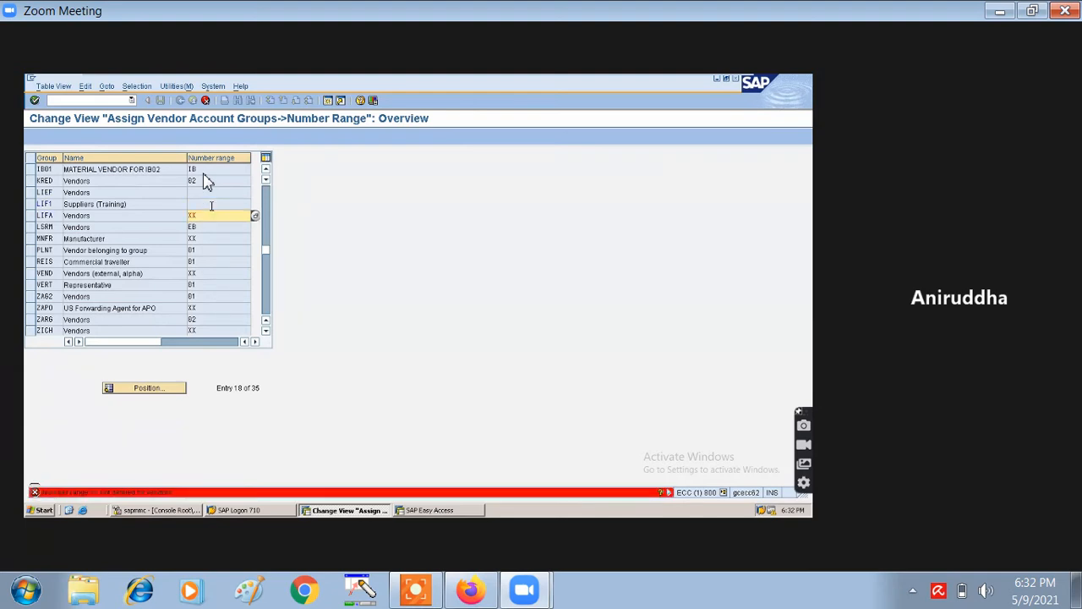
pyautogui.click(211, 215)
pyautogui.press('BackSpace')
pyautogui.press('BackSpace')
pyautogui.press('Return')
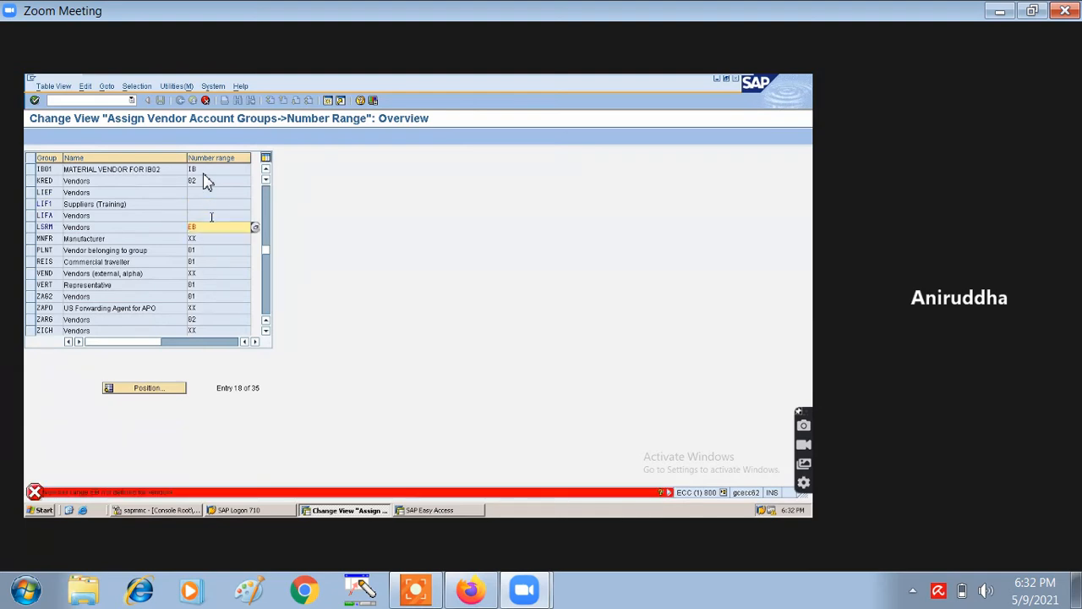
pyautogui.click(210, 228)
pyautogui.press('BackSpace')
pyautogui.press('BackSpace')
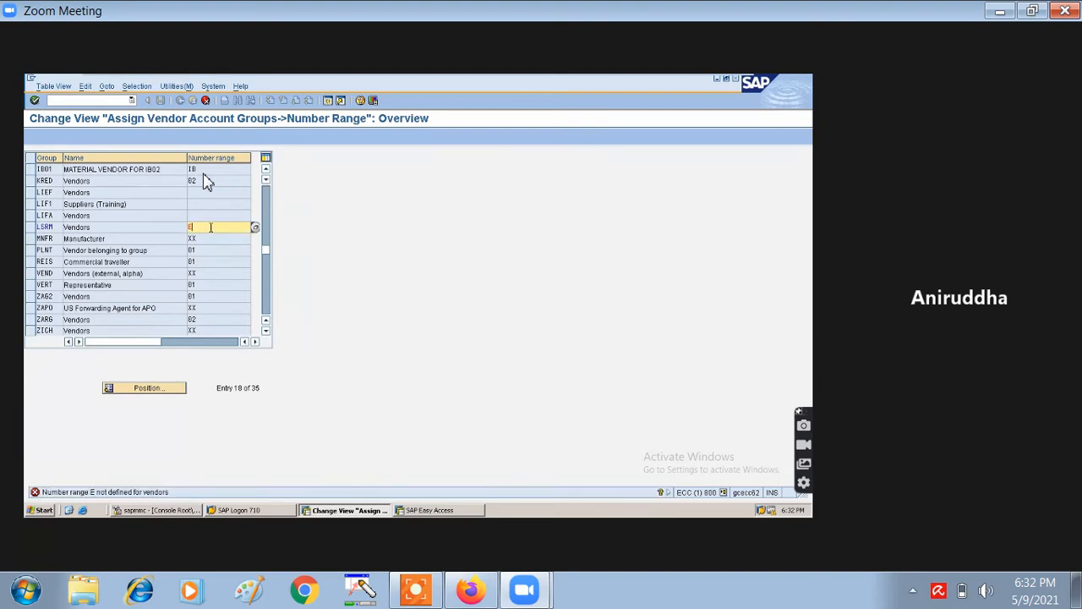
pyautogui.press('Return')
pyautogui.click(211, 237)
pyautogui.press('BackSpace')
pyautogui.press('BackSpace')
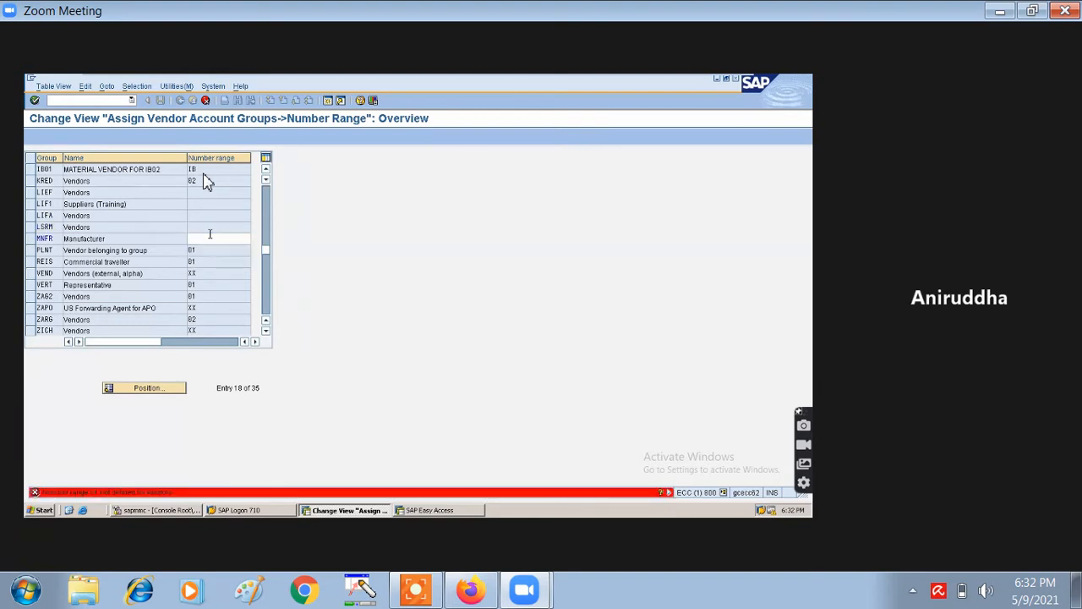
pyautogui.press('Return')
pyautogui.click(206, 249)
pyautogui.press('BackSpace')
pyautogui.press('BackSpace')
pyautogui.press('Return')
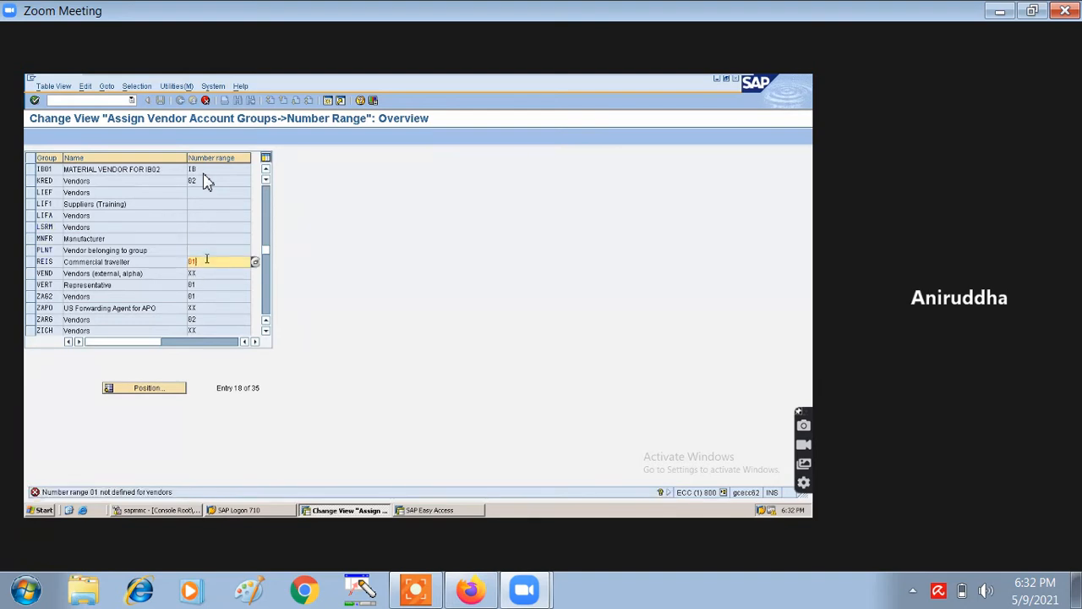
# - Clear the invalid ranges of REIS, VEND, VERT, ZAG2, ZAPO and ZICH, then save with Ctrl+S
pyautogui.press('BackSpace')
pyautogui.press('Return')
pyautogui.click(208, 274)
pyautogui.press('BackSpace')
pyautogui.press('BackSpace')
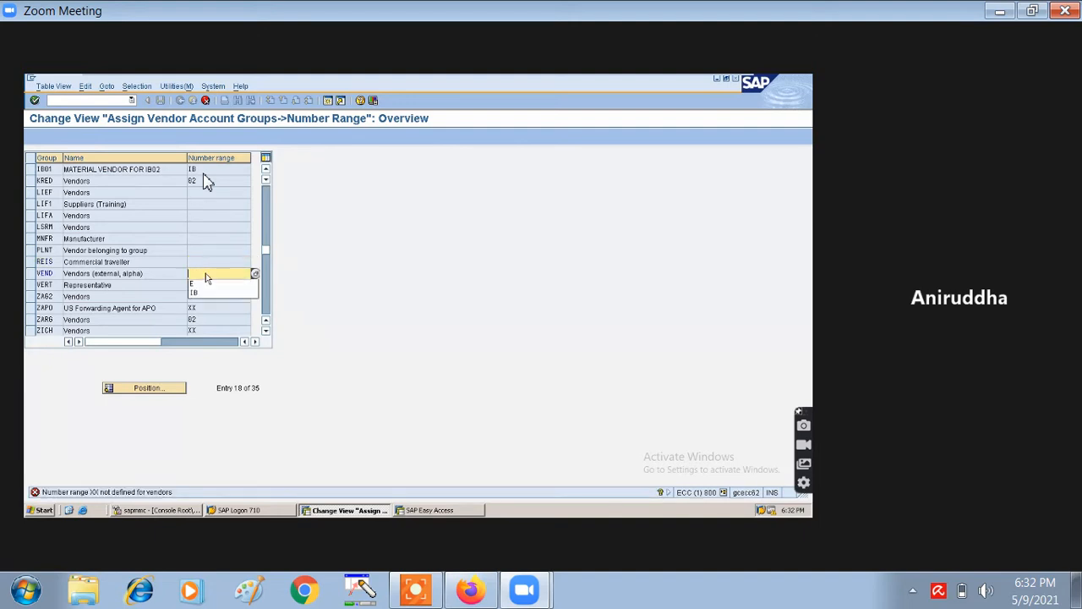
pyautogui.press('Return')
pyautogui.click(205, 281)
pyautogui.press('BackSpace')
pyautogui.press('BackSpace')
pyautogui.press('Return')
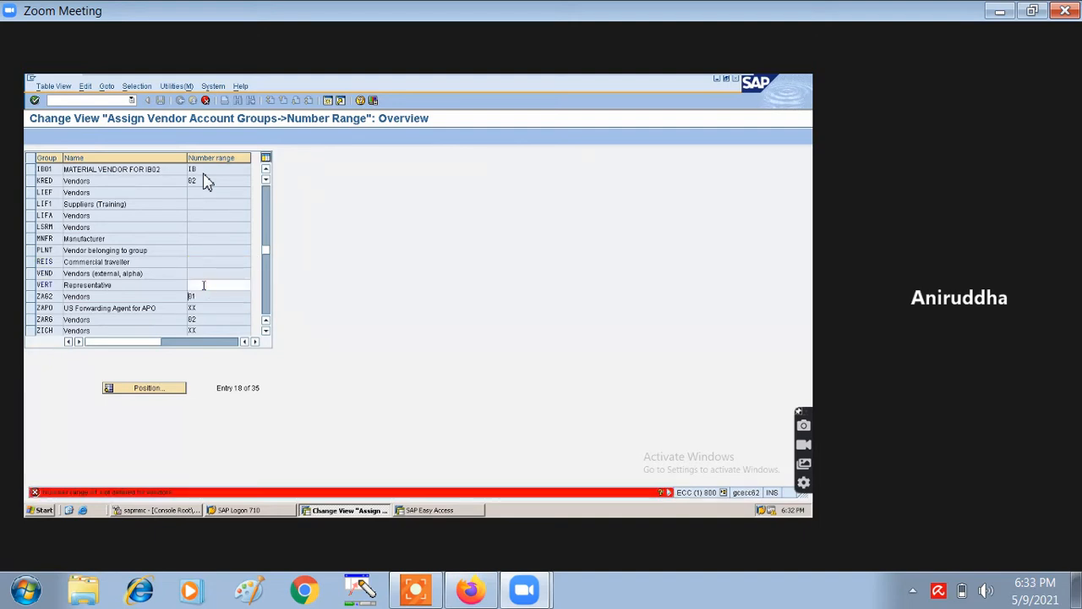
pyautogui.press('BackSpace')
pyautogui.press('BackSpace')
pyautogui.press('Return')
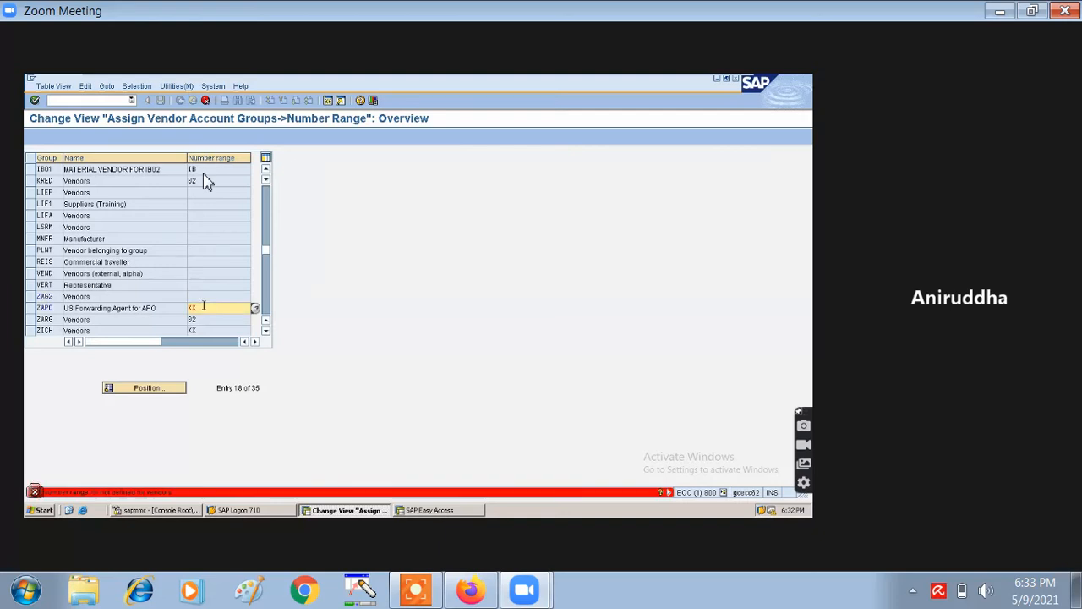
pyautogui.click(203, 306)
pyautogui.press('BackSpace')
pyautogui.press('BackSpace')
pyautogui.press('Return')
pyautogui.click(203, 328)
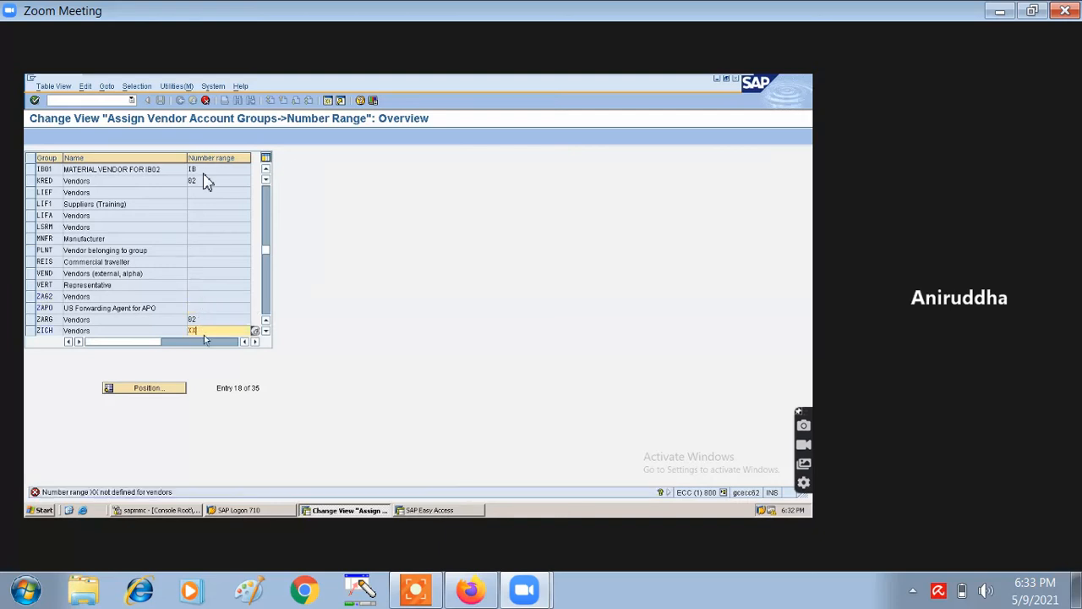
pyautogui.press('BackSpace')
pyautogui.press('BackSpace')
pyautogui.hotkey('ctrl', 's')
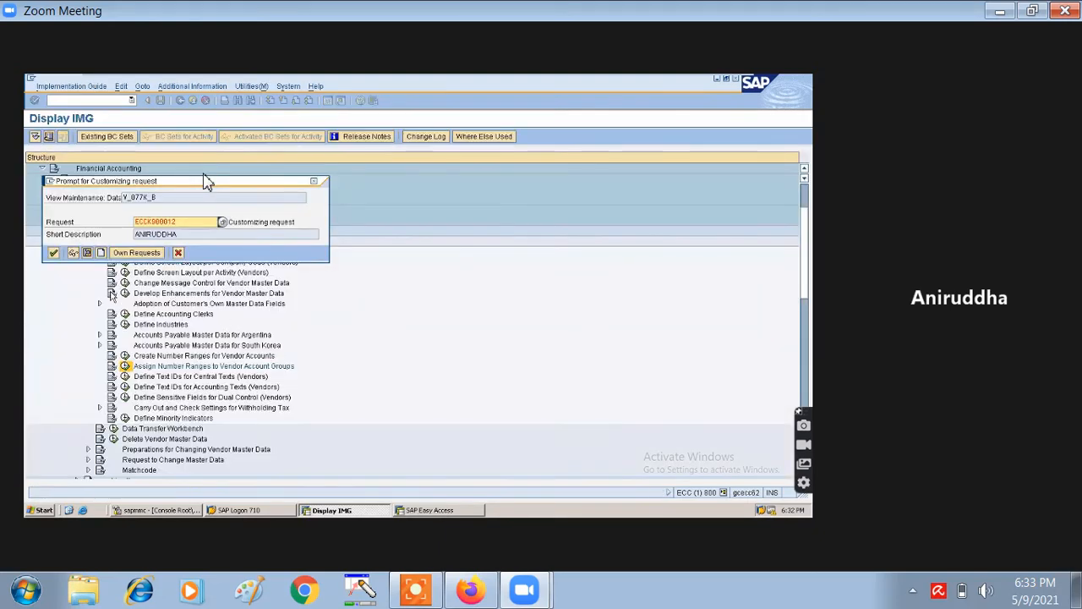
# - Confirm saving under customizing request ECCK900012
pyautogui.click(53, 253)
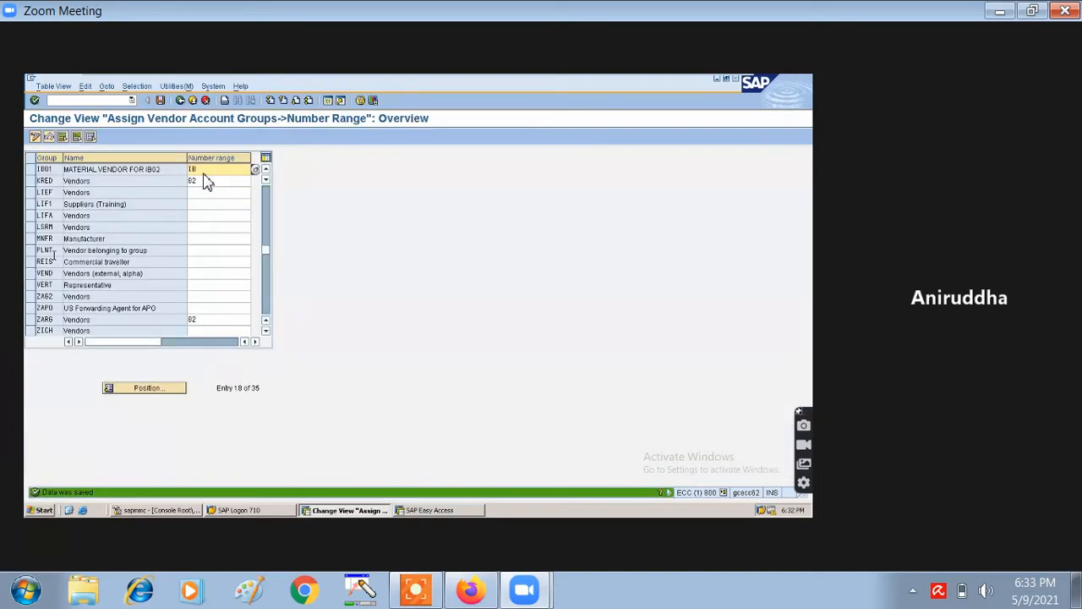
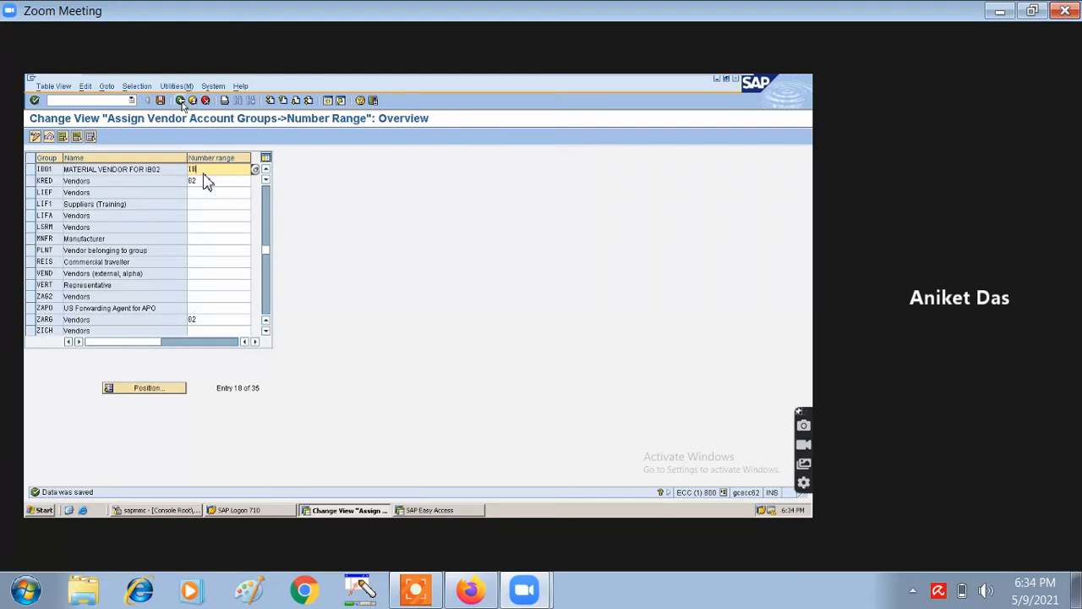
# - Back out of the vendor number range assignment to the SAP Easy Access menu
pyautogui.click(181, 101)
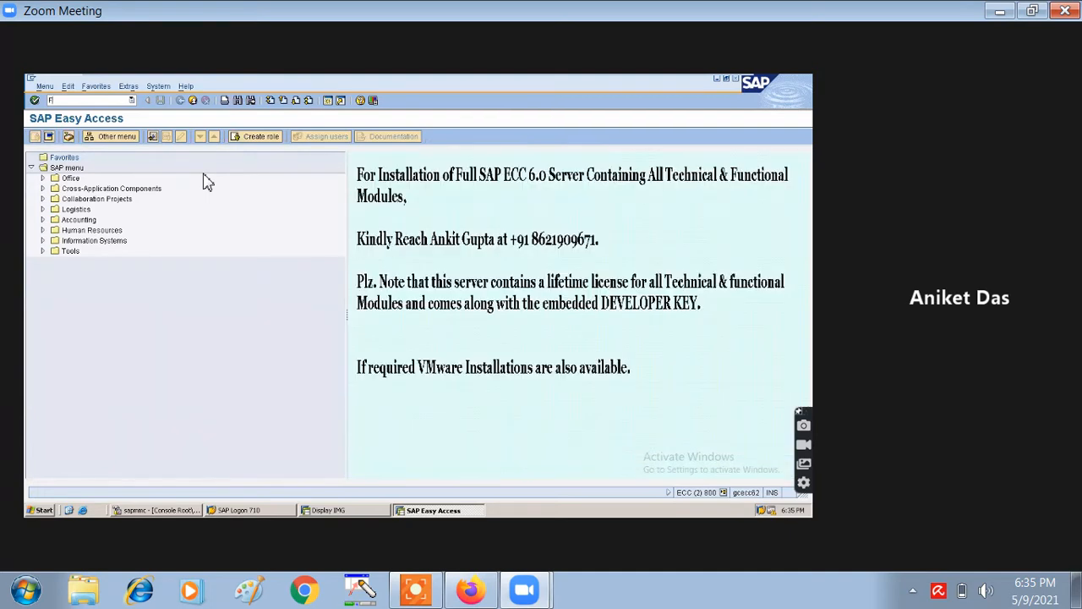
# - Run transaction FK01 to reach the Create Vendor initial screen
pyautogui.write('K01')
pyautogui.press('Return')
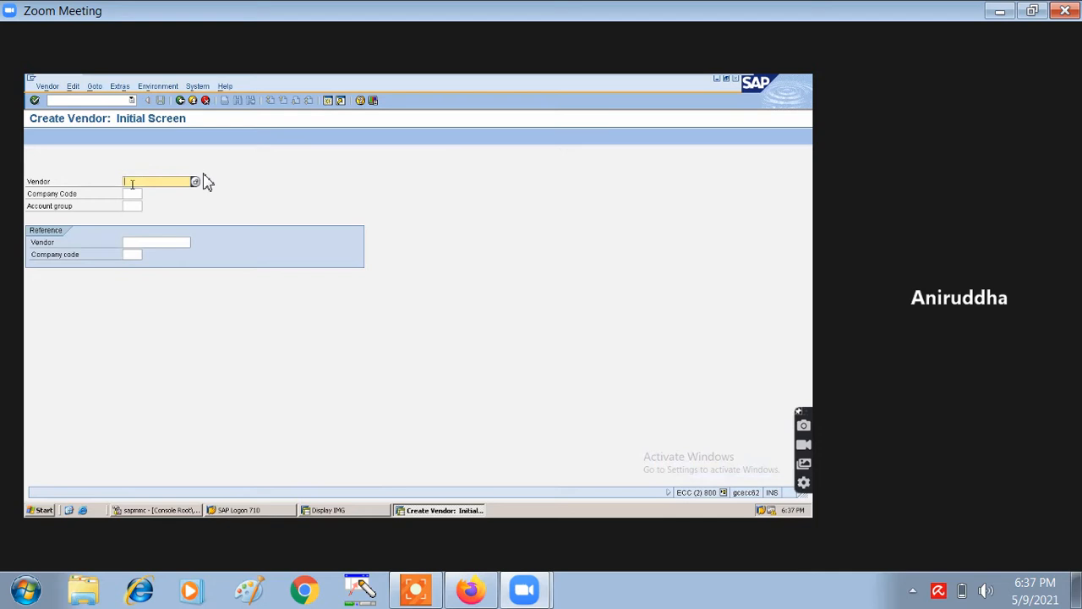
# - Enter company code IB02 and account group IB01, leaving the vendor number blank
pyautogui.click(200, 178)
pyautogui.click(130, 195)
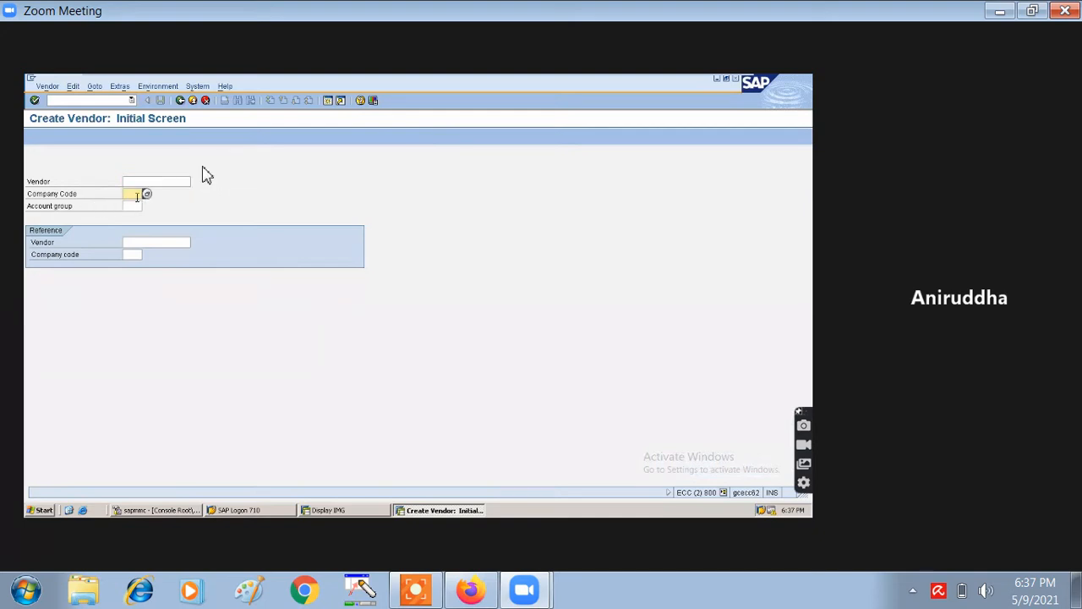
pyautogui.write('1B')
pyautogui.write('08')
pyautogui.click(139, 208)
pyautogui.write('1B01')
pyautogui.click(150, 242)
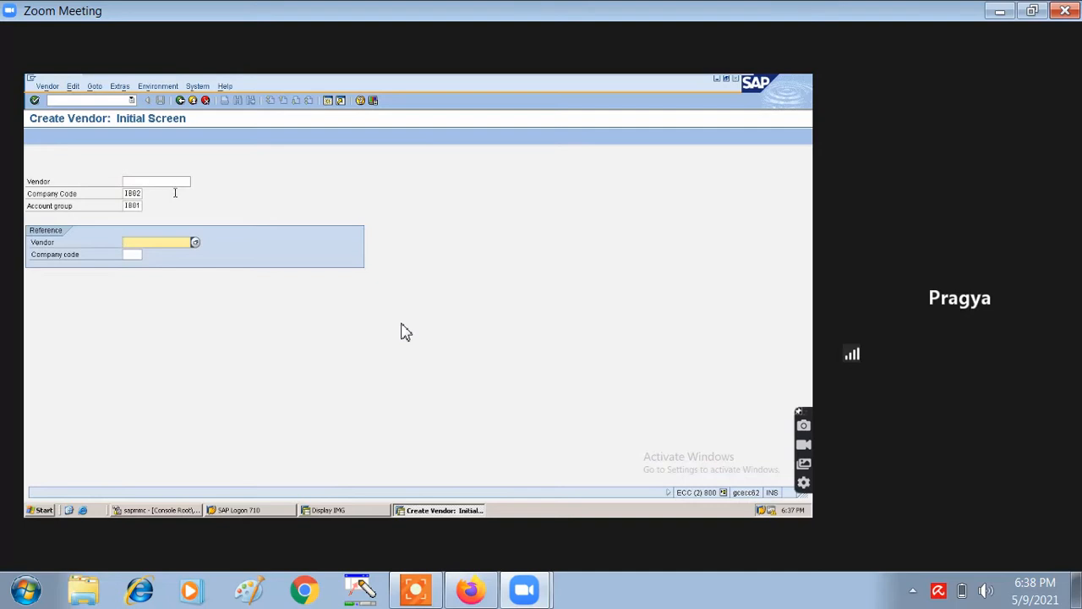
pyautogui.press('Return')
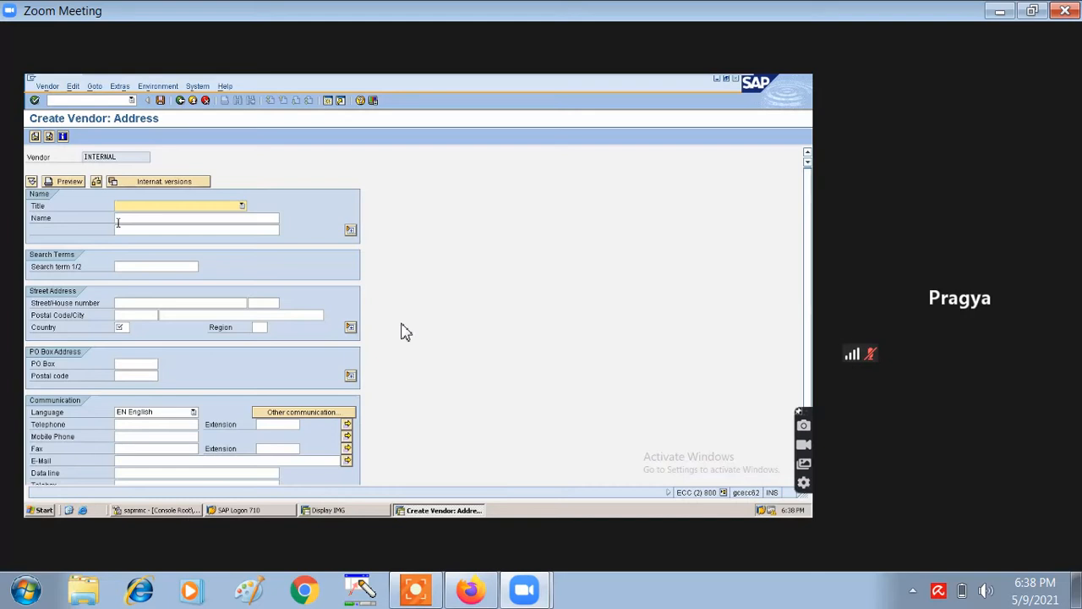
pyautogui.click(179, 207)
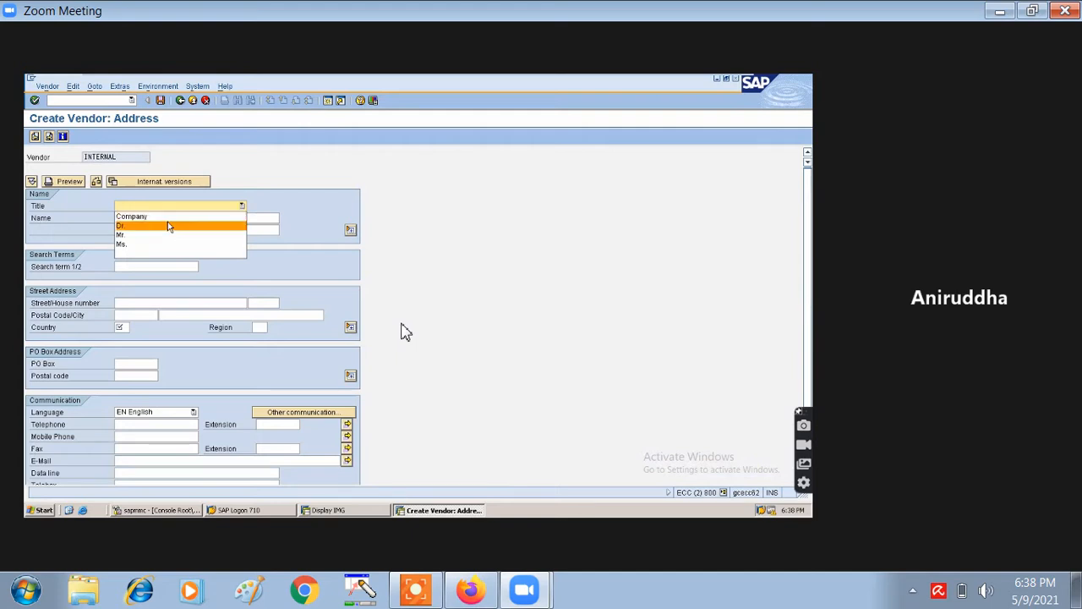
pyautogui.click(167, 234)
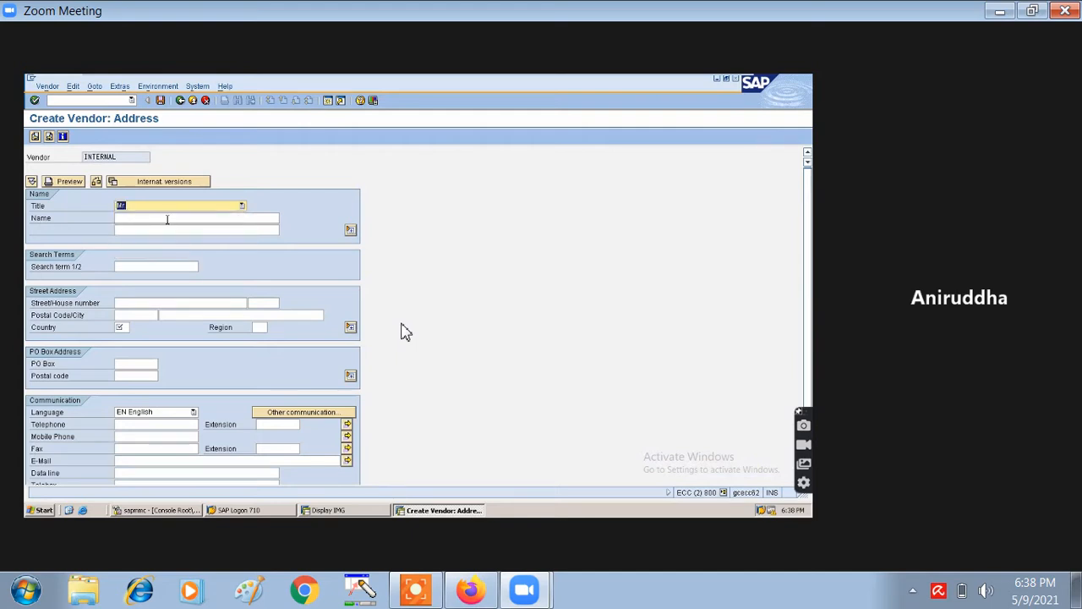
pyautogui.click(167, 219)
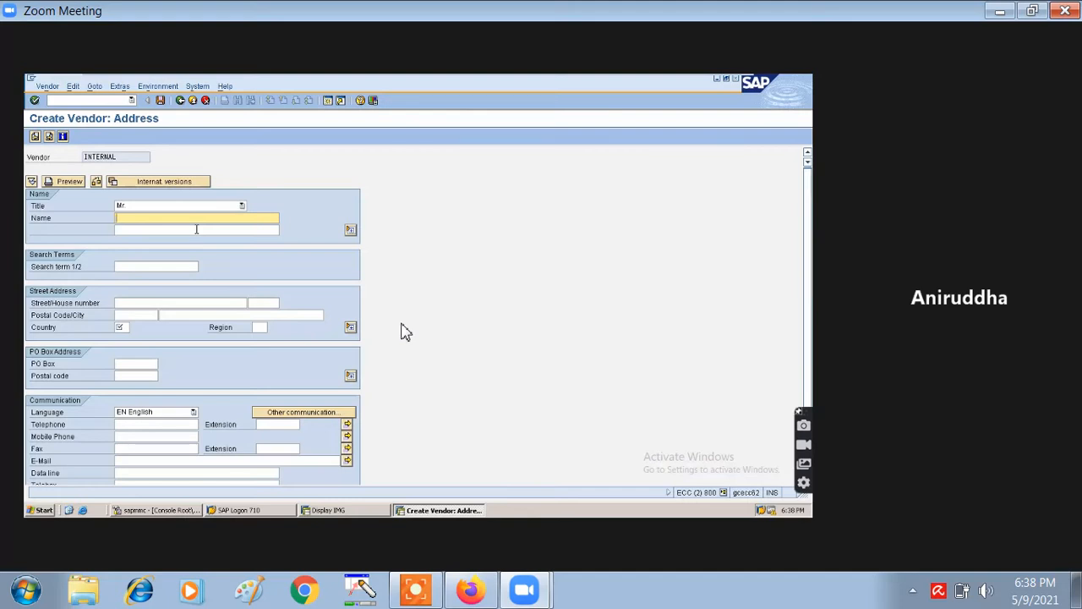
pyautogui.write('s')
pyautogui.press('BackSpace')
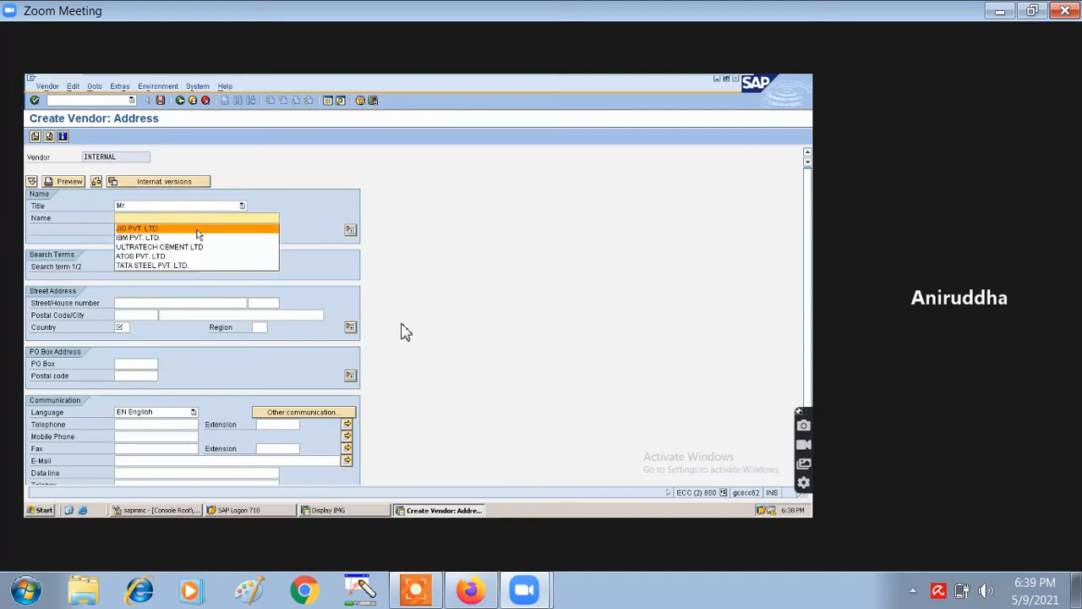
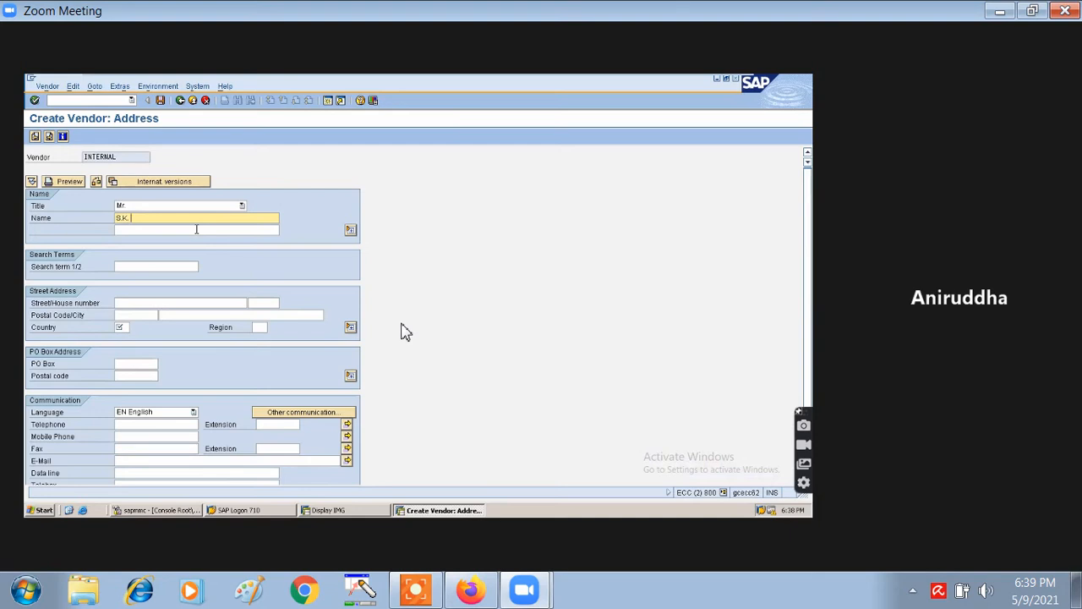
# - Enter SKB as the vendor's search term
pyautogui.click(135, 269)
pyautogui.write('S')
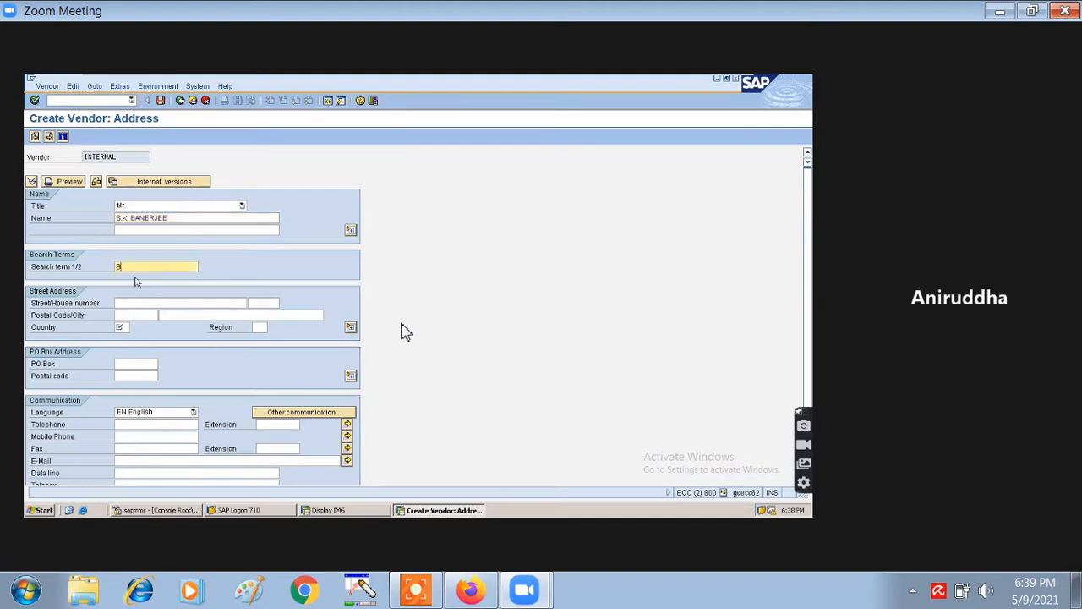
pyautogui.write('KB')
pyautogui.click(124, 304)
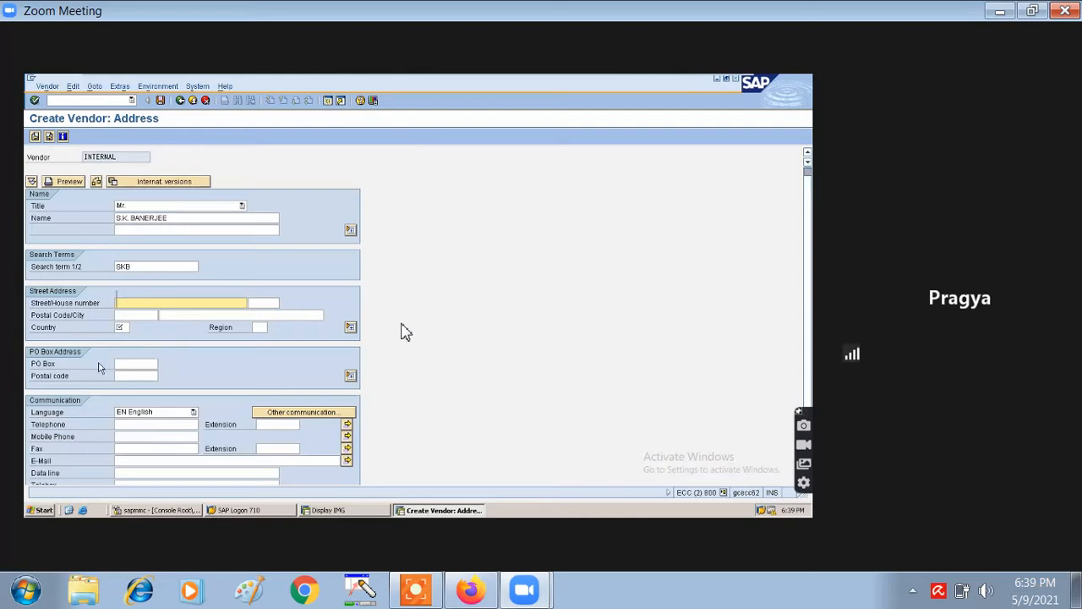
pyautogui.scroll(-1, 98, 366)
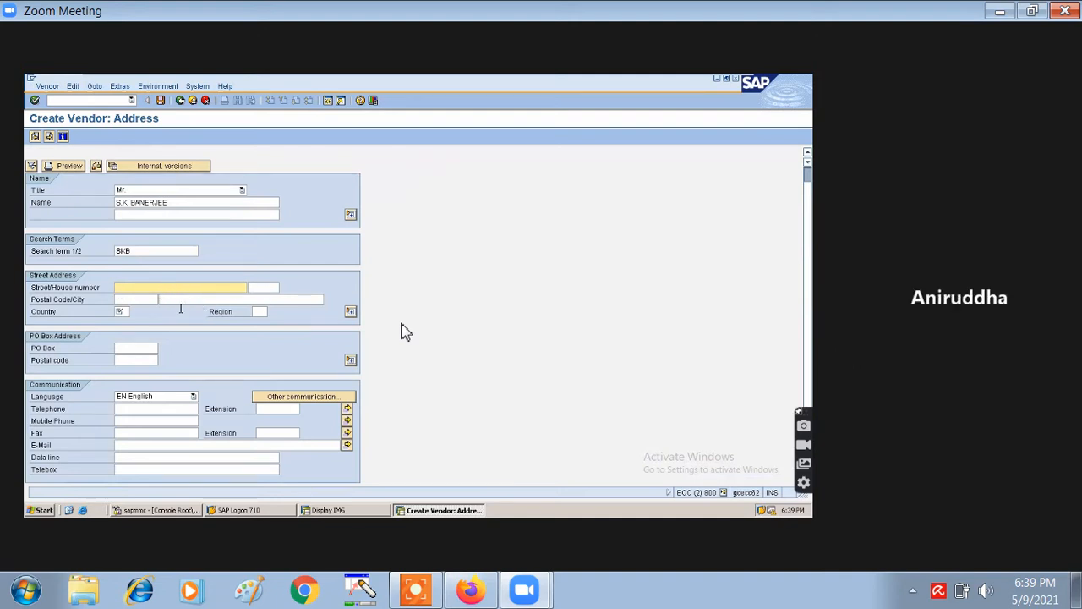
# - Fill in street and house number 12/25 for the vendor
pyautogui.write('12/25')
pyautogui.click(269, 288)
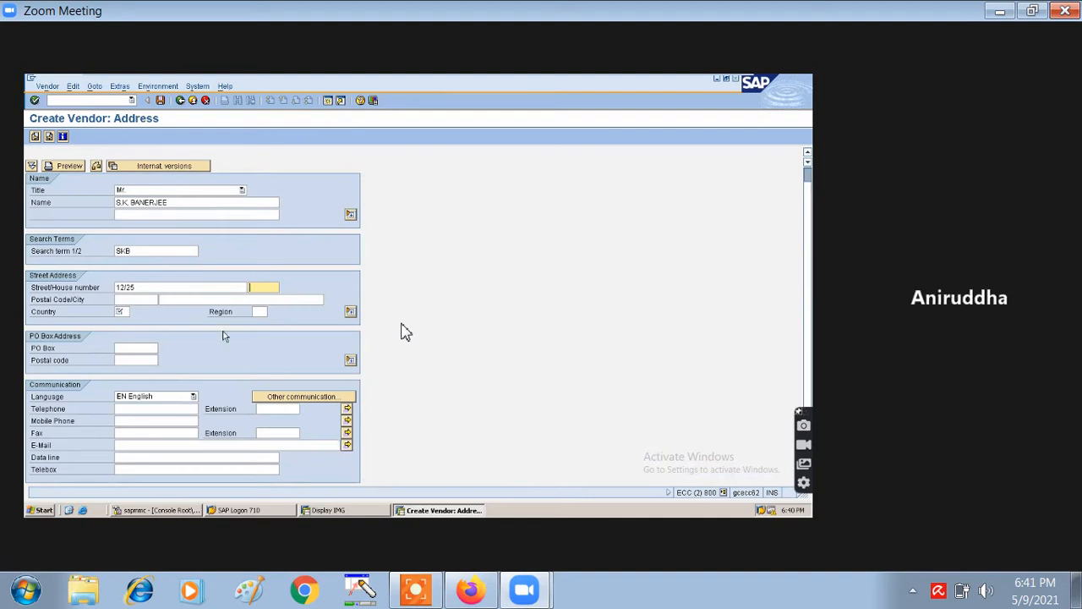
pyautogui.click(195, 299)
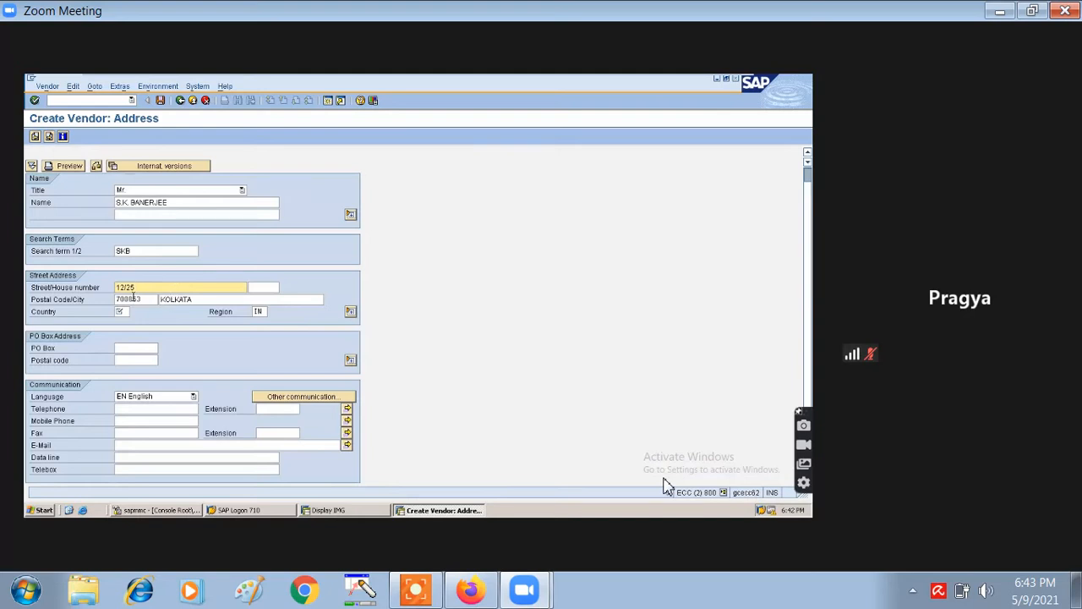
# - Set the vendor's country to IN and validate the address entries
pyautogui.click(173, 408)
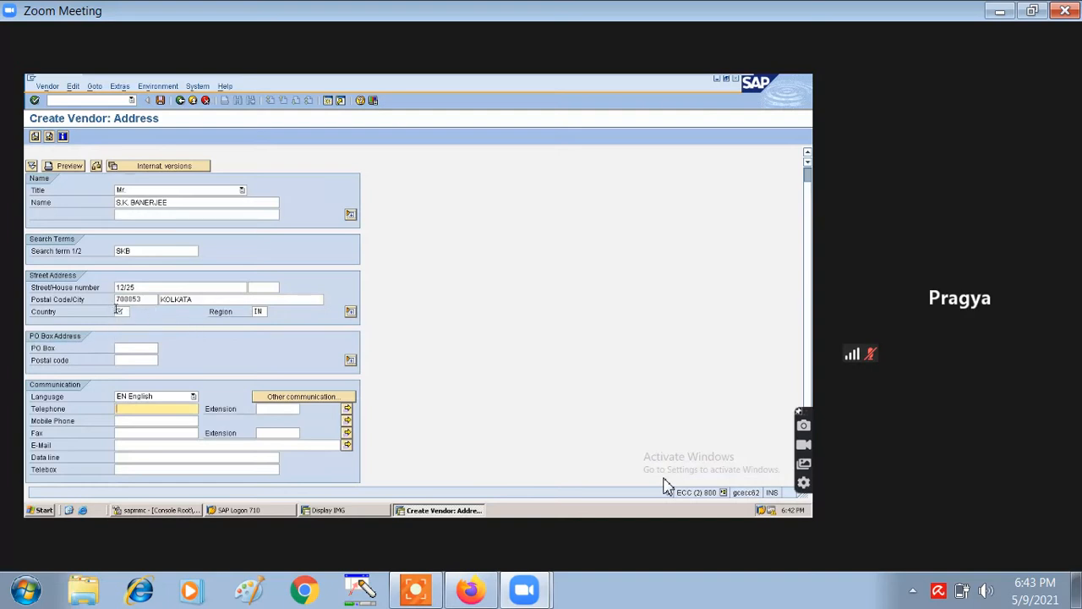
pyautogui.click(119, 312)
pyautogui.write('IN')
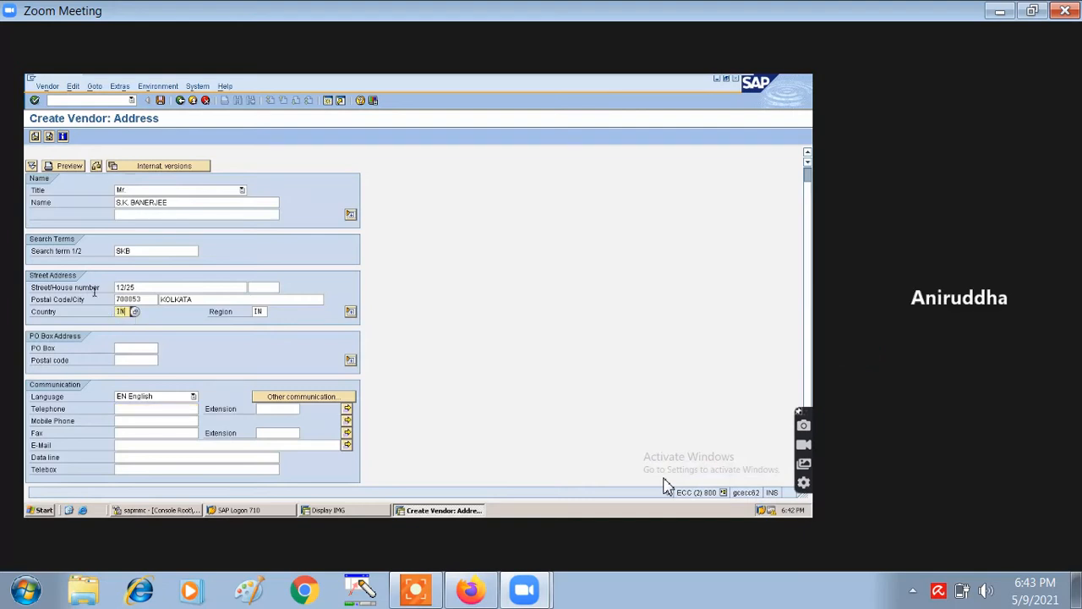
pyautogui.click(255, 312)
pyautogui.click(272, 312)
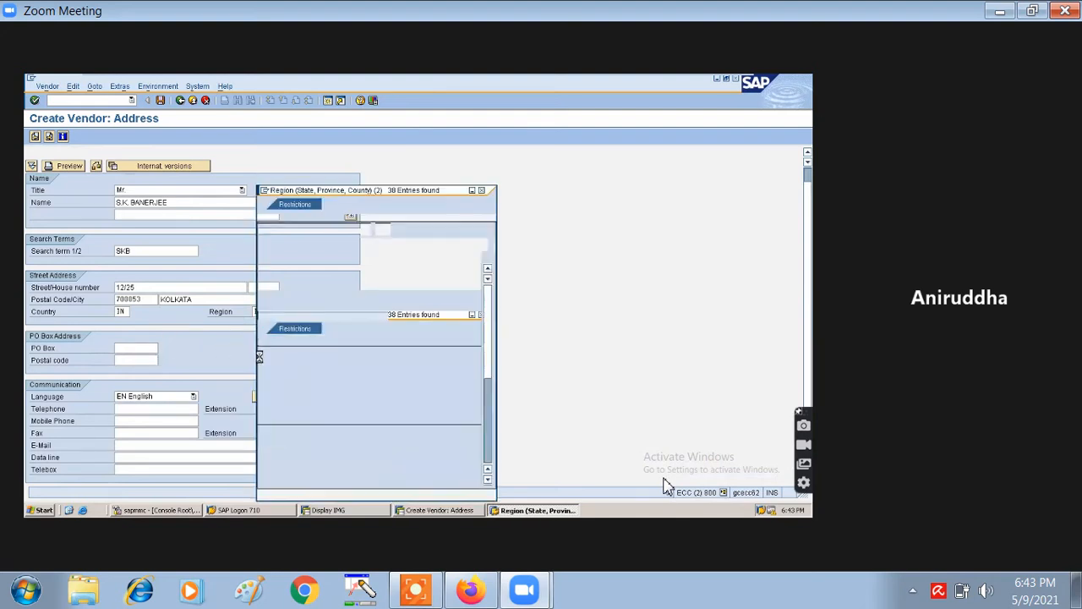
# - Pick region 25, West Bengal, from the Indian region value list
pyautogui.scroll(-2, 312, 353)
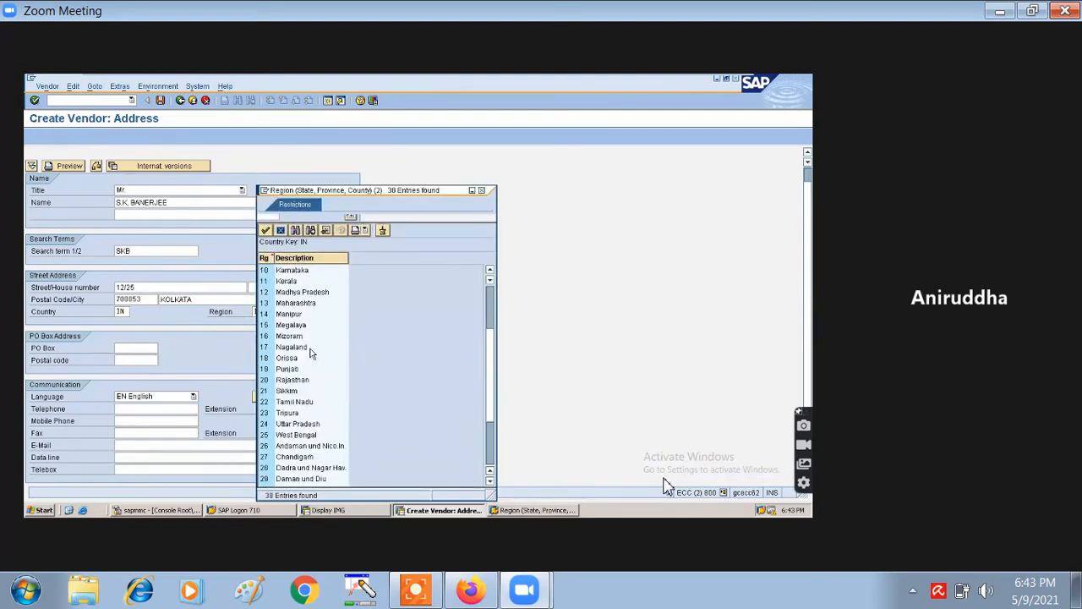
pyautogui.scroll(-2, 317, 372)
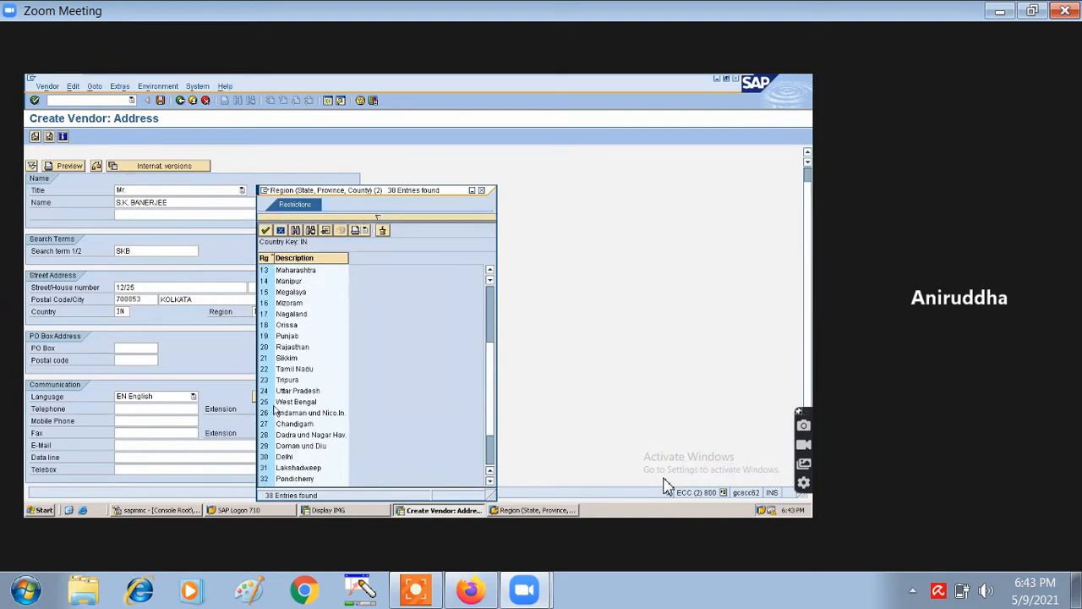
pyautogui.doubleClick(274, 403)
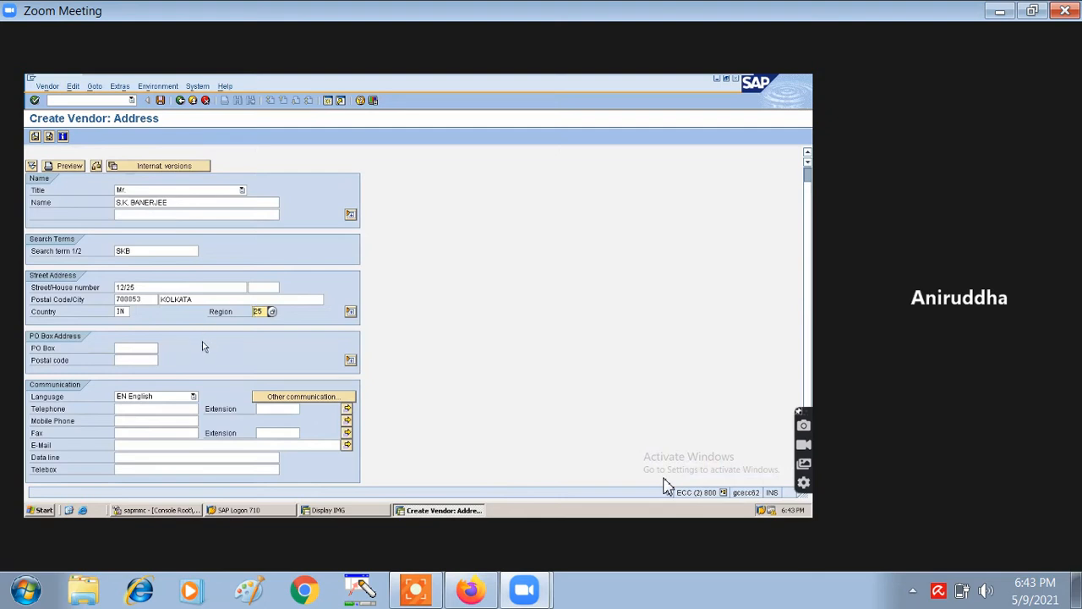
# - Fill the PO box from input history and give it postal code 700853
pyautogui.click(133, 347)
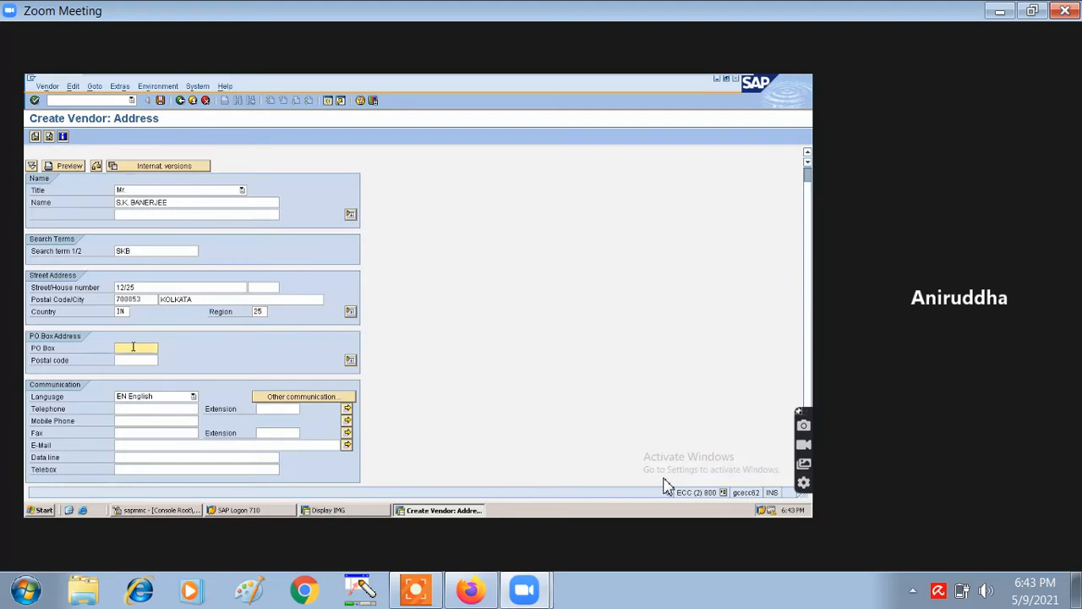
pyautogui.write('SHY')
pyautogui.press('Down')
pyautogui.press('Return')
pyautogui.click(119, 360)
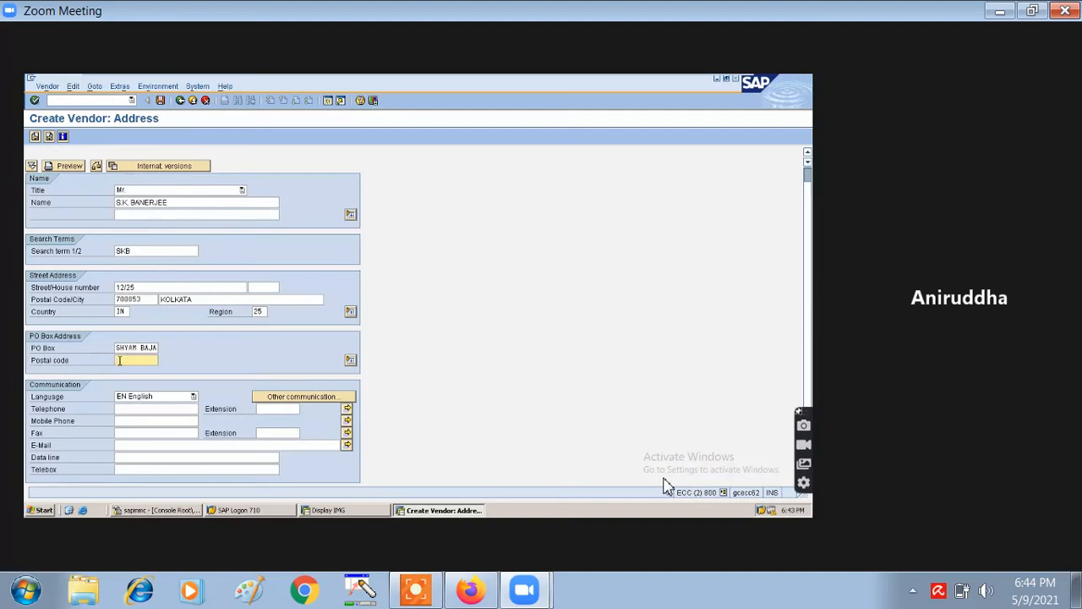
pyautogui.write('700853')
# - Submit the address to reach the accounting information screen for company code IB02
pyautogui.click(162, 101)
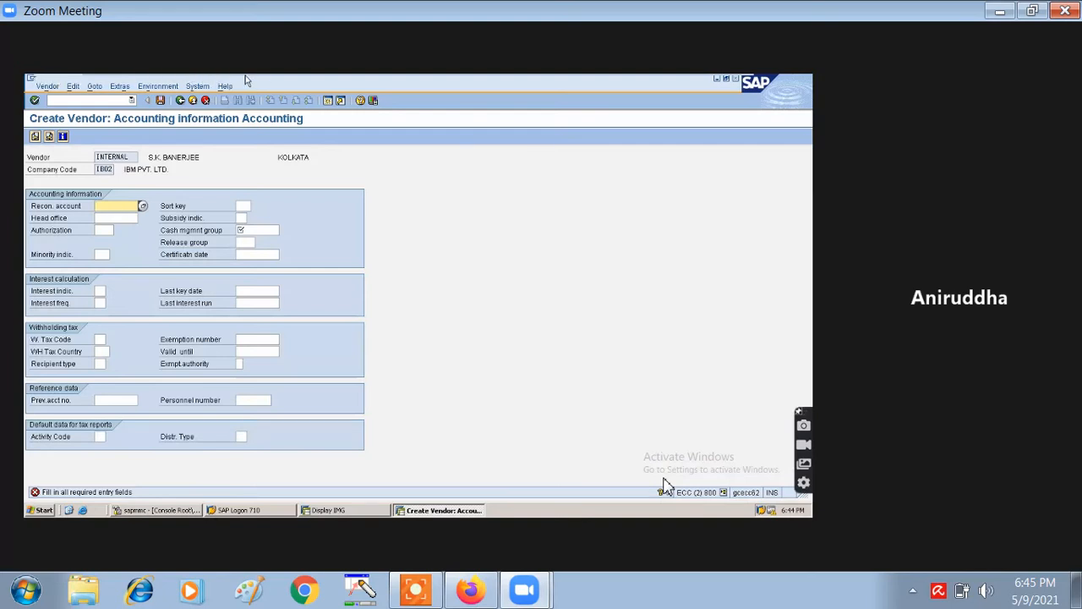
# - Start a second SAP Easy Access session, leaving the Create Vendor accounting screen for company code I802 open
pyautogui.moveTo(267, 79)
pyautogui.click(327, 101)
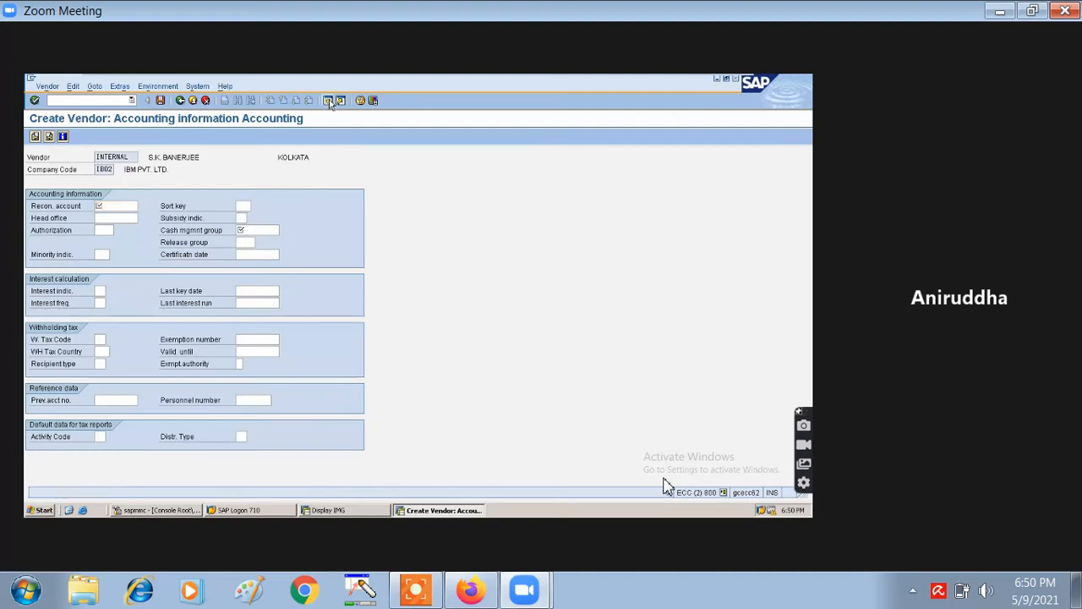
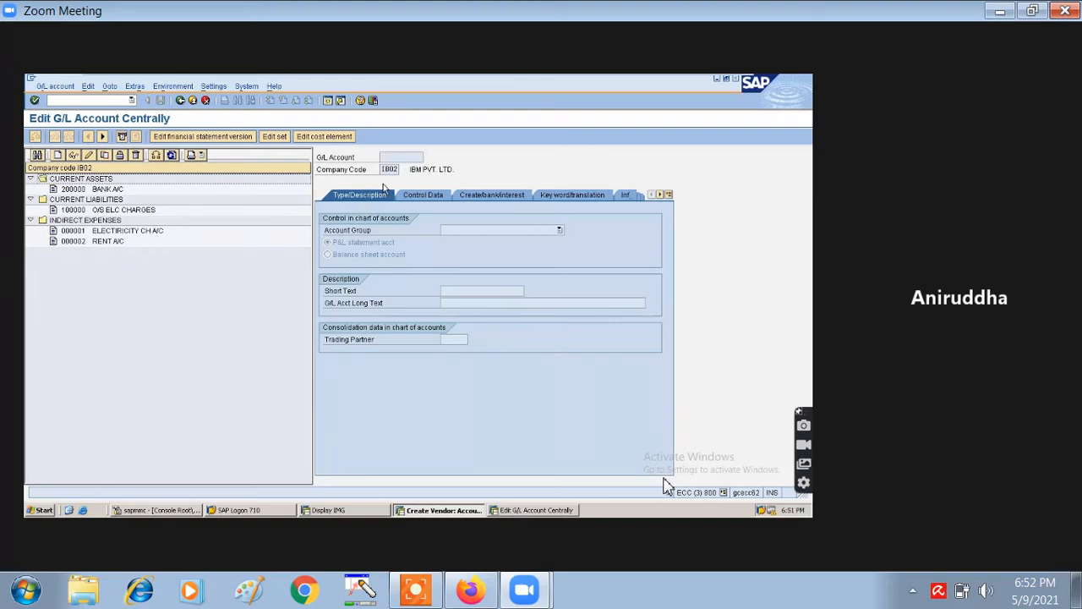
# - Focus the G/L account number field in FS00 for company code IB02
pyautogui.click(391, 159)
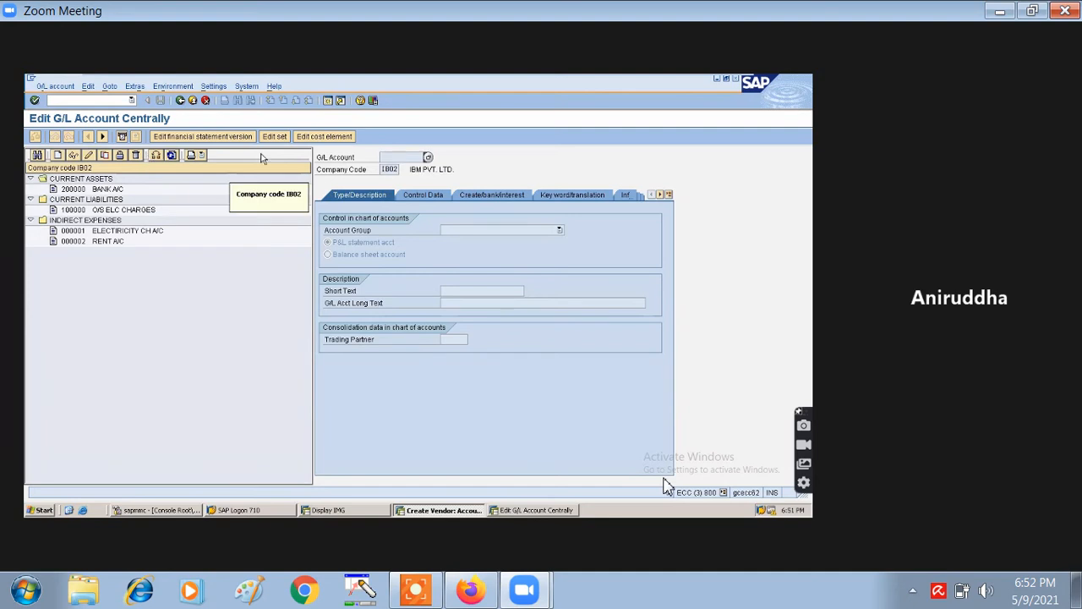
# - Create G/L account 100001 for company code IB02 from the account tree
pyautogui.click(58, 157)
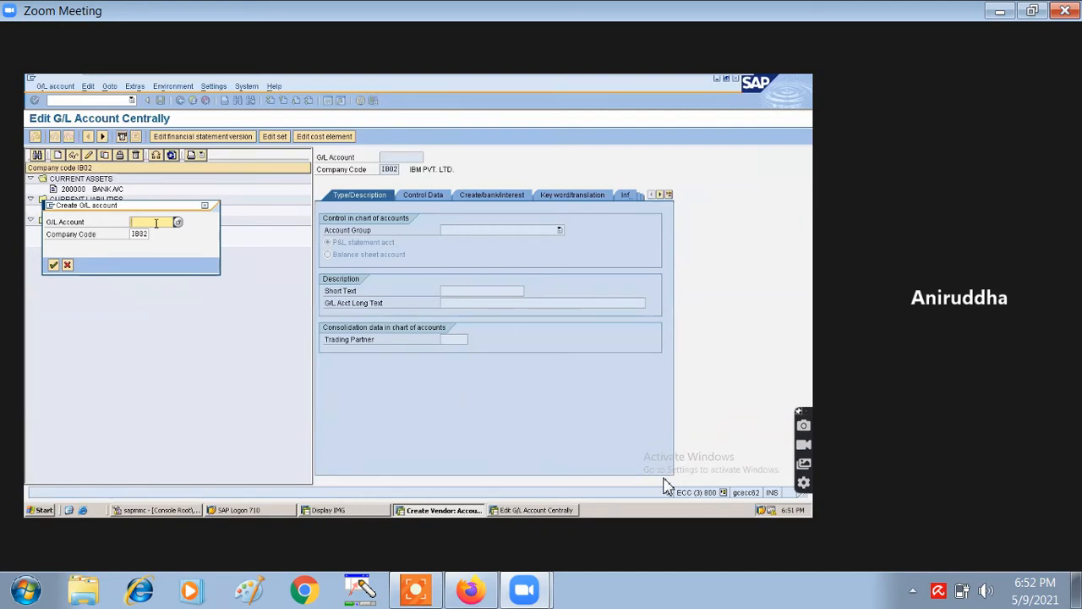
pyautogui.moveTo(127, 205); pyautogui.dragTo(184, 242)
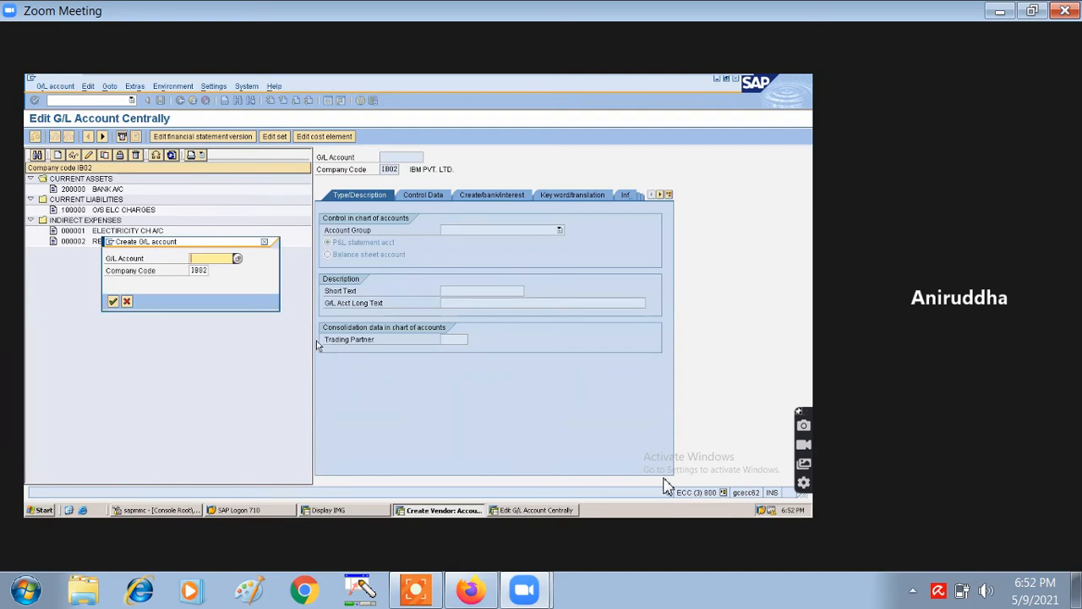
pyautogui.write('100001')
pyautogui.click(113, 302)
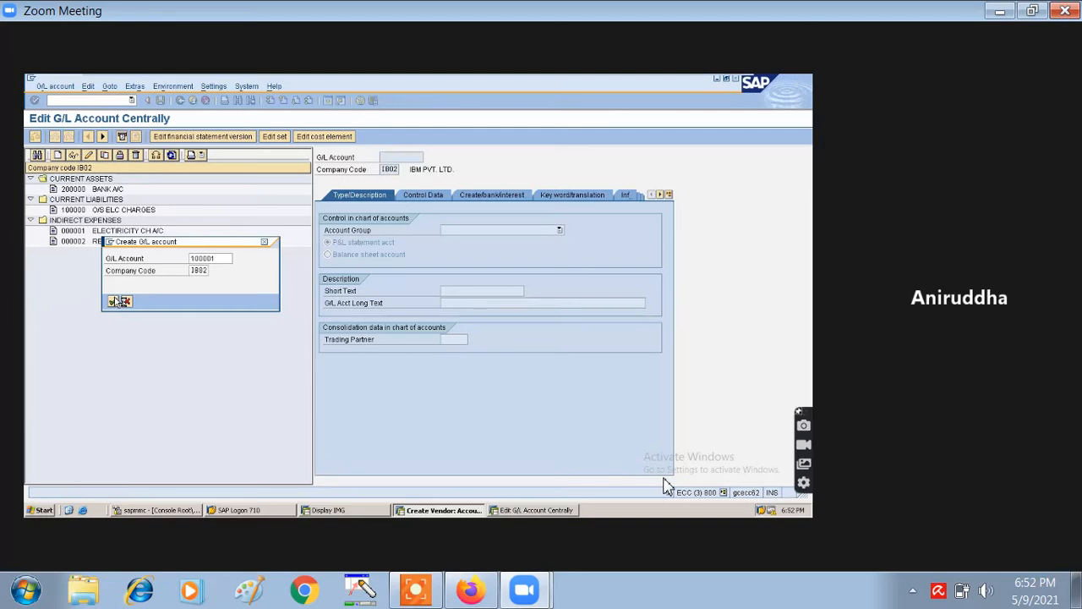
pyautogui.click(115, 301)
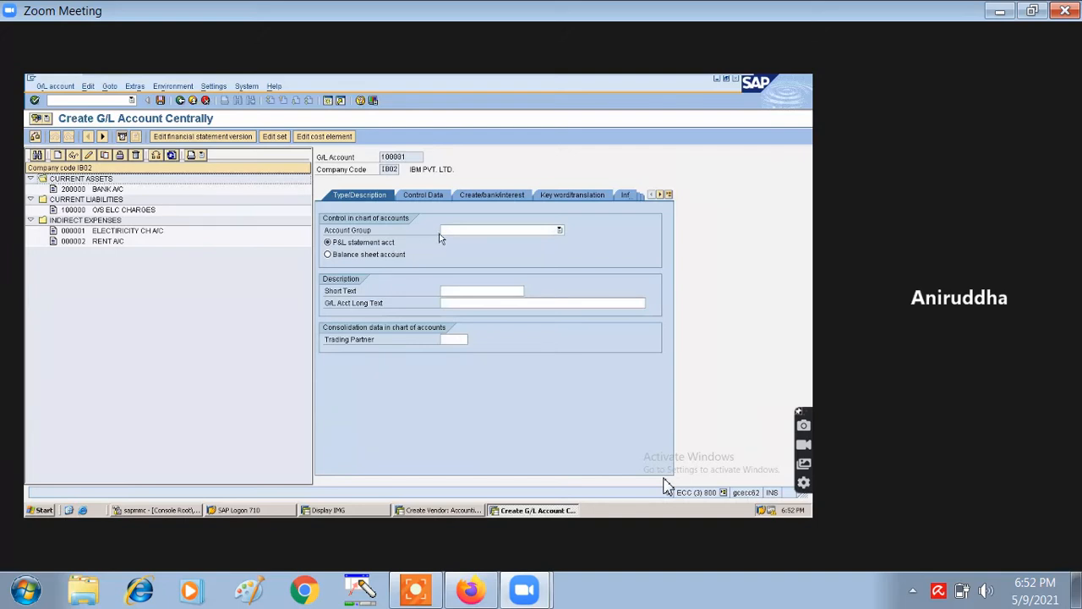
# - Choose account group CL Current Liabilities and mark 100001 as a balance sheet account
pyautogui.click(461, 231)
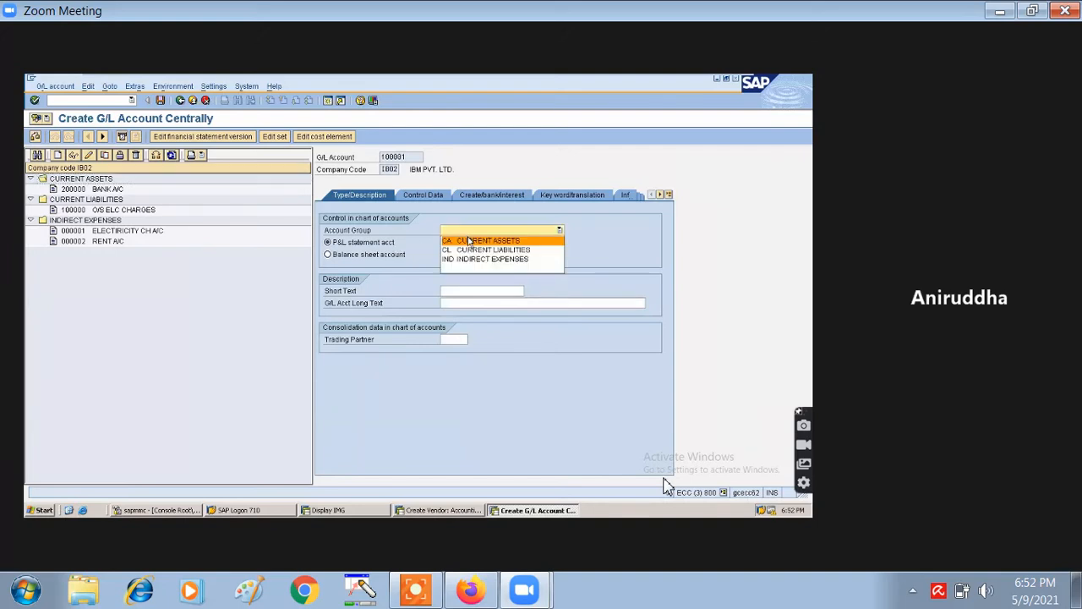
pyautogui.click(469, 250)
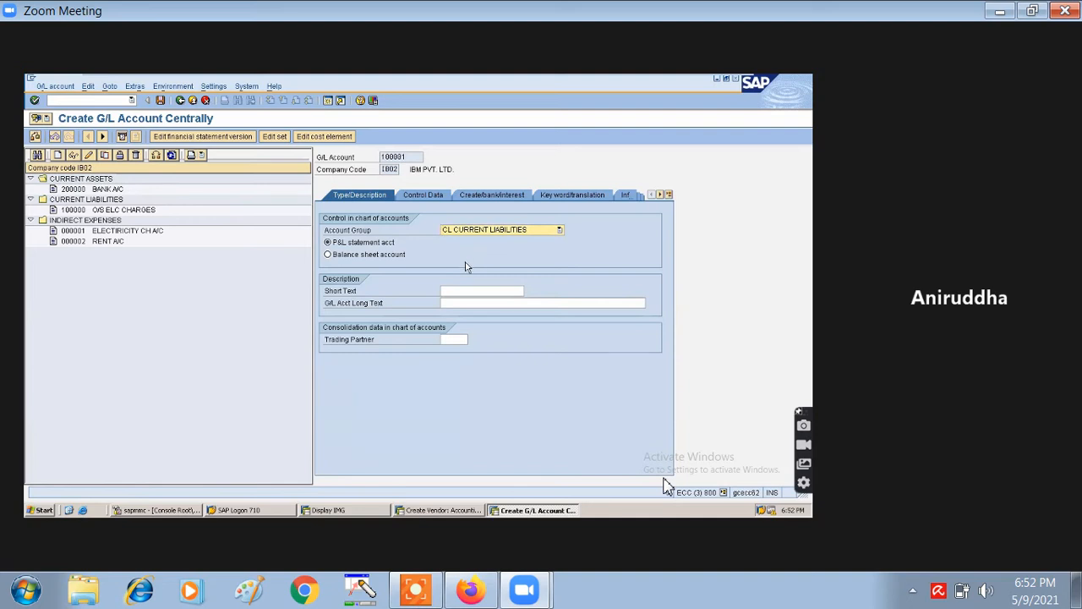
pyautogui.click(441, 290)
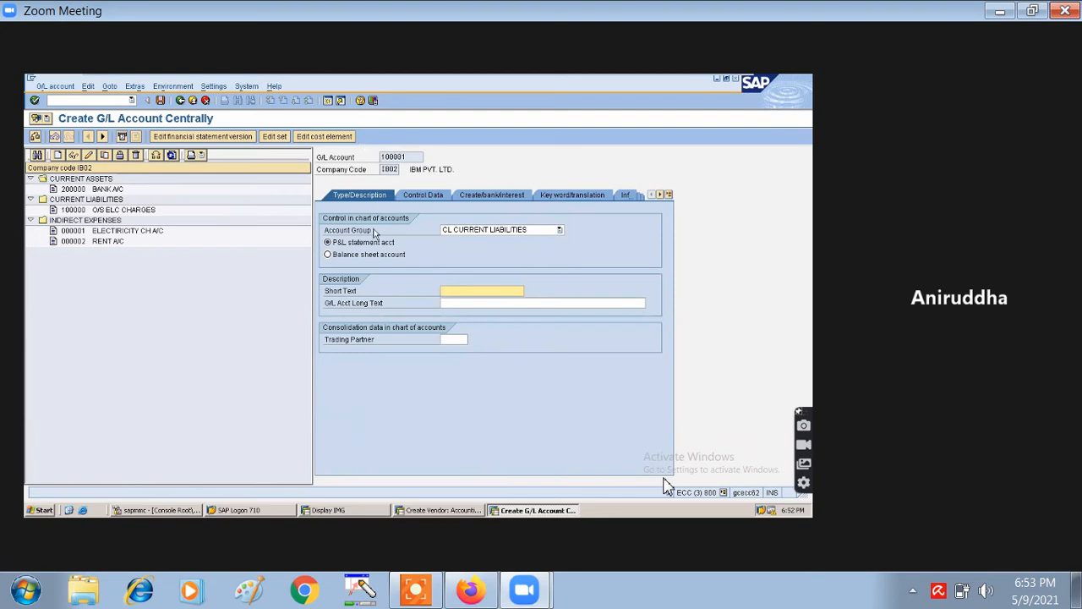
pyautogui.click(328, 254)
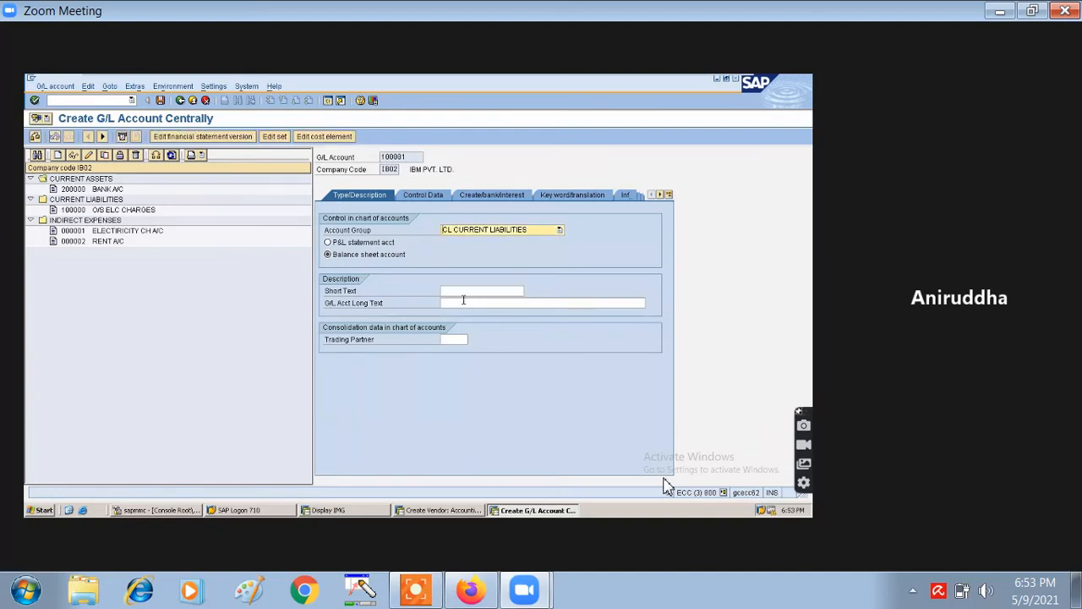
# - Enter short text SUNDRY CREDITORS and long text SUNDRY CREDITORS ACCOUNTS
pyautogui.click(465, 292)
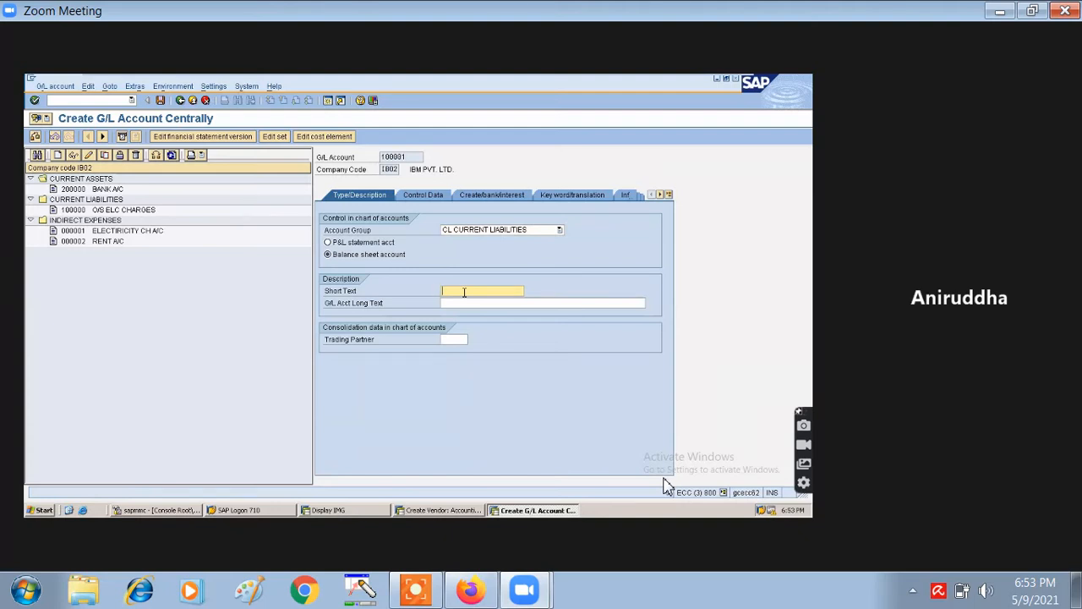
pyautogui.write('SUNDRY CREDITORS')
pyautogui.click(467, 303)
pyautogui.write('SU')
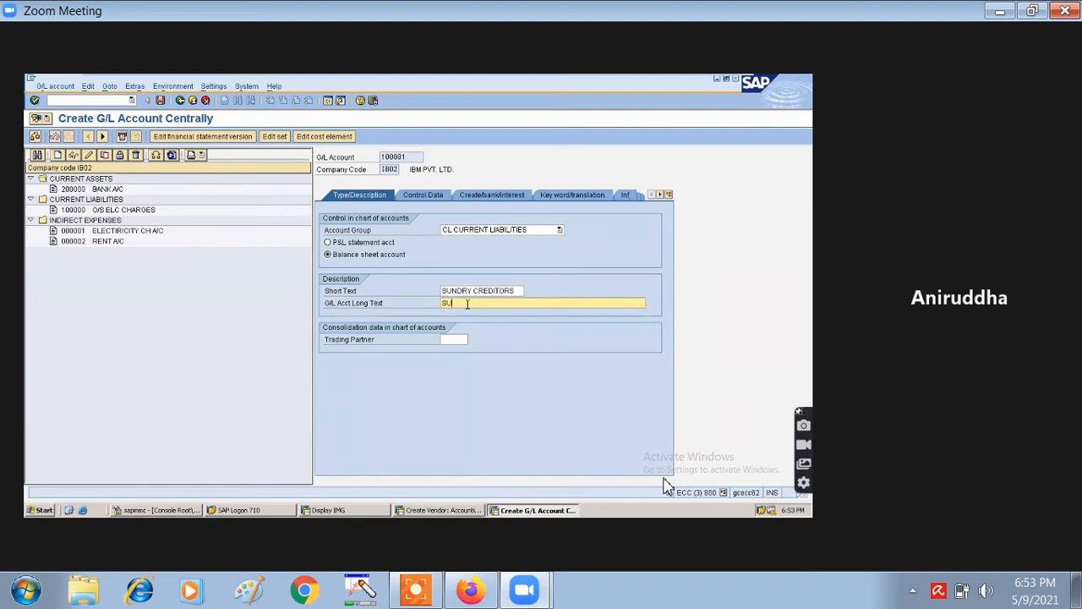
pyautogui.write('NDRY CREDITORS ACCOUNTS')
# - On Control Data, turn on line item display with sort key 001
pyautogui.click(423, 195)
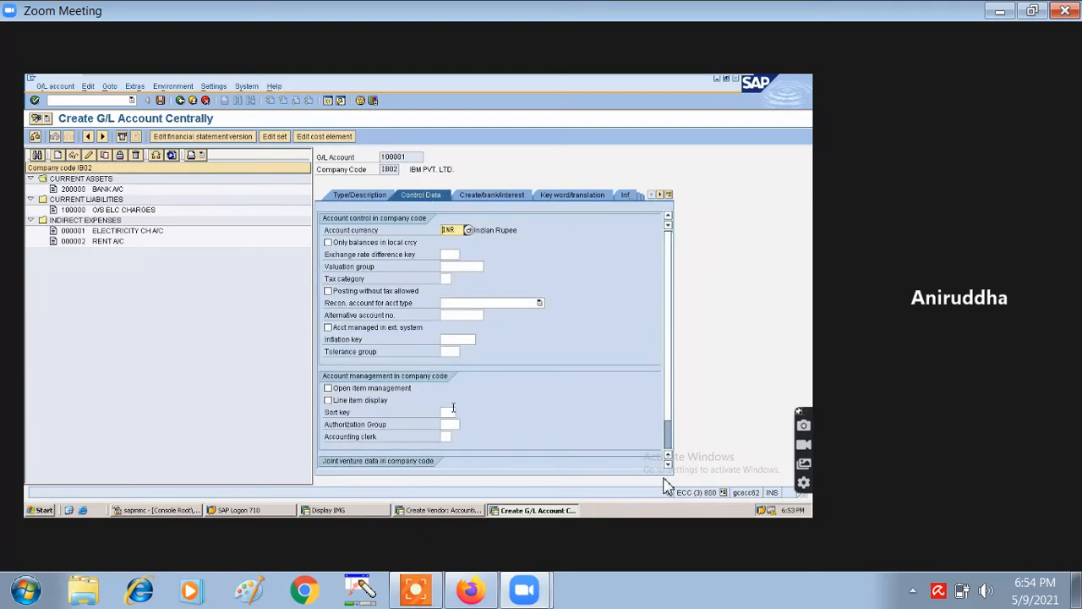
pyautogui.click(329, 400)
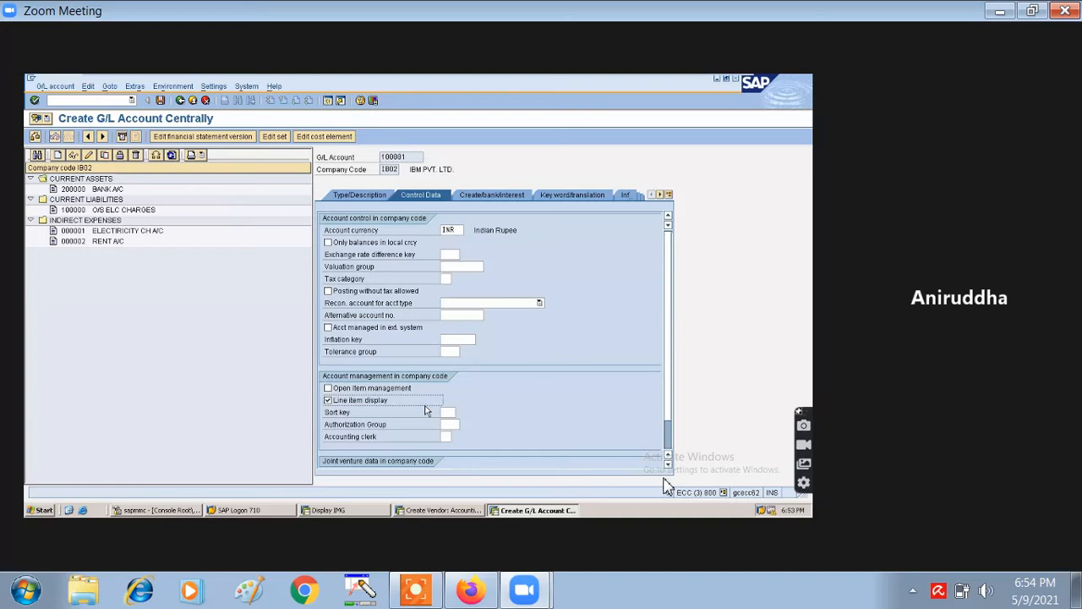
pyautogui.click(443, 413)
pyautogui.write('001')
pyautogui.scroll(-1, 533, 436)
pyautogui.scroll(1, 533, 435)
pyautogui.click(507, 195)
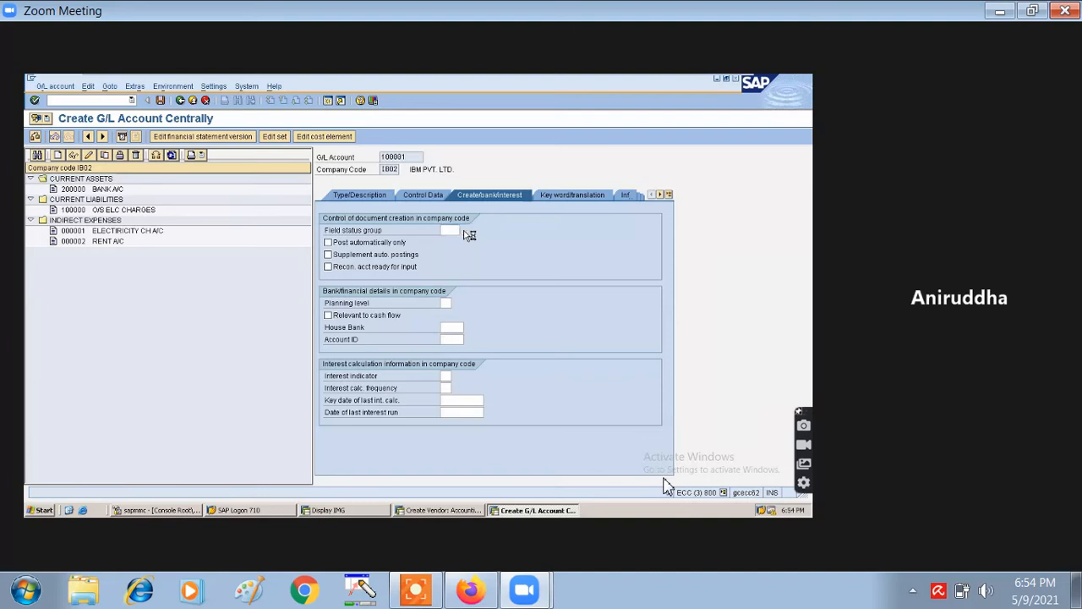
# - Assign field status group G067 (Reconciliation accounts) to account 100001
pyautogui.click(464, 231)
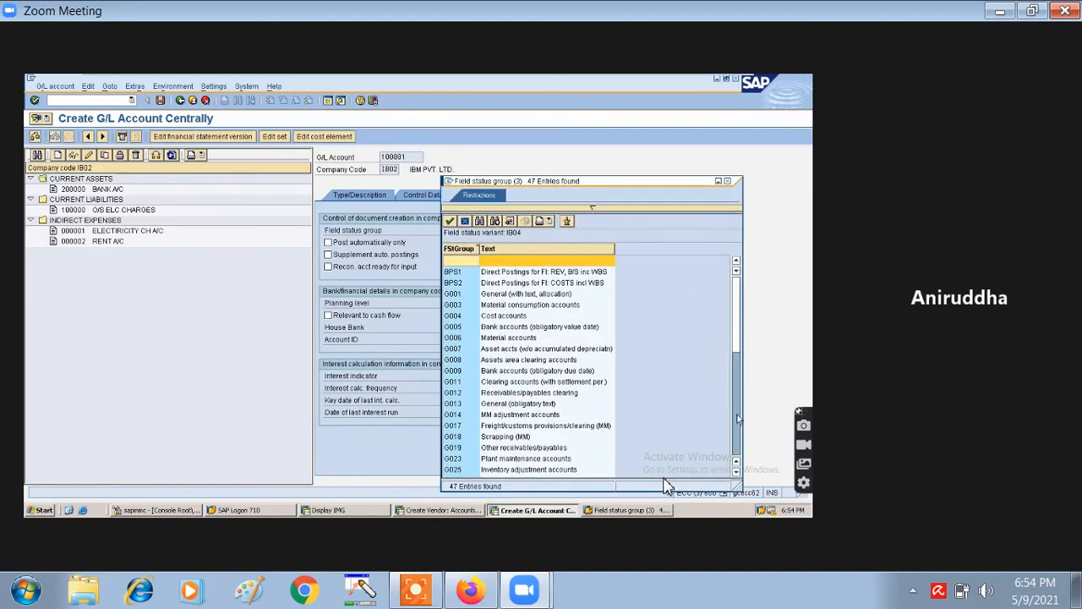
pyautogui.click(736, 471)
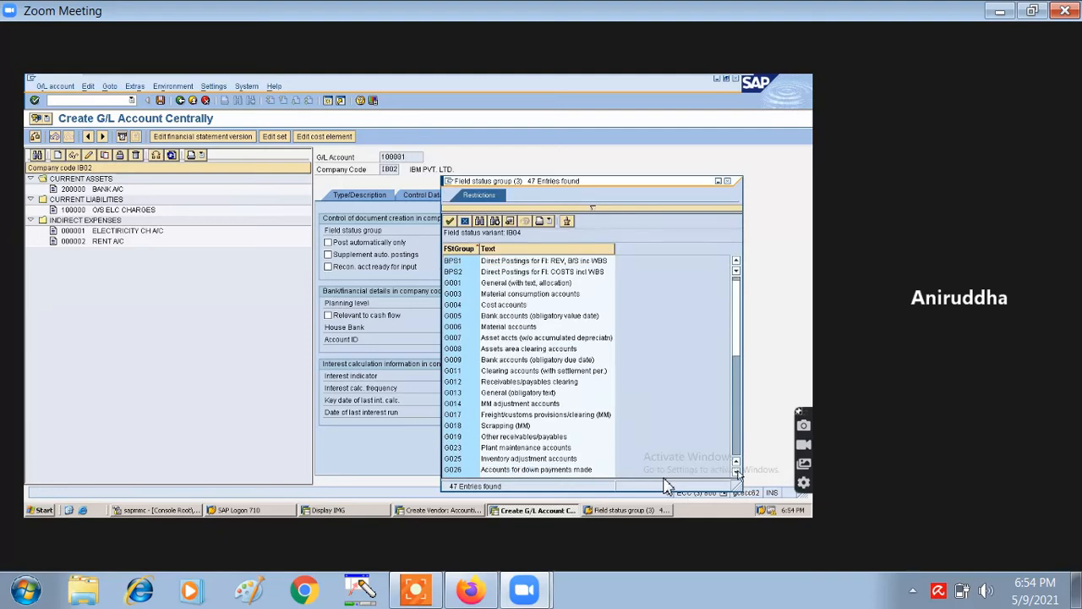
pyautogui.scroll(-7, 736, 471)
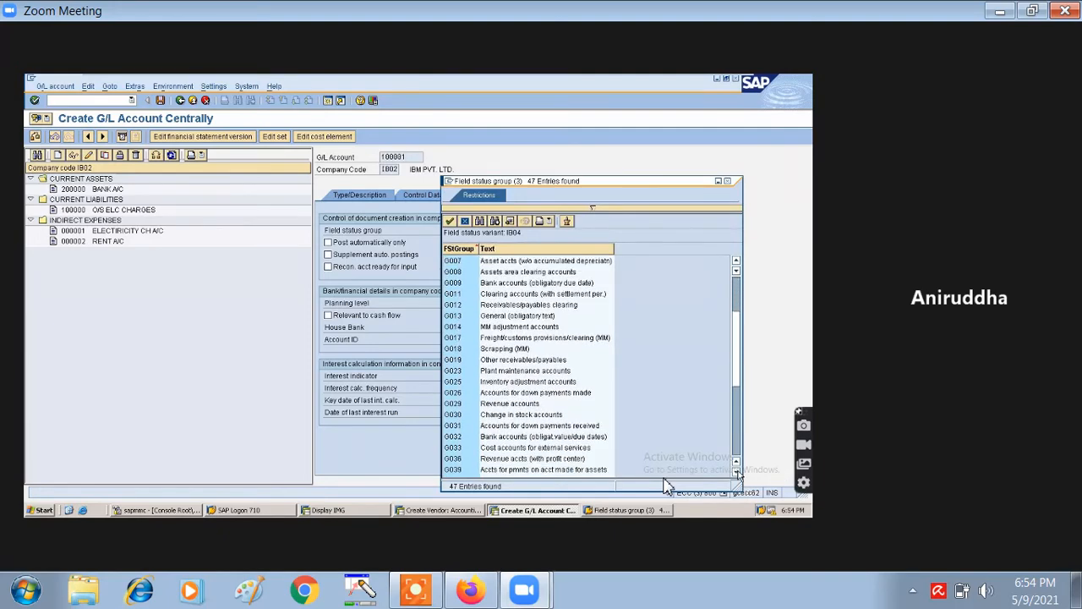
pyautogui.scroll(-7, 737, 471)
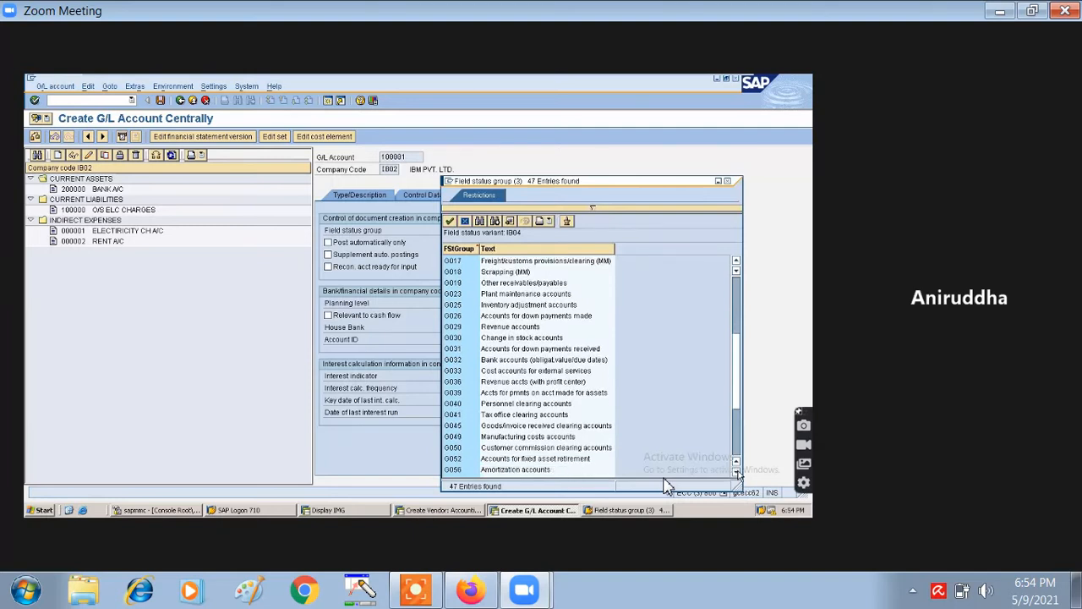
pyautogui.scroll(-4, 737, 471)
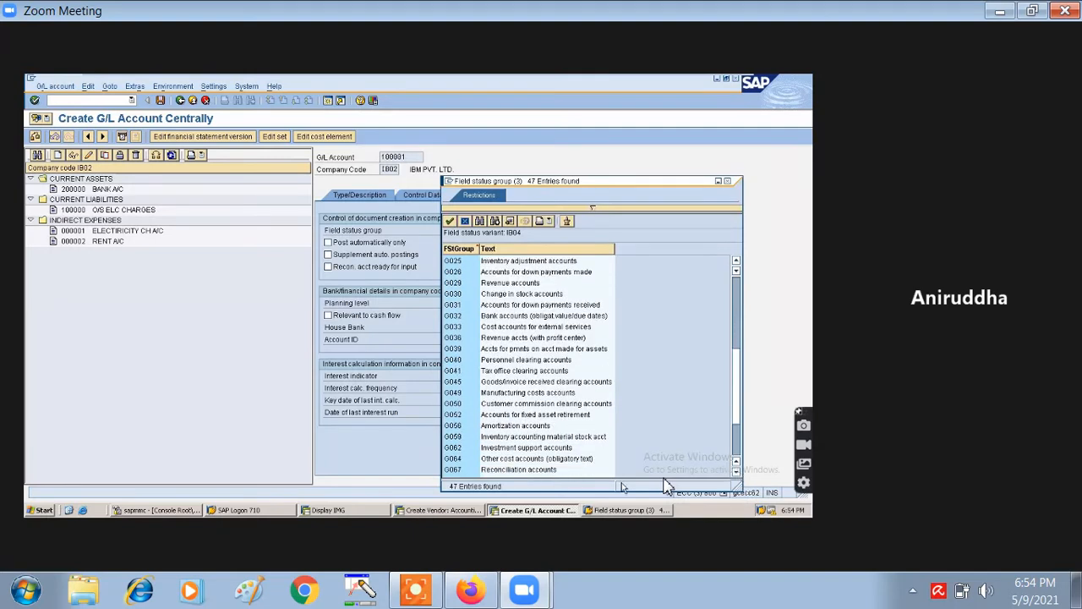
pyautogui.doubleClick(543, 471)
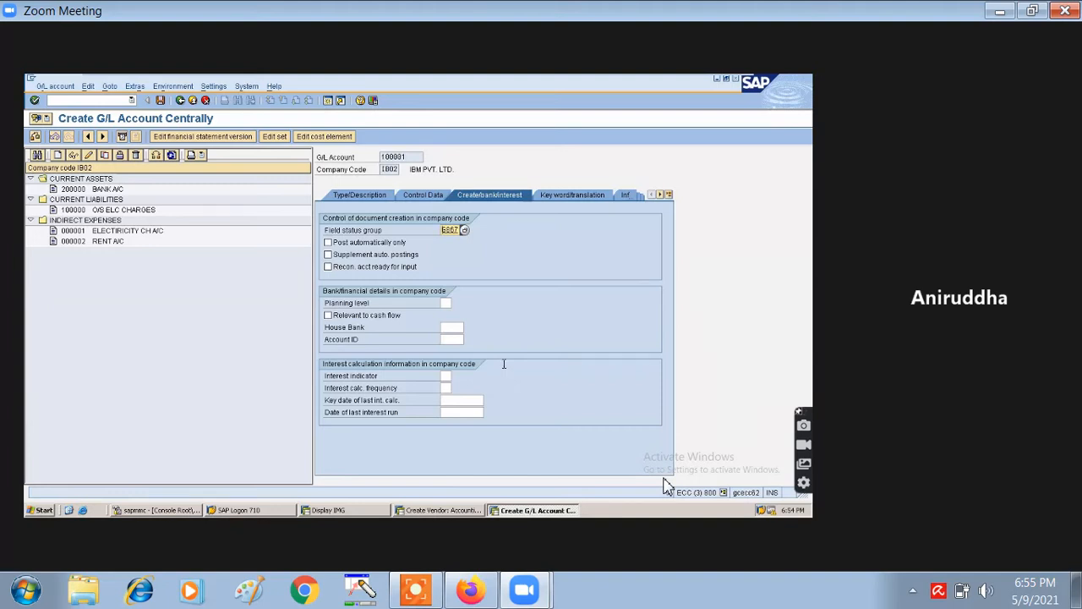
# - Set reconciliation account type K Vendors, save account 100001, and return to the vendor window
pyautogui.click(420, 194)
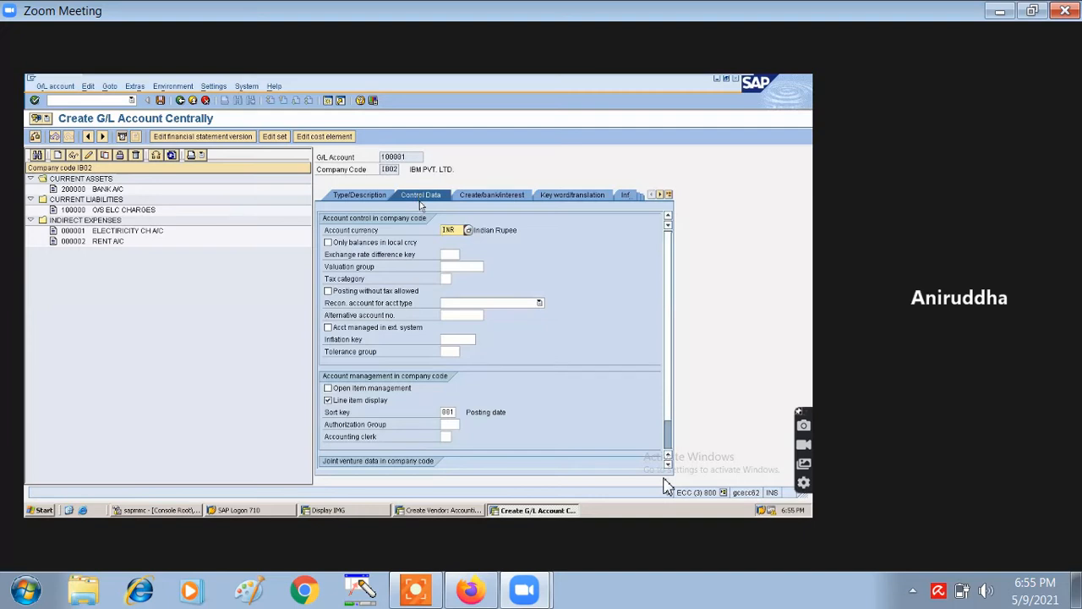
pyautogui.click(465, 306)
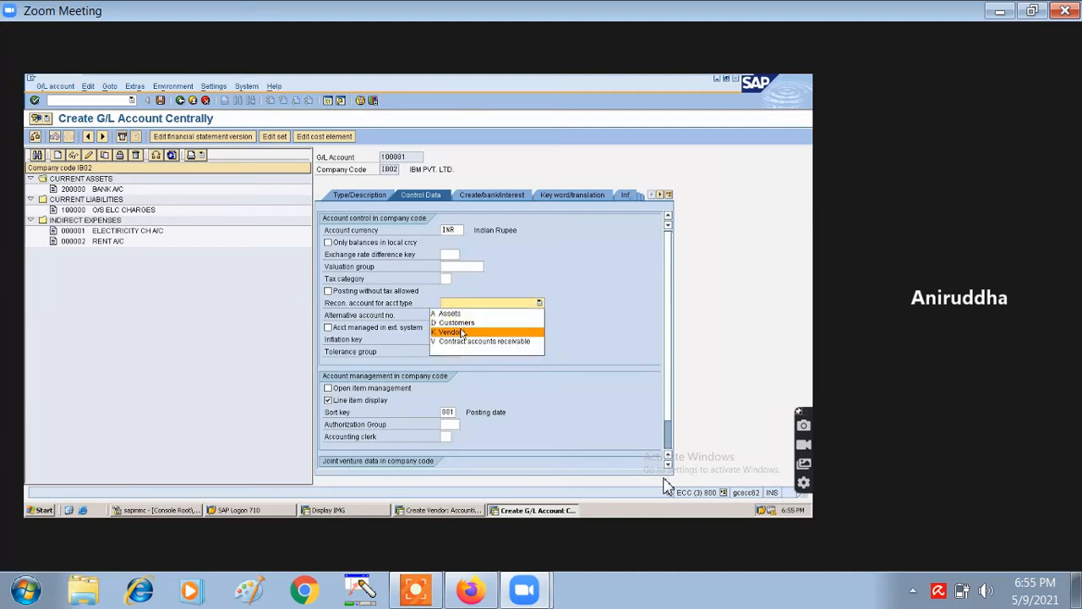
pyautogui.click(462, 333)
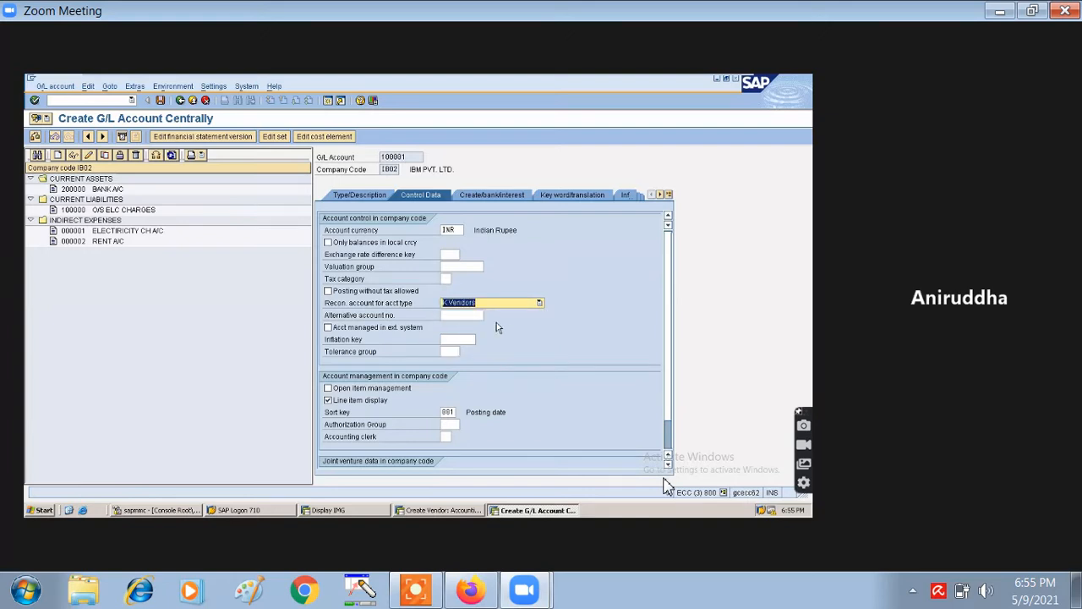
pyautogui.click(159, 103)
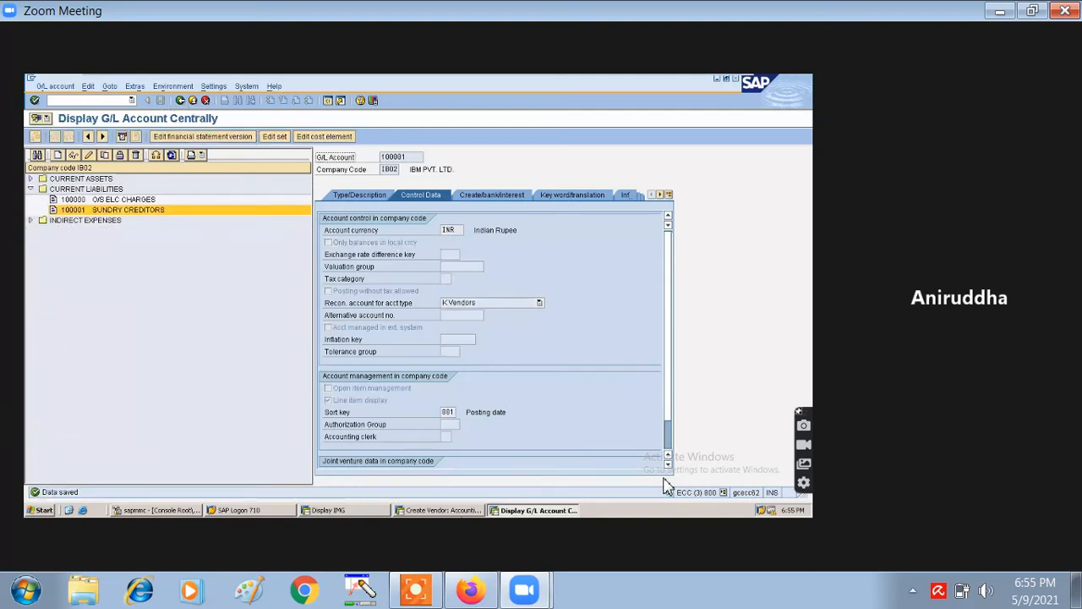
pyautogui.click(456, 511)
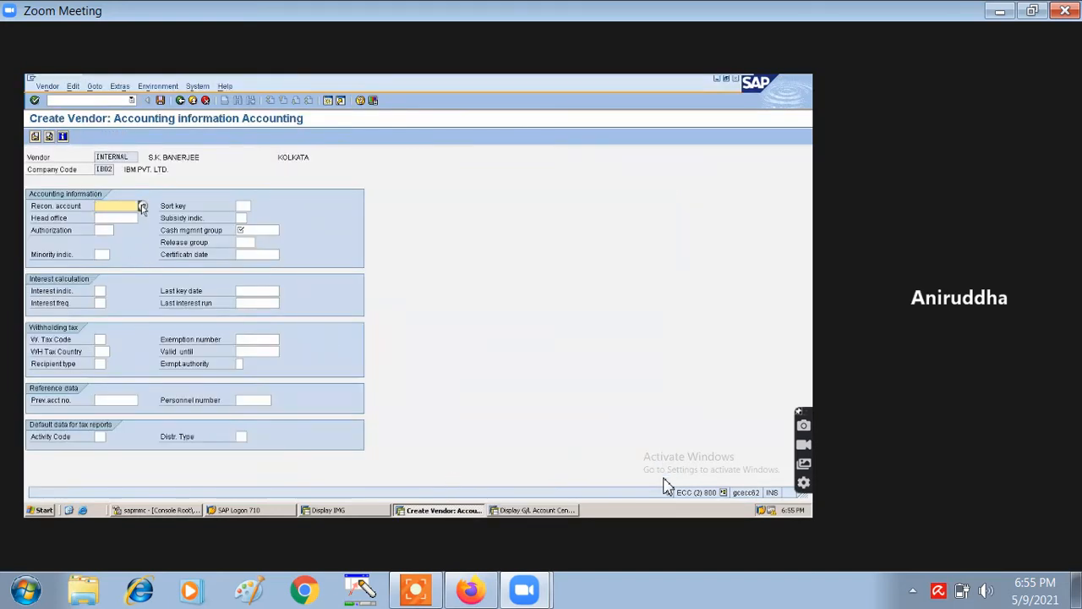
# - Give the vendor reconciliation account 100001 (Sundry Creditors Accounts) and cash management group A1
pyautogui.doubleClick(142, 206)
pyautogui.click(143, 206)
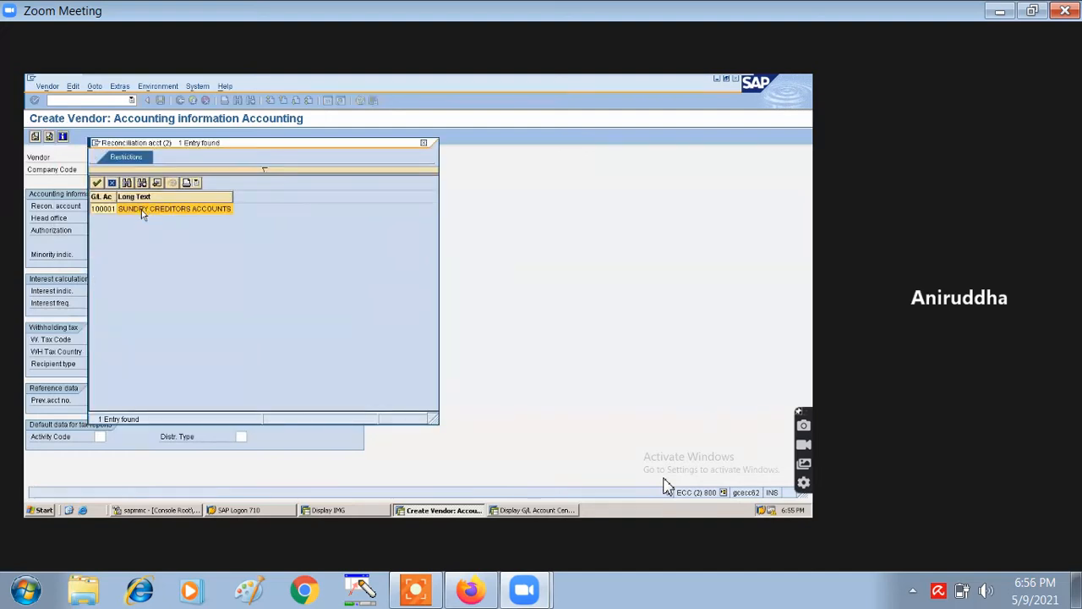
pyautogui.doubleClick(141, 210)
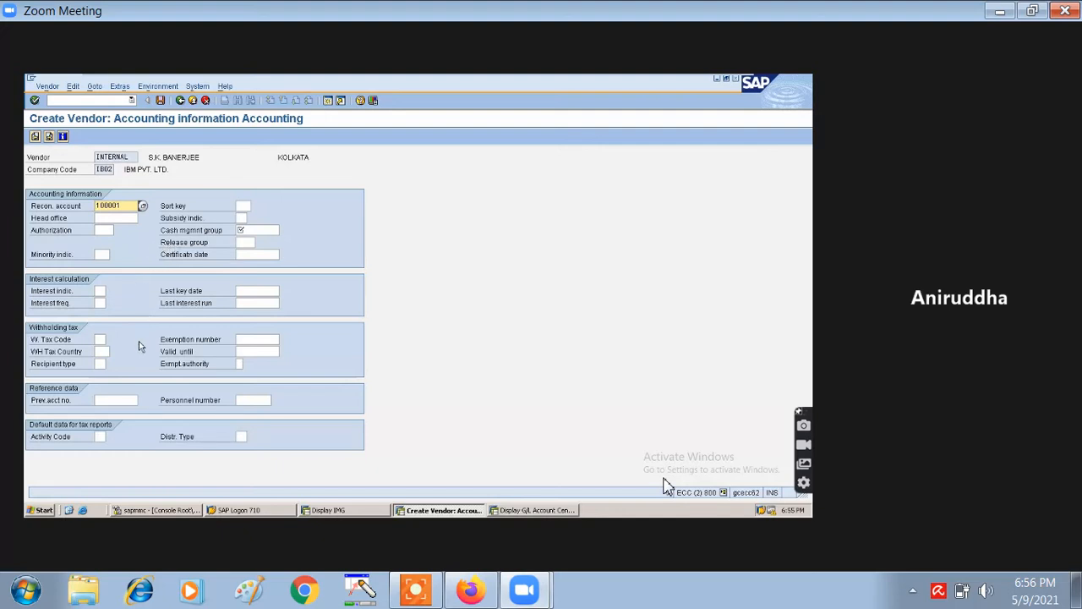
pyautogui.click(254, 229)
pyautogui.write('A')
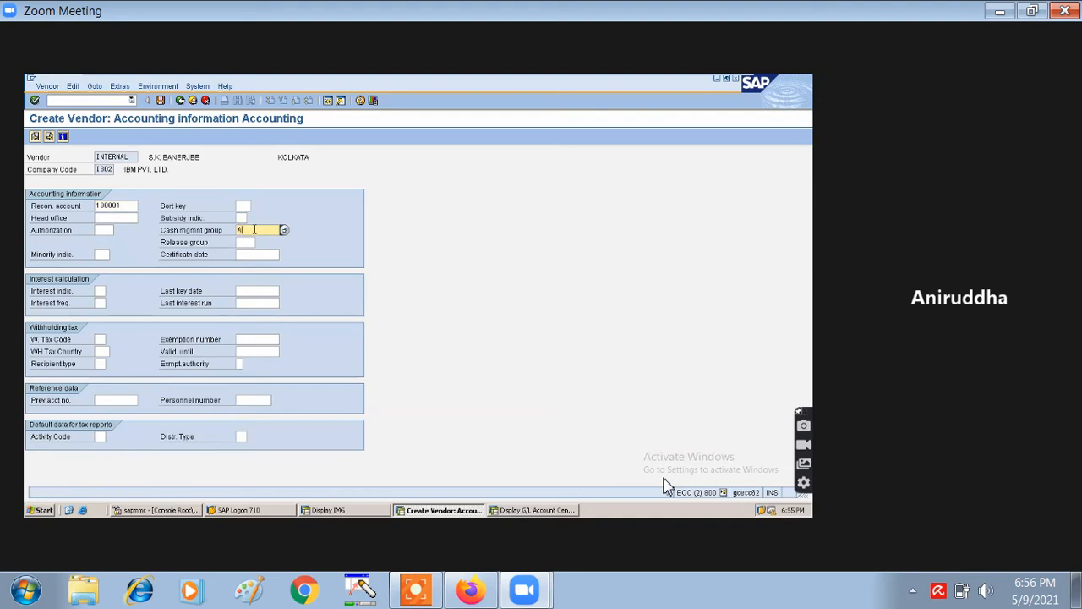
pyautogui.write('1')
# - Try saving the vendor, exit the 'Account 300000 already exists' error, and run FK02
pyautogui.click(161, 100)
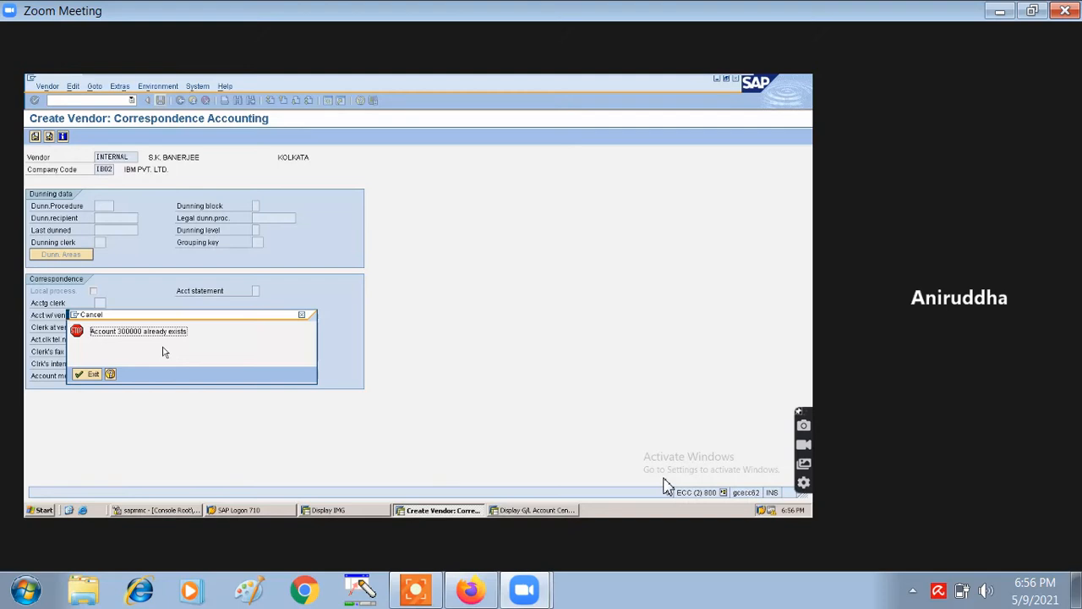
pyautogui.click(88, 374)
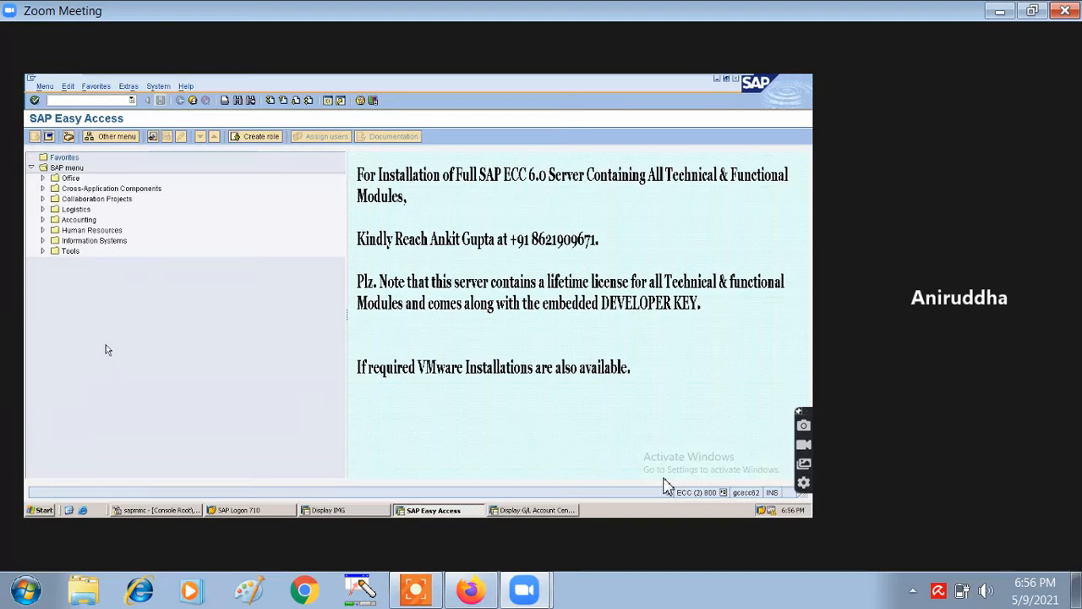
pyautogui.click(91, 99)
pyautogui.write('FK02')
pyautogui.press('Return')
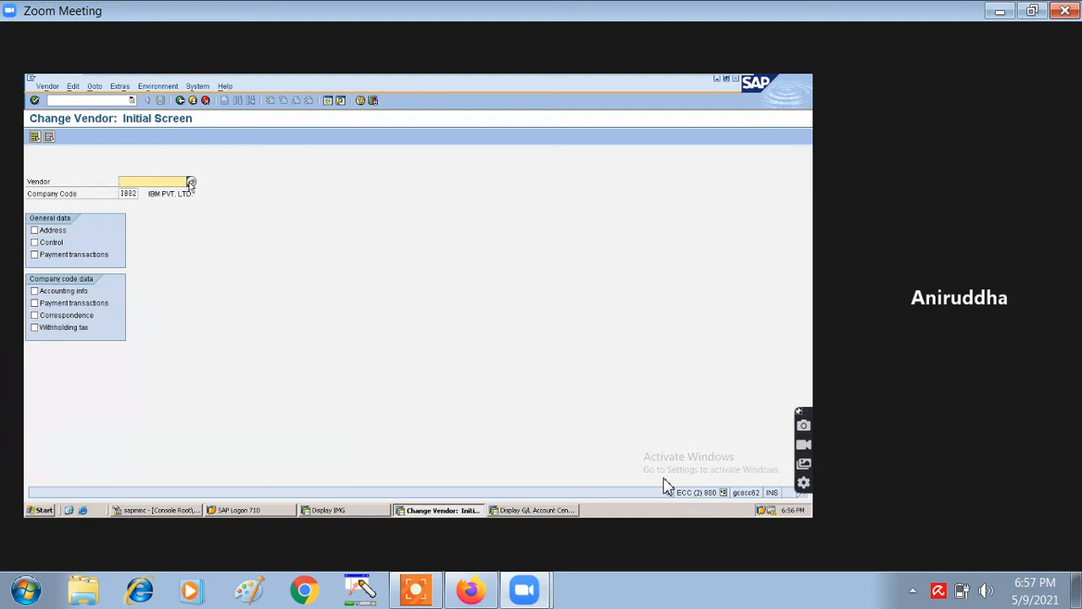
pyautogui.click(192, 182)
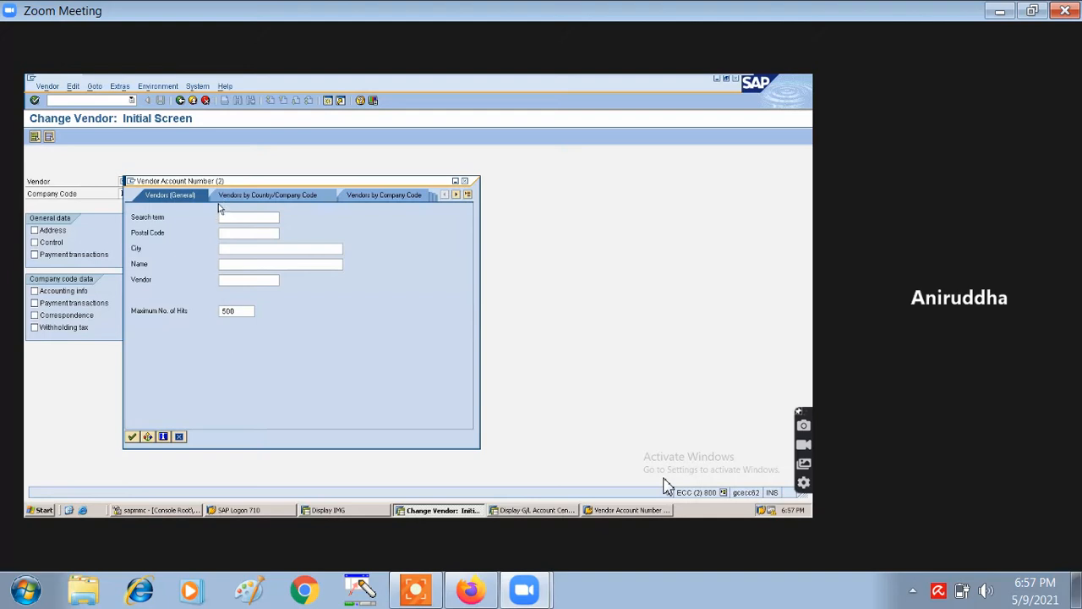
pyautogui.write('BKB')
pyautogui.click(132, 436)
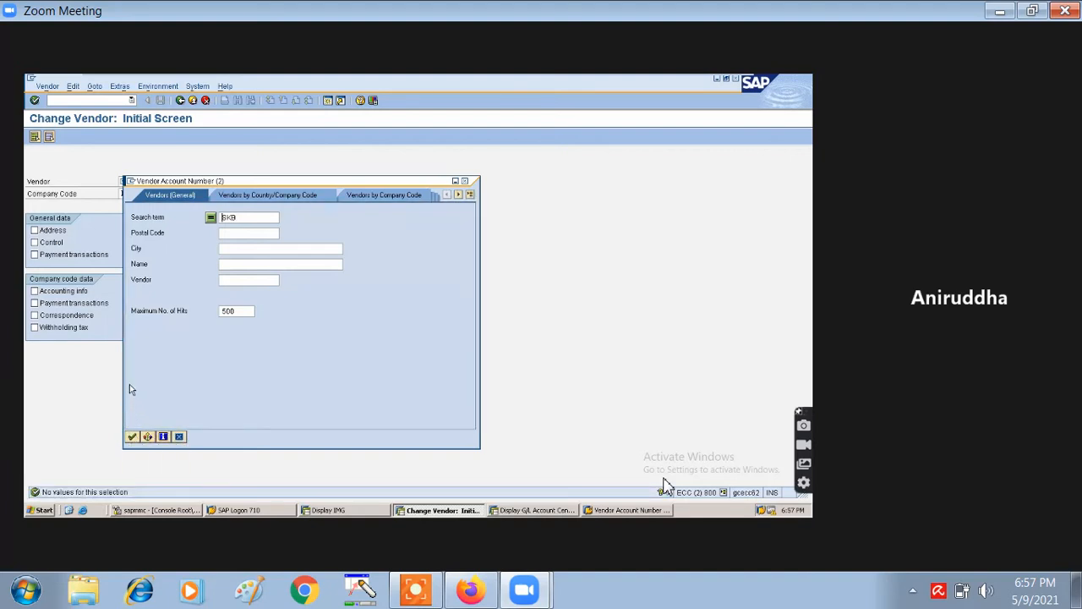
pyautogui.click(236, 220)
pyautogui.click(132, 438)
pyautogui.click(464, 182)
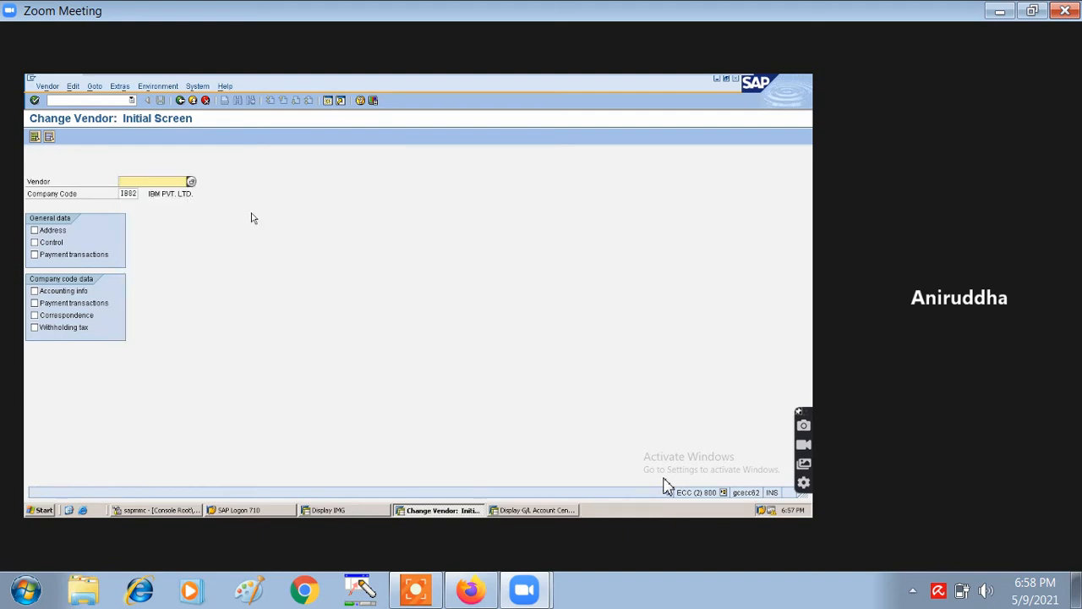
# - Start creating a new vendor with FK01 using account group IB01
pyautogui.click(180, 100)
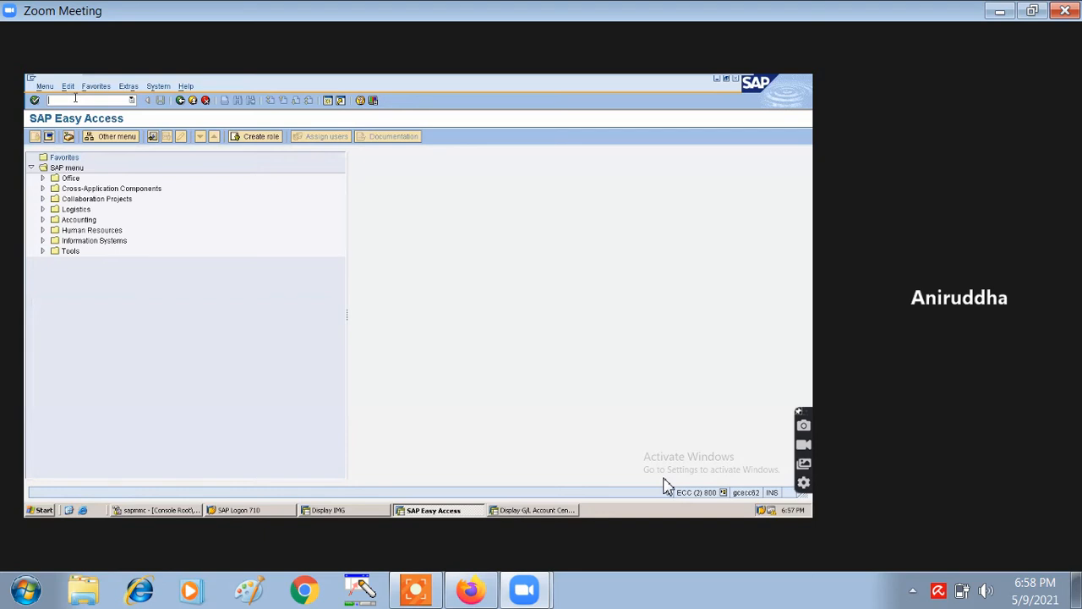
pyautogui.write('FK01')
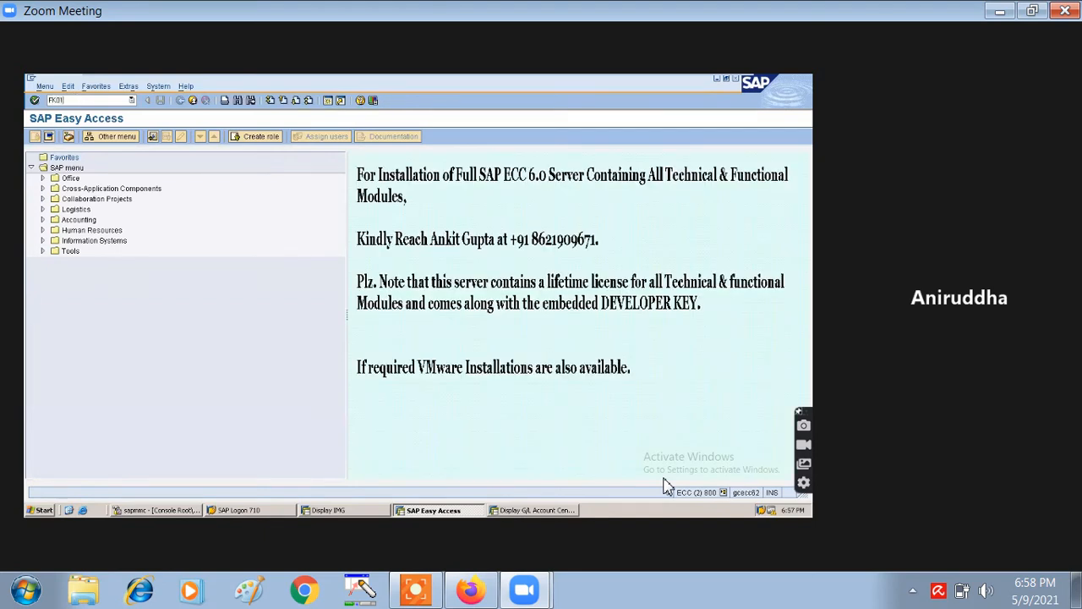
pyautogui.press('Return')
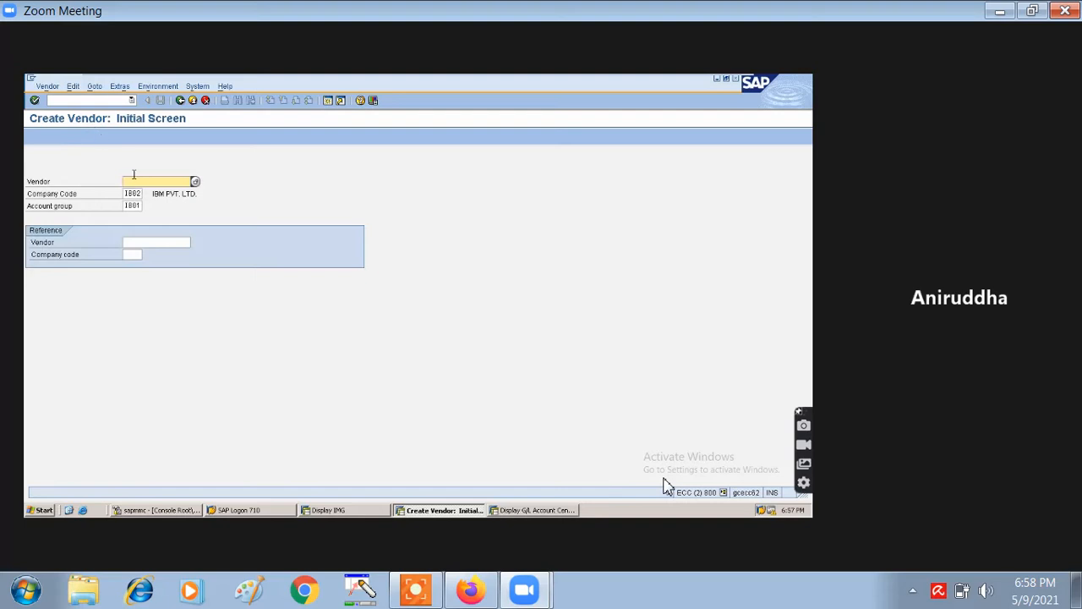
pyautogui.click(138, 205)
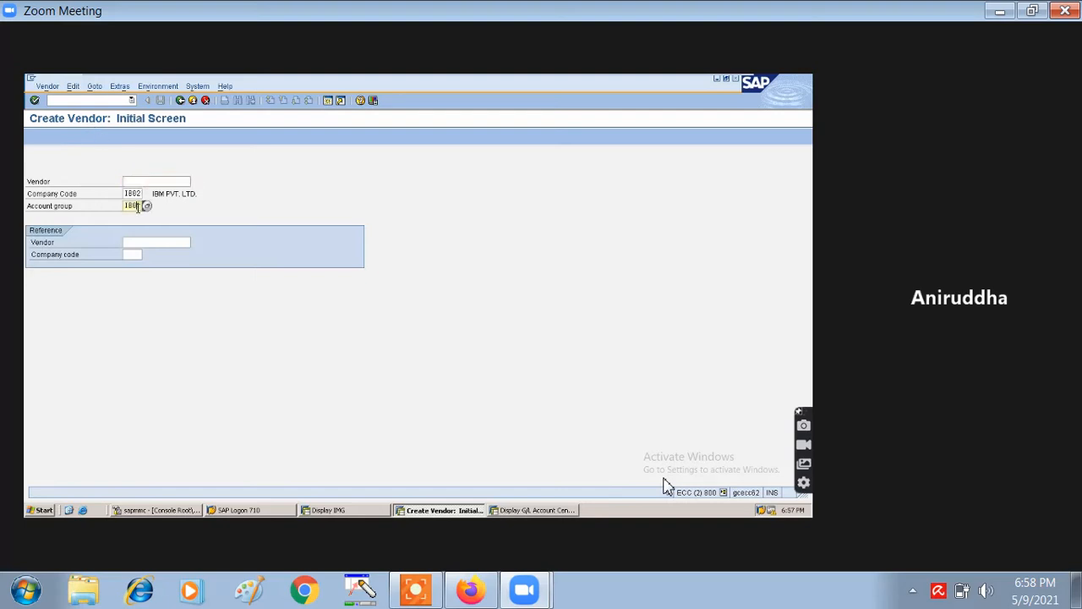
pyautogui.write('IB01')
pyautogui.press('Return')
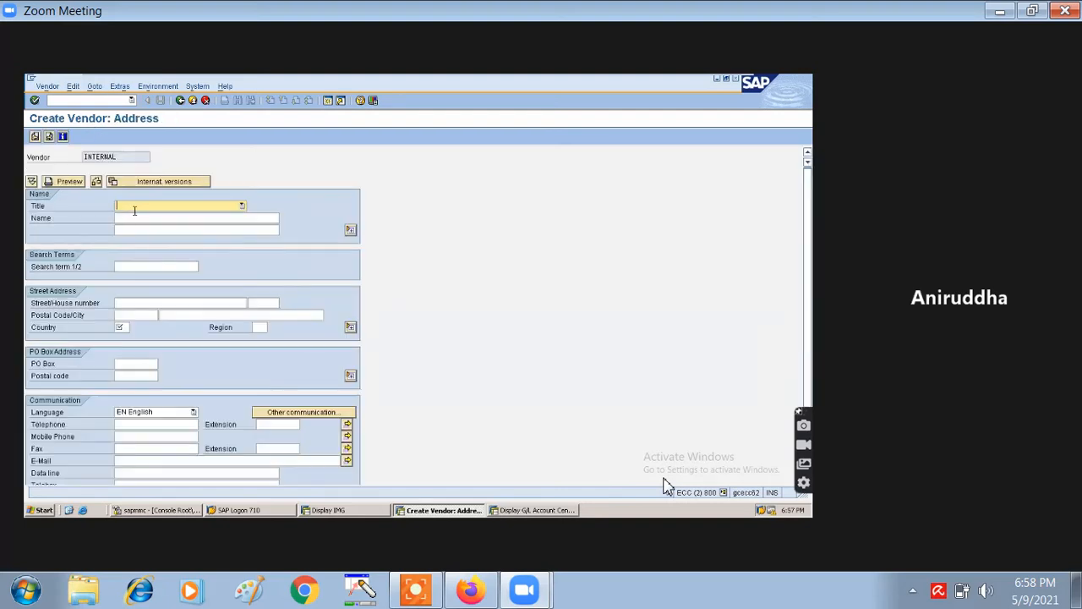
# - Set the title to Dr. and fill the vendor's name from past entries
pyautogui.click(143, 205)
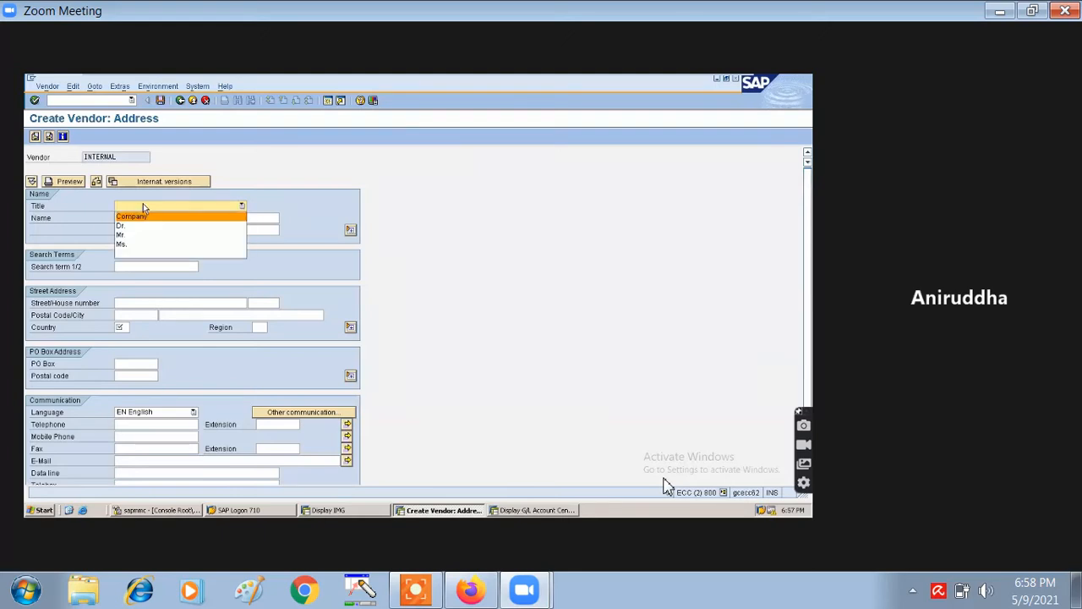
pyautogui.click(134, 224)
pyautogui.click(140, 217)
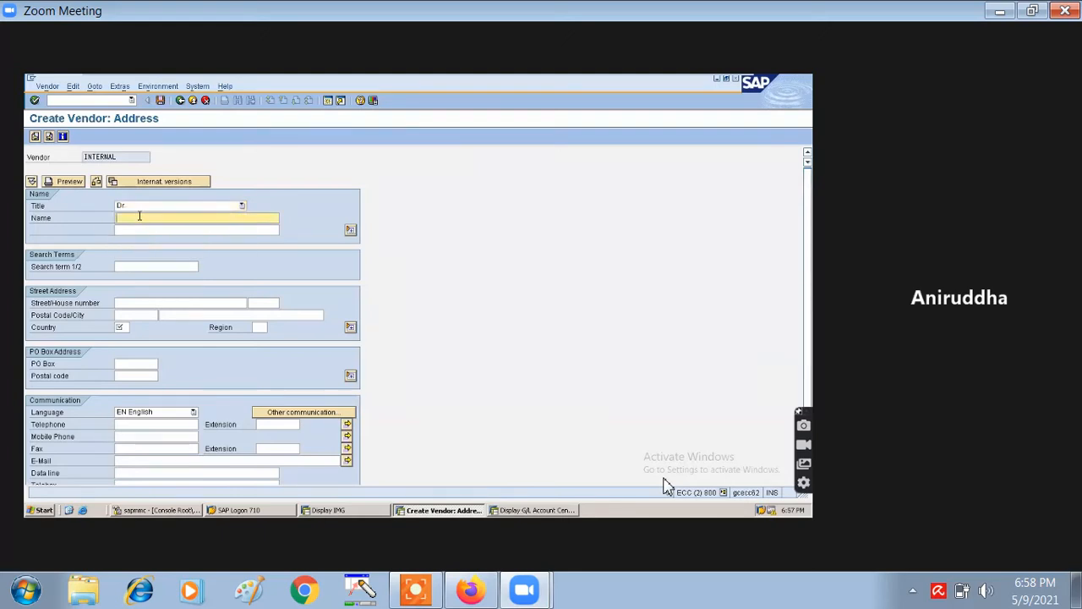
pyautogui.write('Sk')
pyautogui.press('Tab')
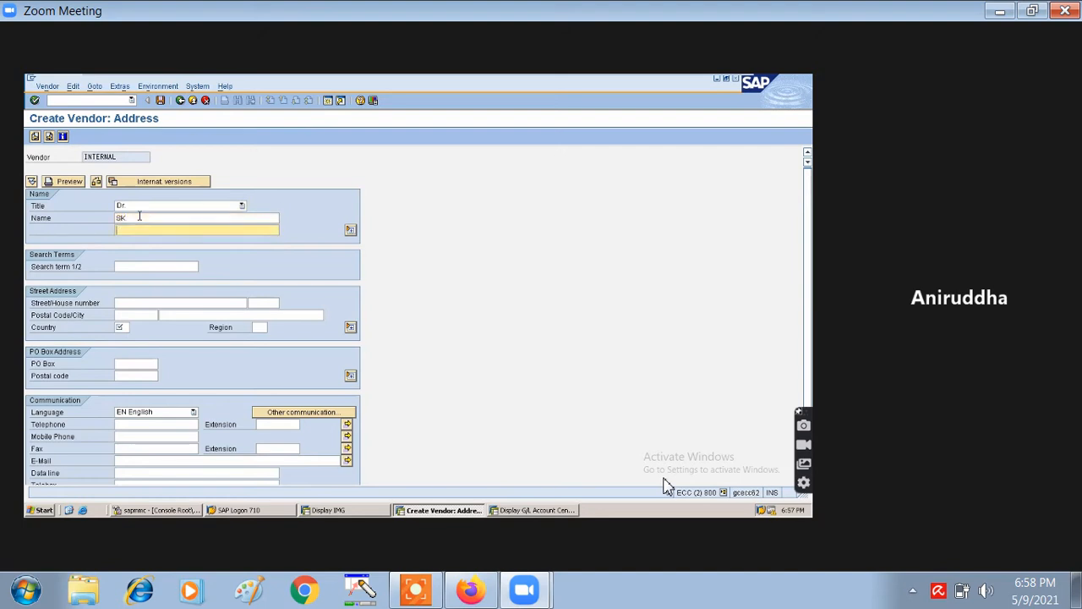
pyautogui.click(140, 217)
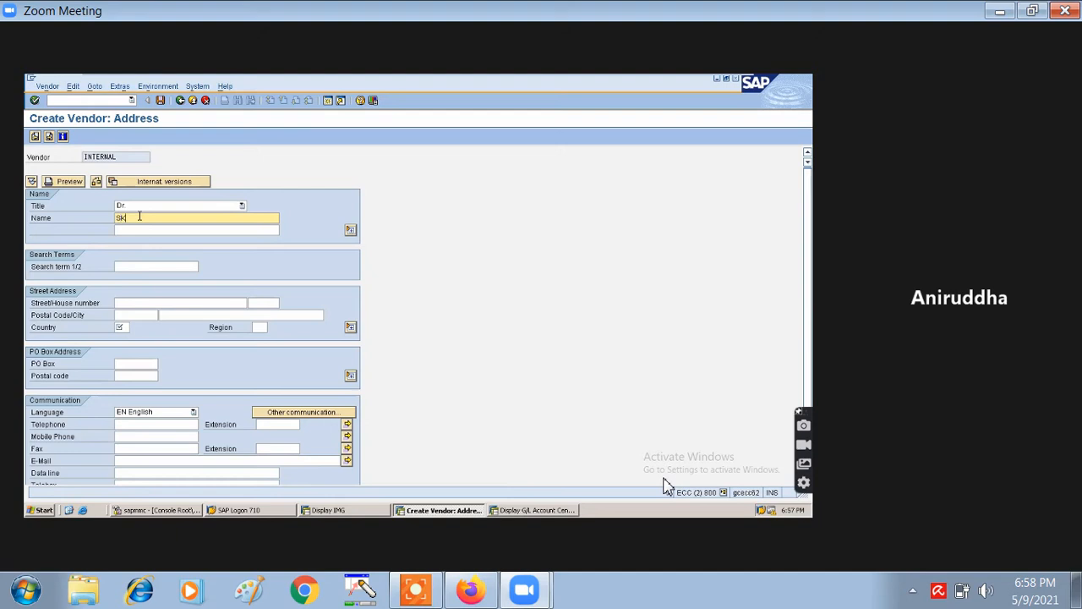
pyautogui.press('BackSpace')
pyautogui.click(142, 228)
pyautogui.click(141, 227)
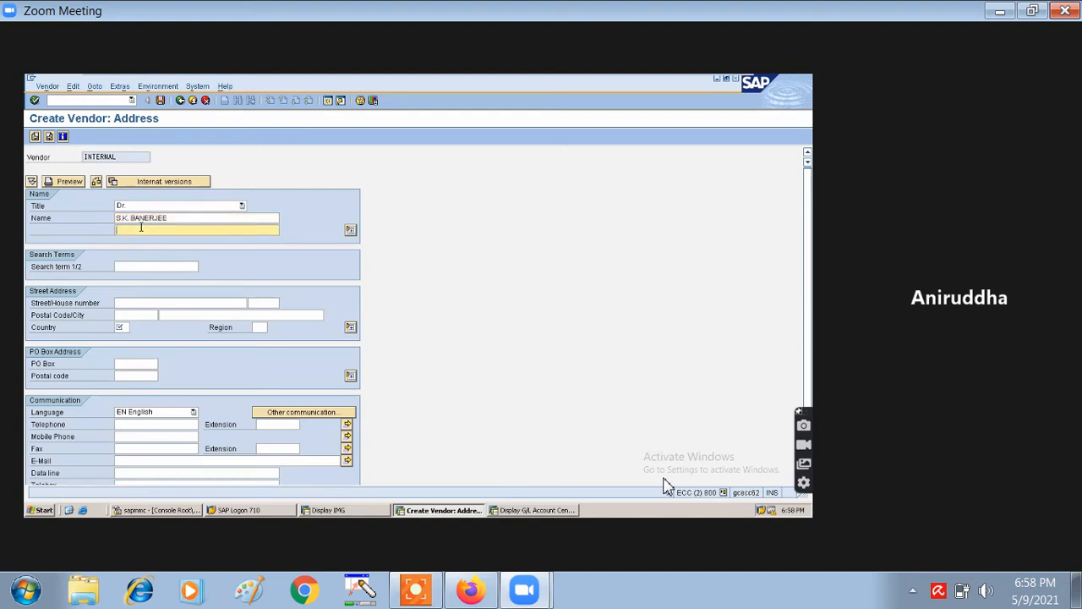
# - Enter search term SKB and street/house number 12/25
pyautogui.click(140, 265)
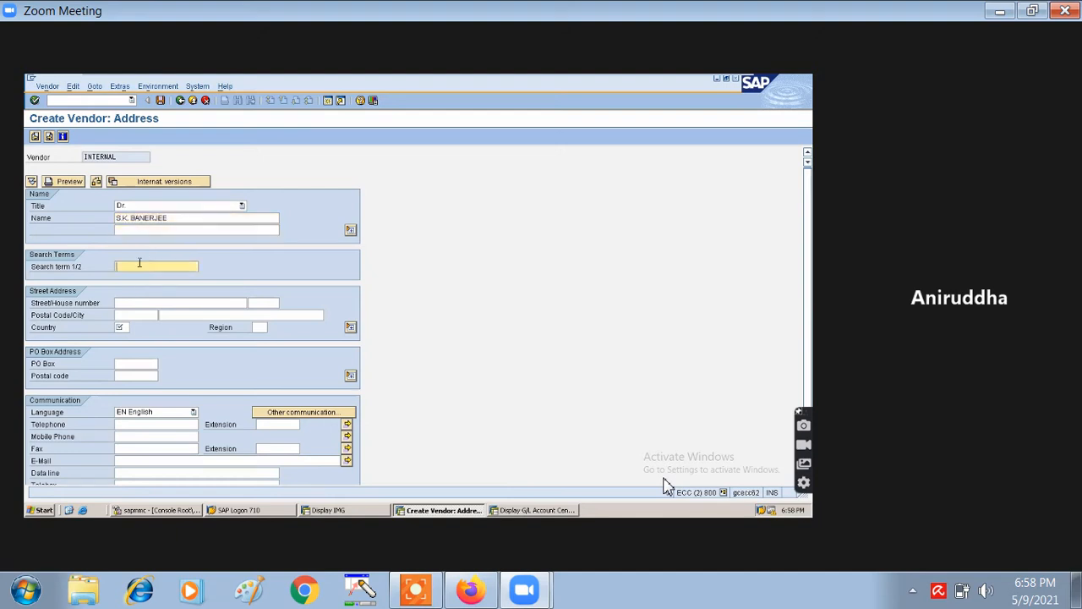
pyautogui.write('S')
pyautogui.press('Down')
pyautogui.press('Return')
pyautogui.click(135, 301)
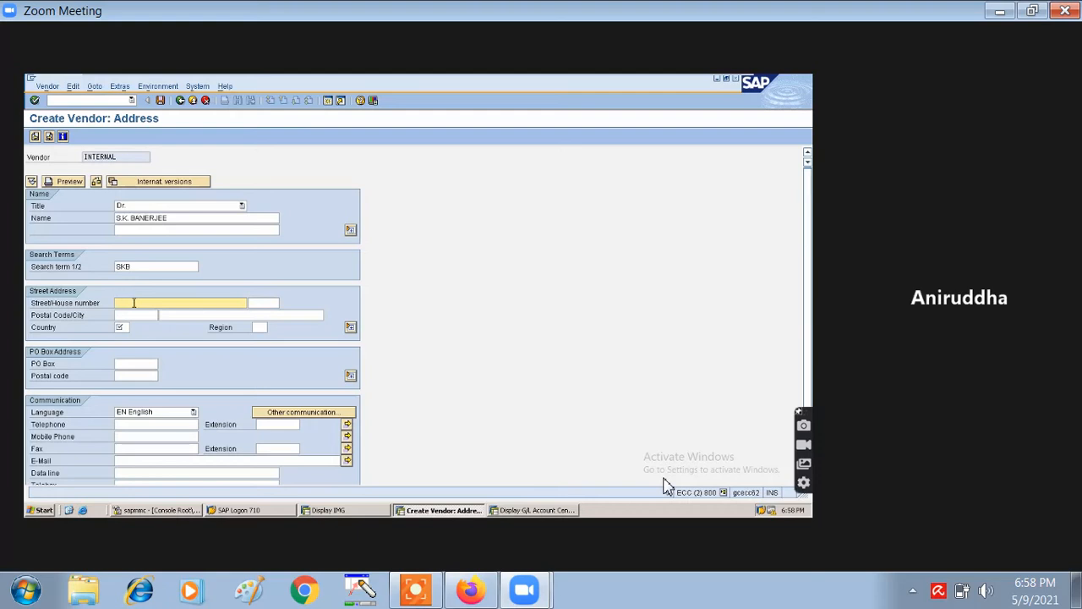
pyautogui.write('12/25')
# - Set postal code 700053, country IN and region 25
pyautogui.click(134, 318)
pyautogui.write('7')
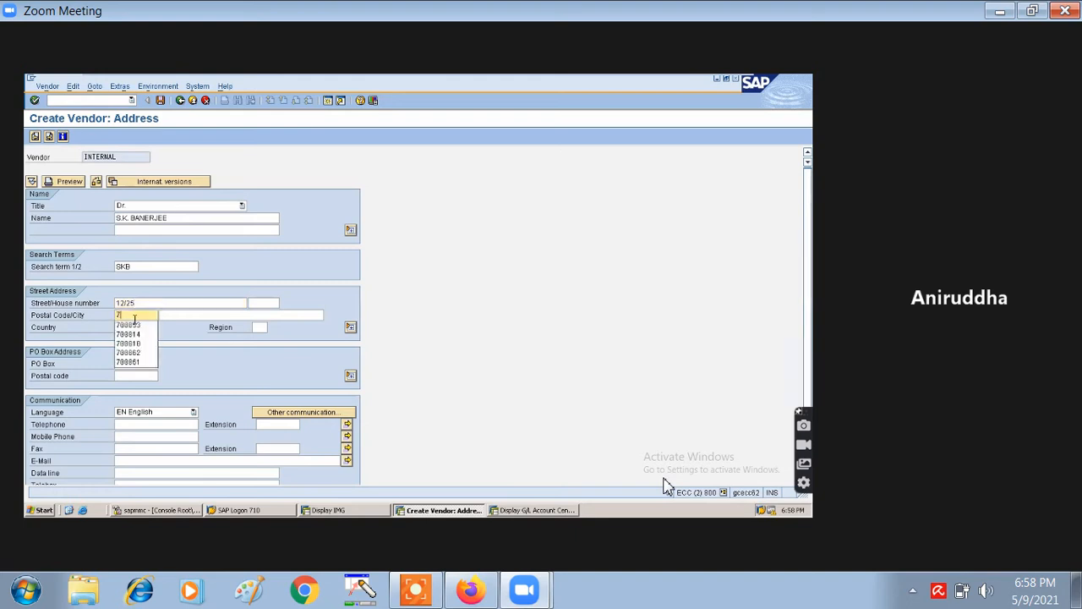
pyautogui.click(132, 325)
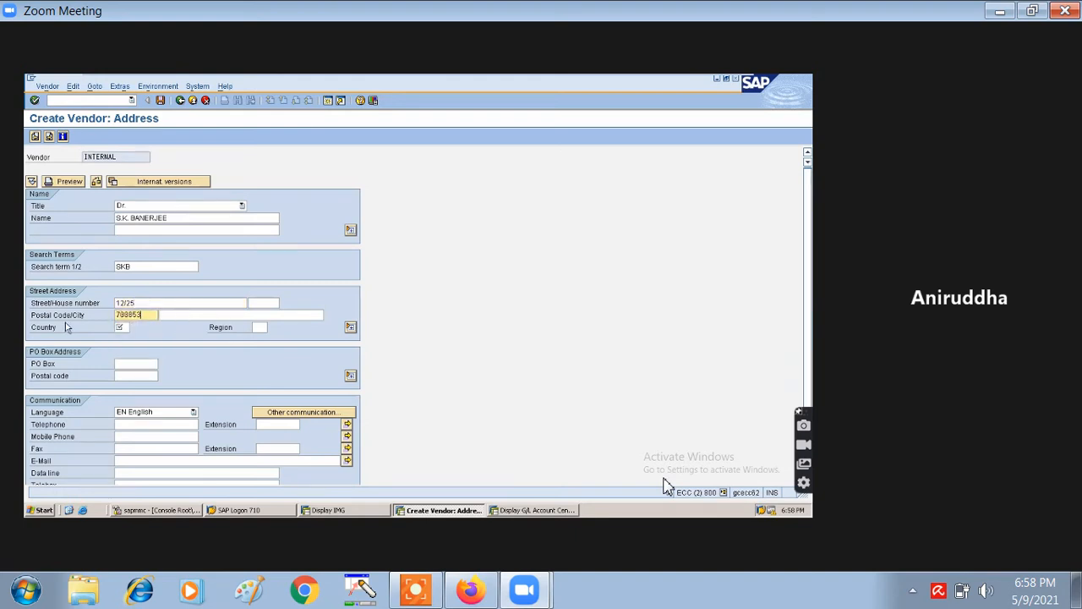
pyautogui.click(118, 327)
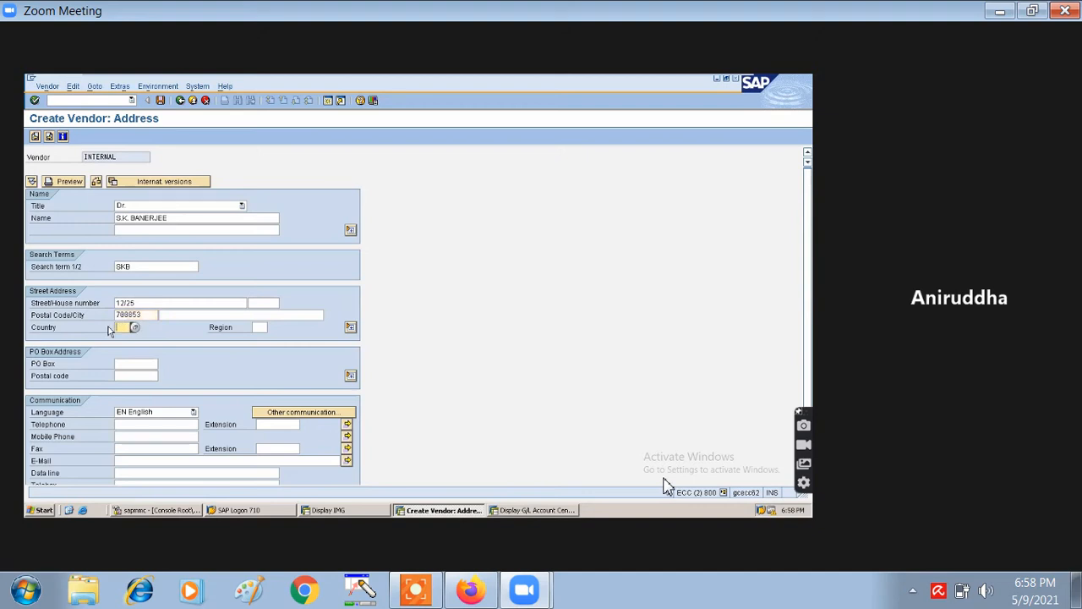
pyautogui.write('IN')
pyautogui.click(259, 331)
pyautogui.write('25')
# - Fill the PO box and its postal code from input history and submit the address
pyautogui.click(154, 365)
pyautogui.write('S')
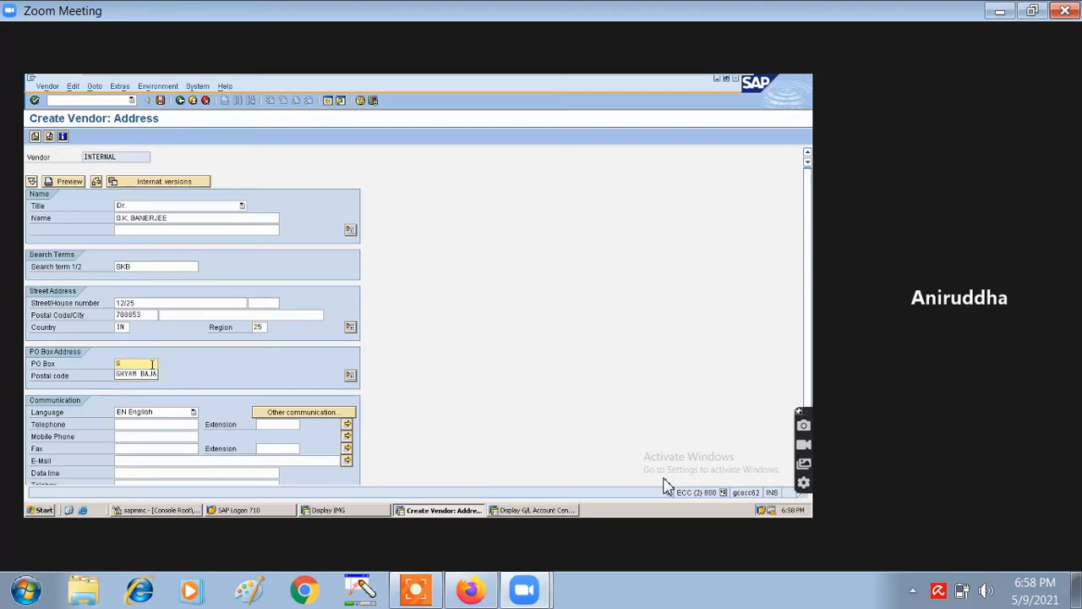
pyautogui.click(135, 373)
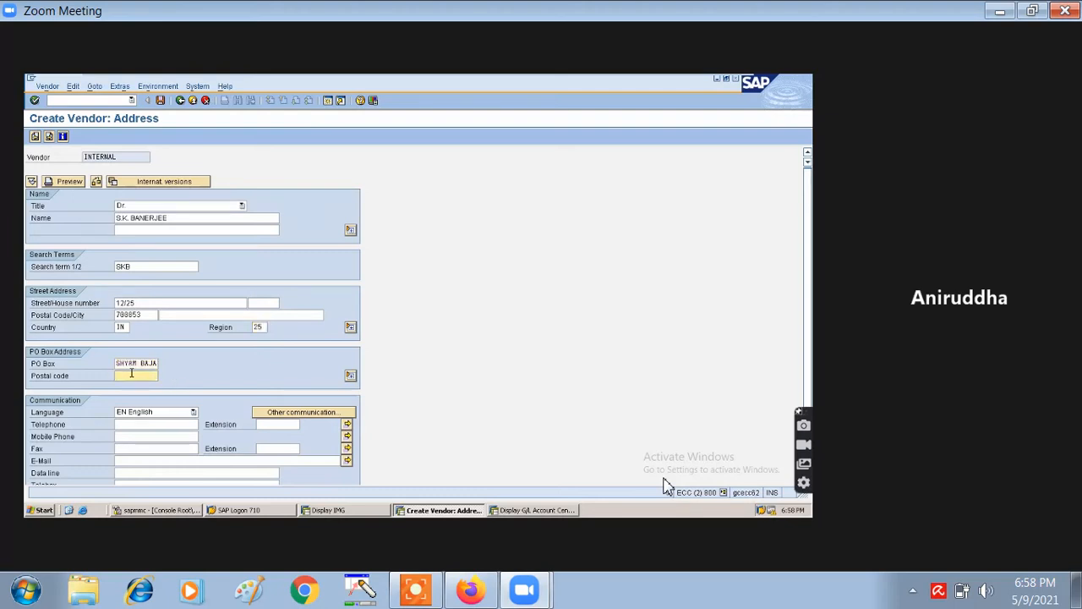
pyautogui.click(132, 377)
pyautogui.write('70')
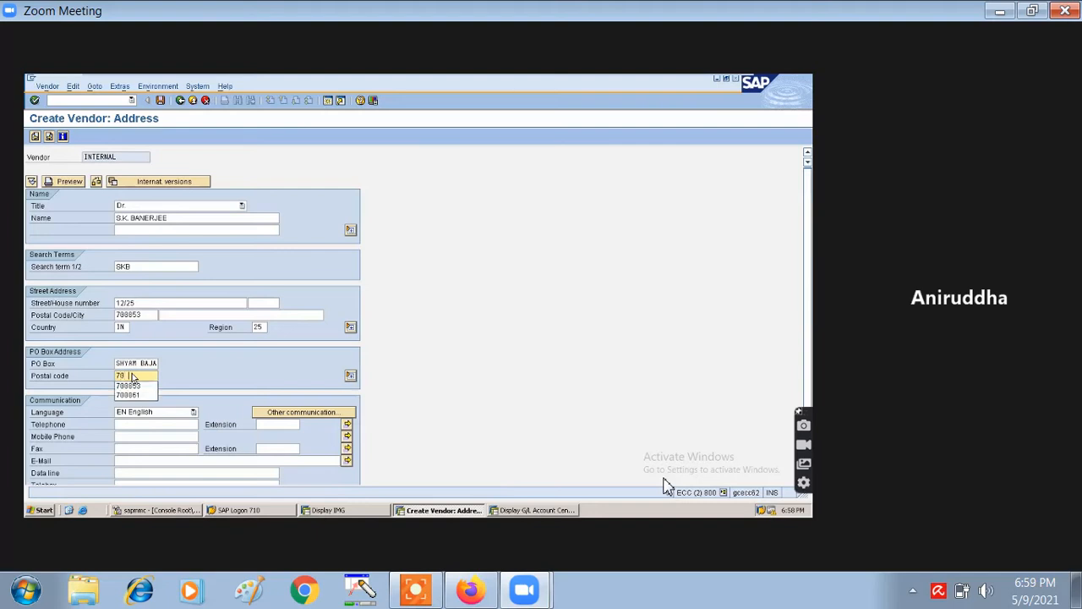
pyautogui.click(129, 386)
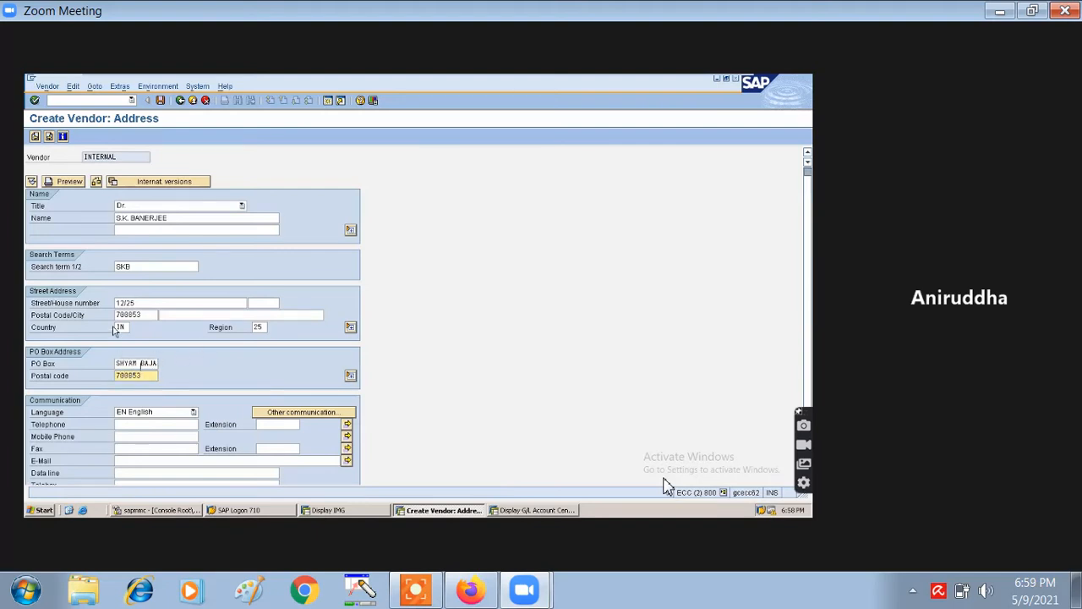
pyautogui.press('Return')
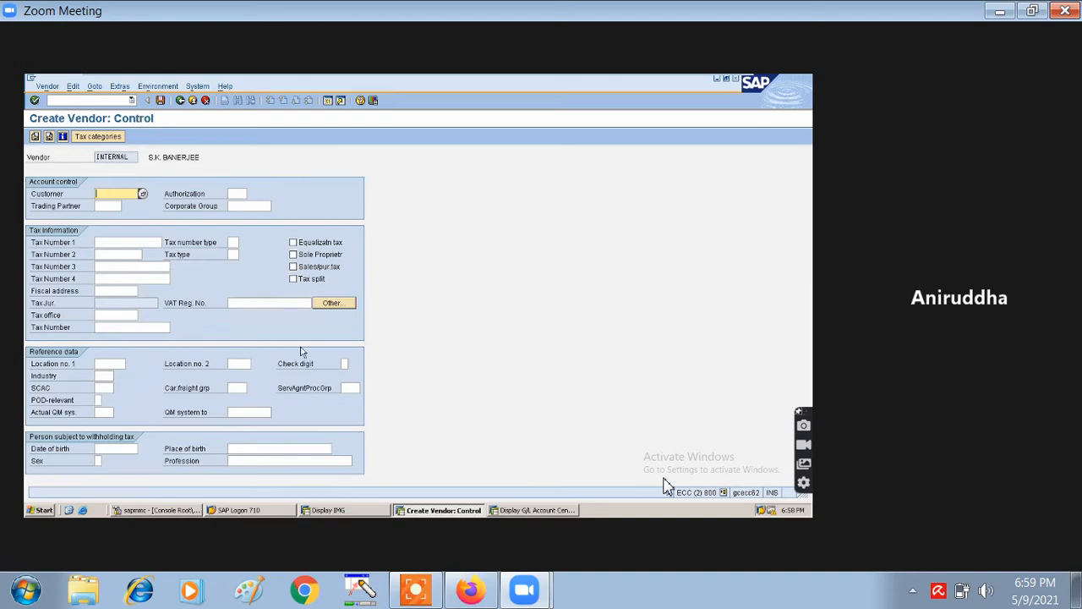
# - Pass the Control and Payment screens and pick reconciliation account 100001 (Sundry Creditors Accounts)
pyautogui.press('Return')
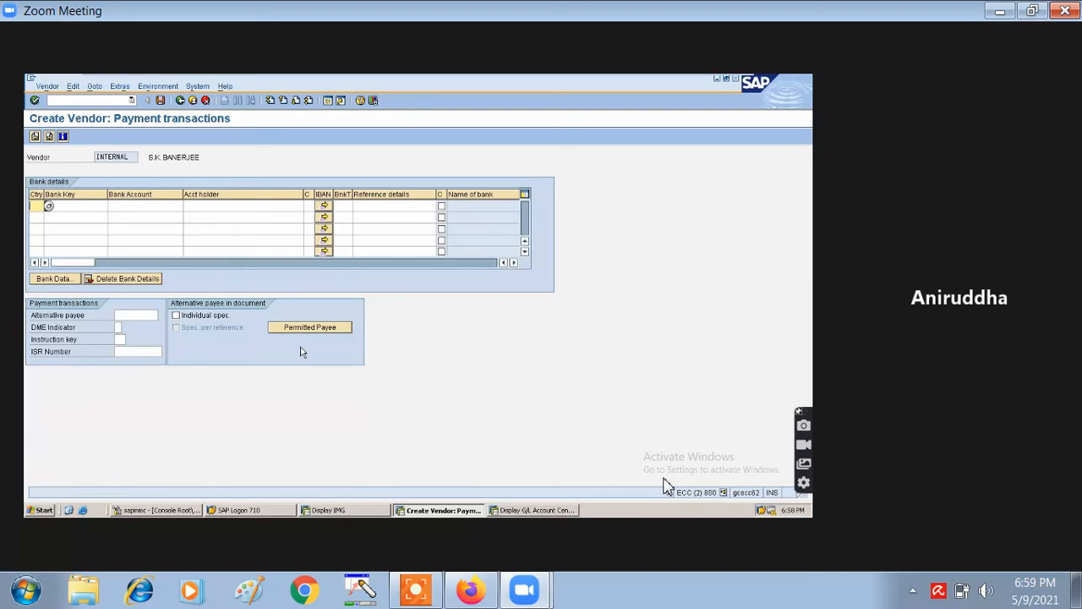
pyautogui.press('Return')
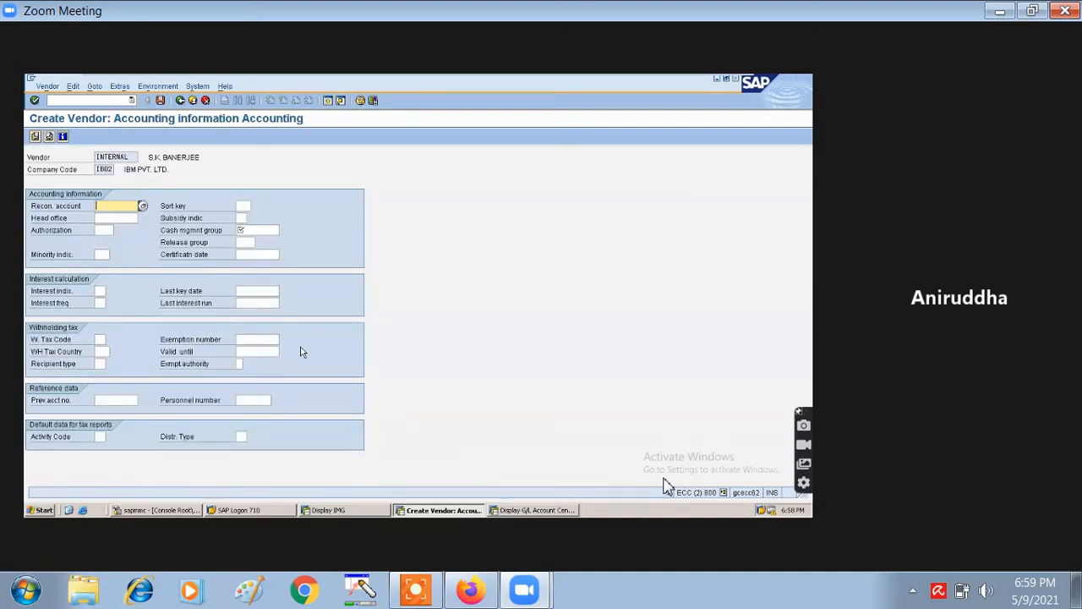
pyautogui.click(142, 206)
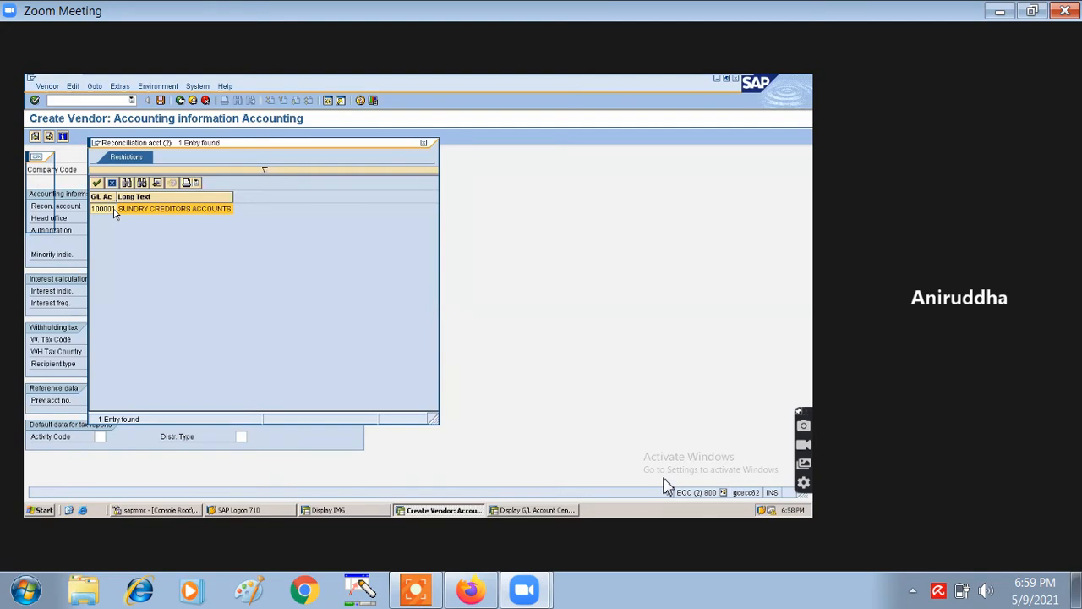
pyautogui.doubleClick(116, 210)
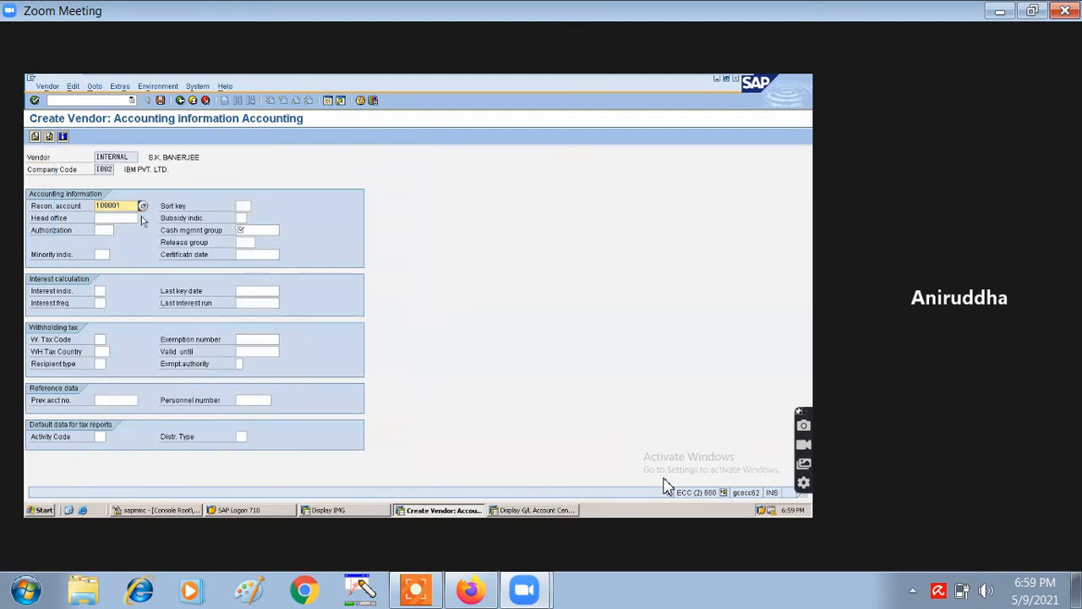
# - Choose cash management group A1 and reach the accounting payment transactions screen
pyautogui.click(254, 232)
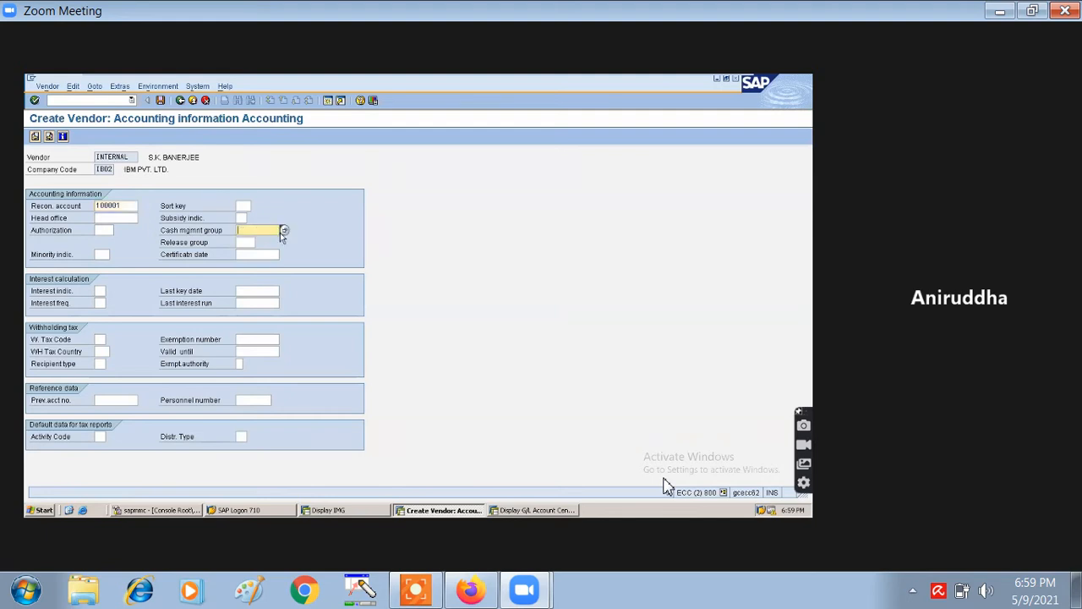
pyautogui.click(280, 231)
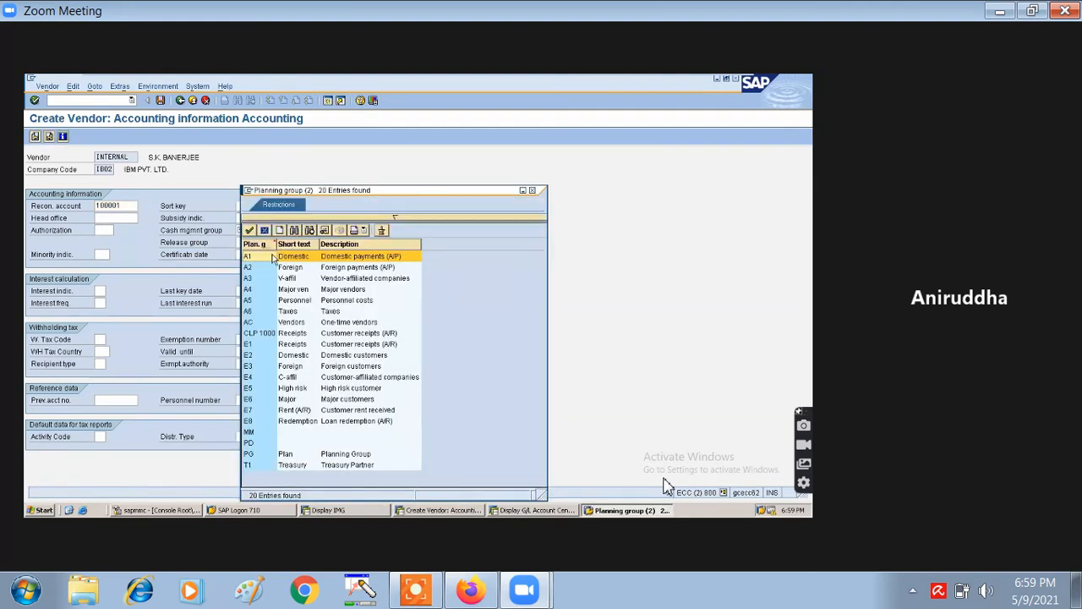
pyautogui.doubleClick(273, 258)
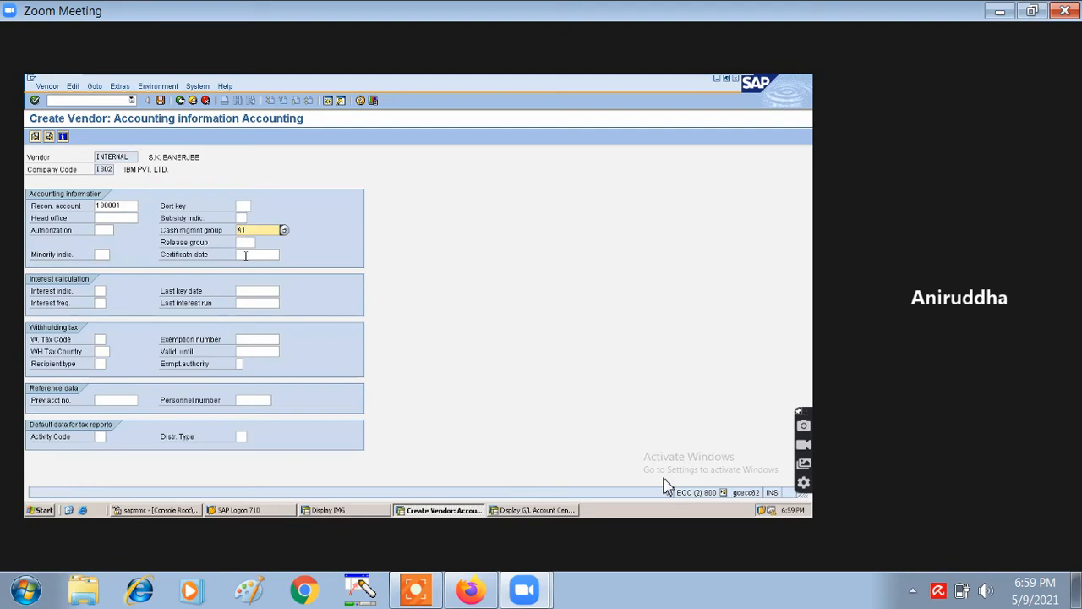
pyautogui.press('Return')
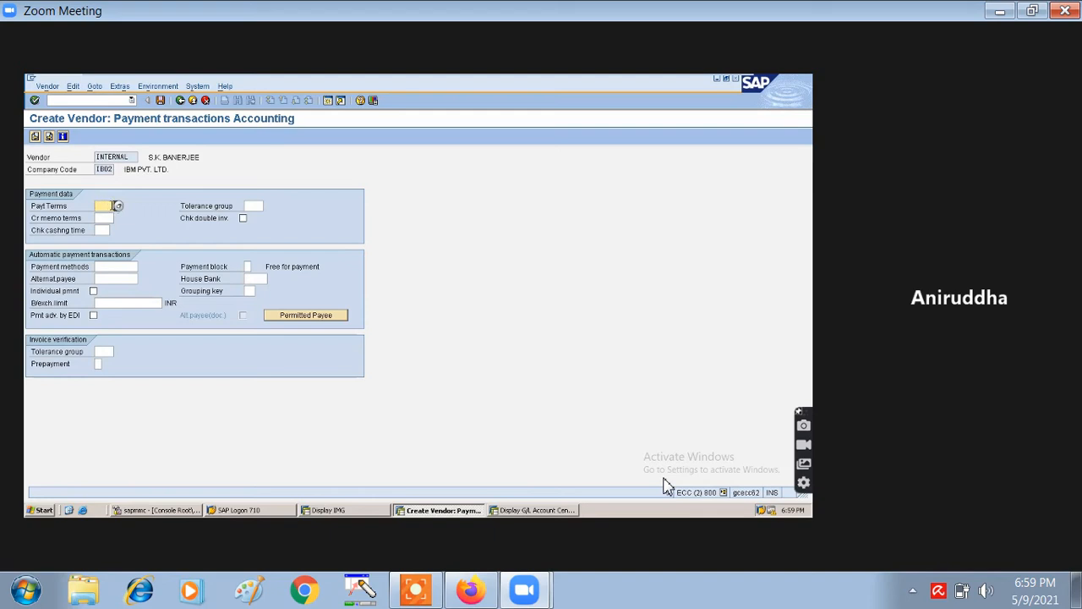
# - Enter payment terms 0001 and save the new vendor in company code IB02
pyautogui.write('0001')
pyautogui.click(160, 101)
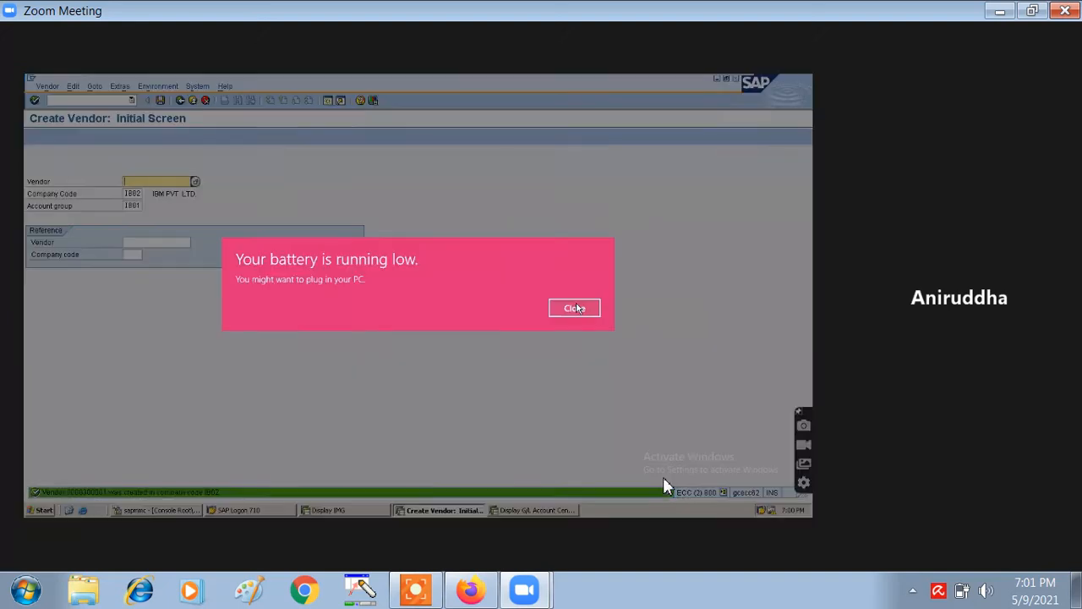
# - Close the low-battery notification
pyautogui.click(565, 312)
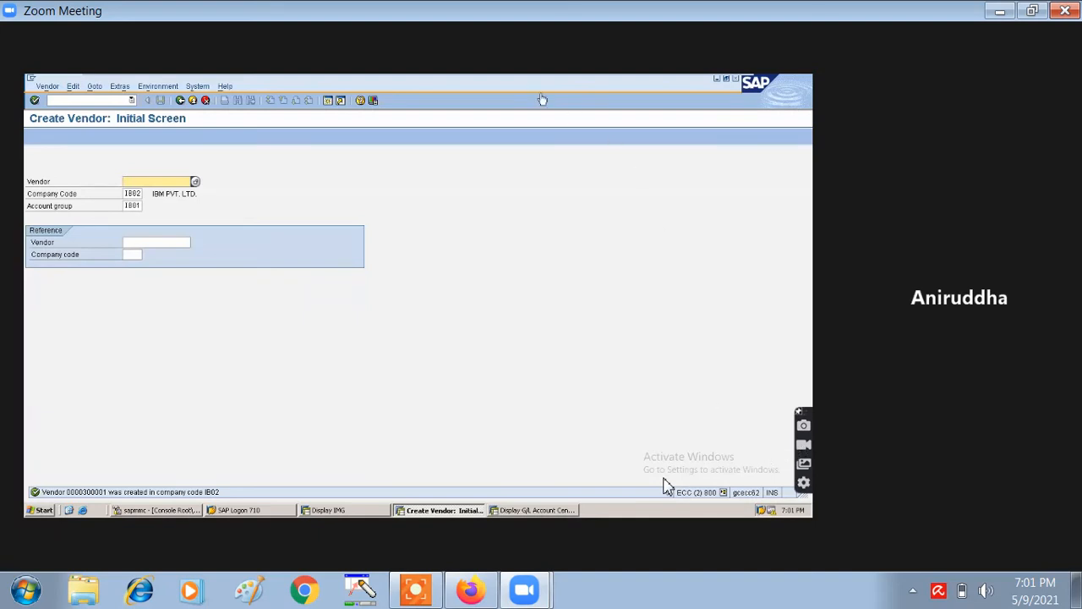
pyautogui.moveTo(402, 78)
# - Position the tolerances overview on company code 1002, reaching entry 246 of 267
pyautogui.moveTo(501, 78)
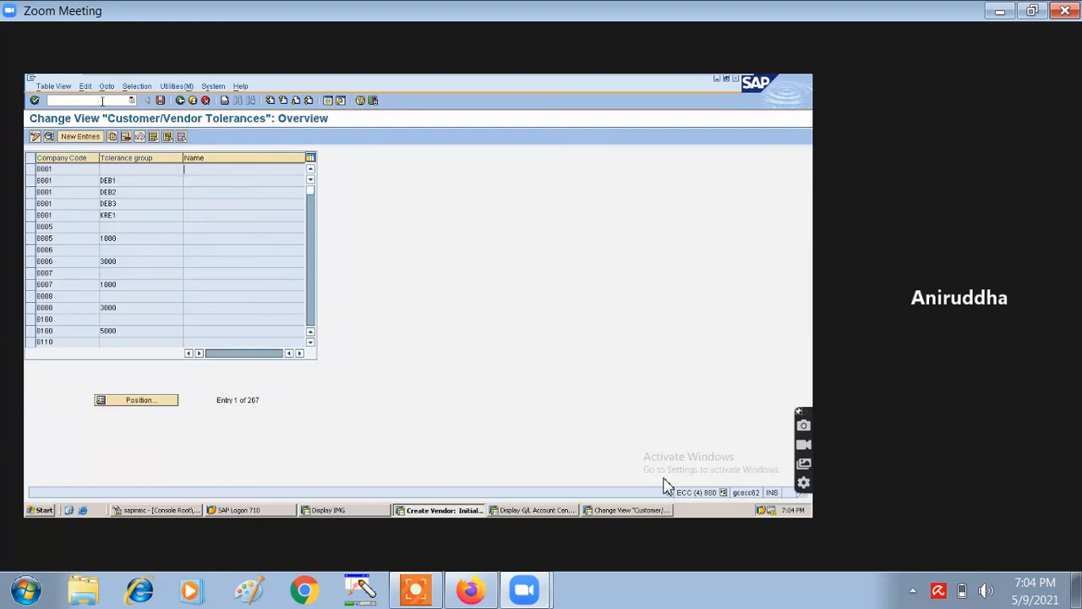
pyautogui.click(152, 401)
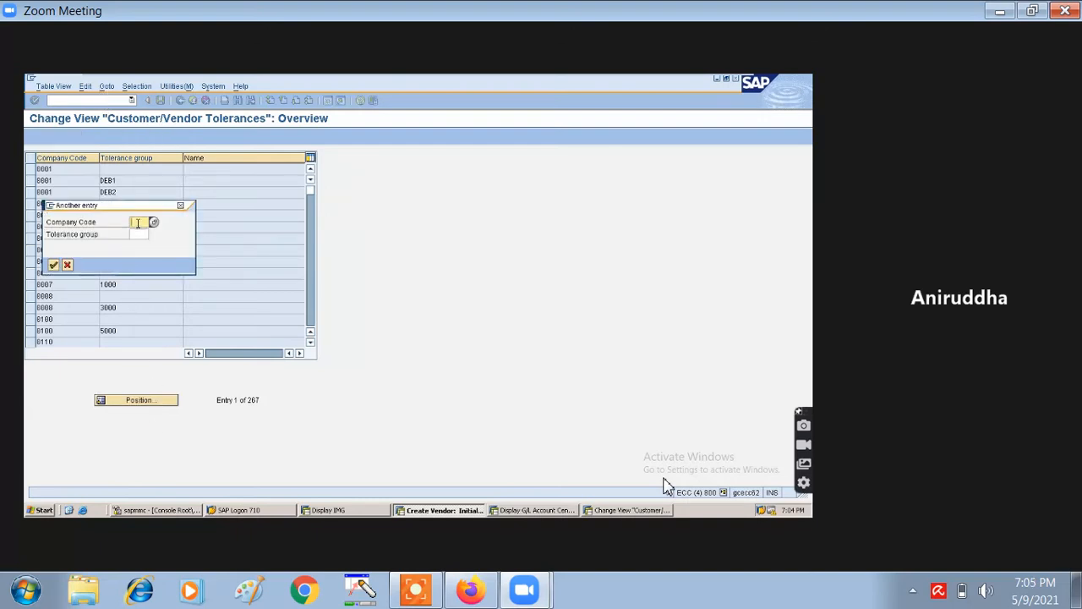
pyautogui.write('1002')
pyautogui.press('Return')
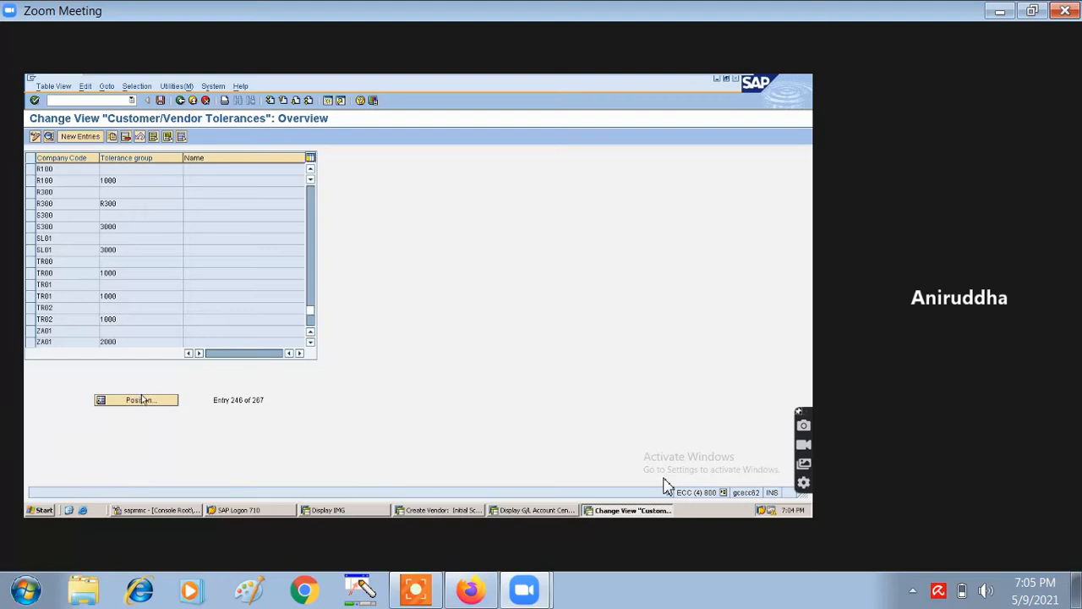
# - Create a new tolerance entry with company code IB02 and description 'TOLERANCE FOR IB02'
pyautogui.click(87, 141)
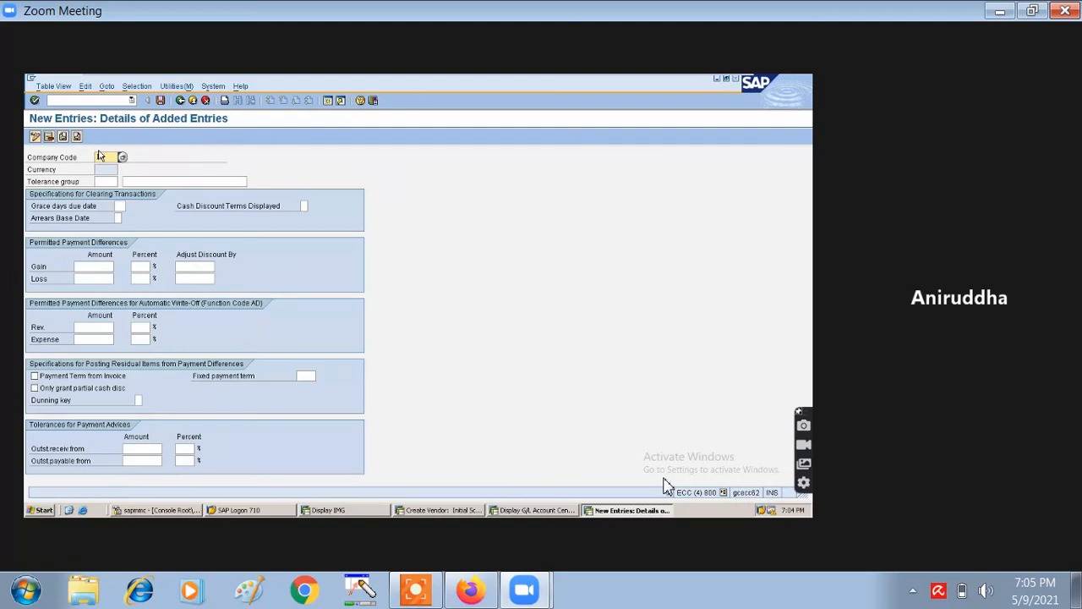
pyautogui.write('IB02')
pyautogui.click(109, 179)
pyautogui.click(132, 180)
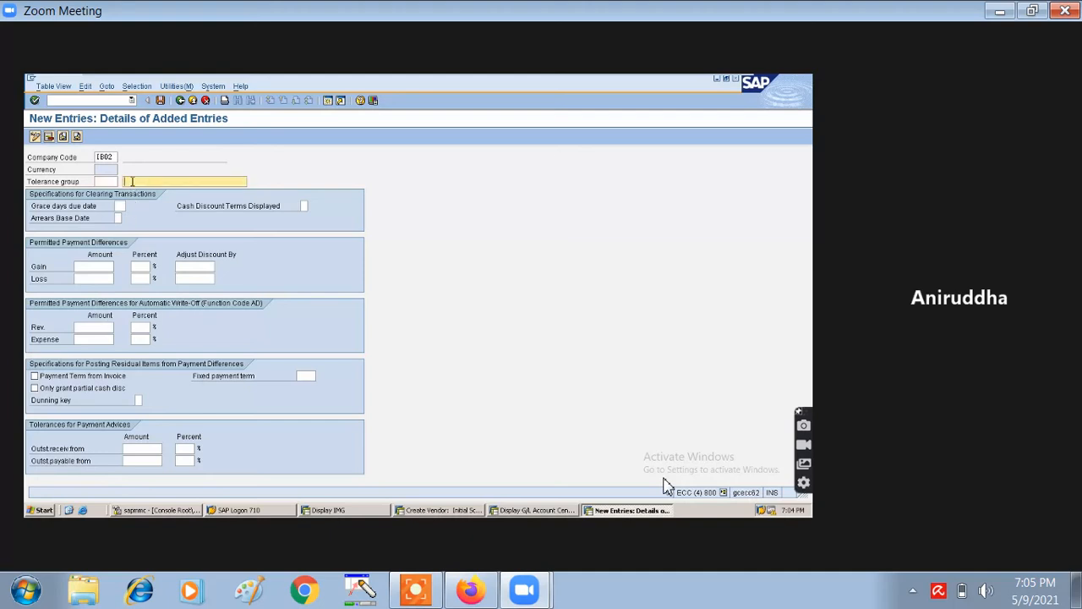
pyautogui.write('TOLERANCE FOR IB02')
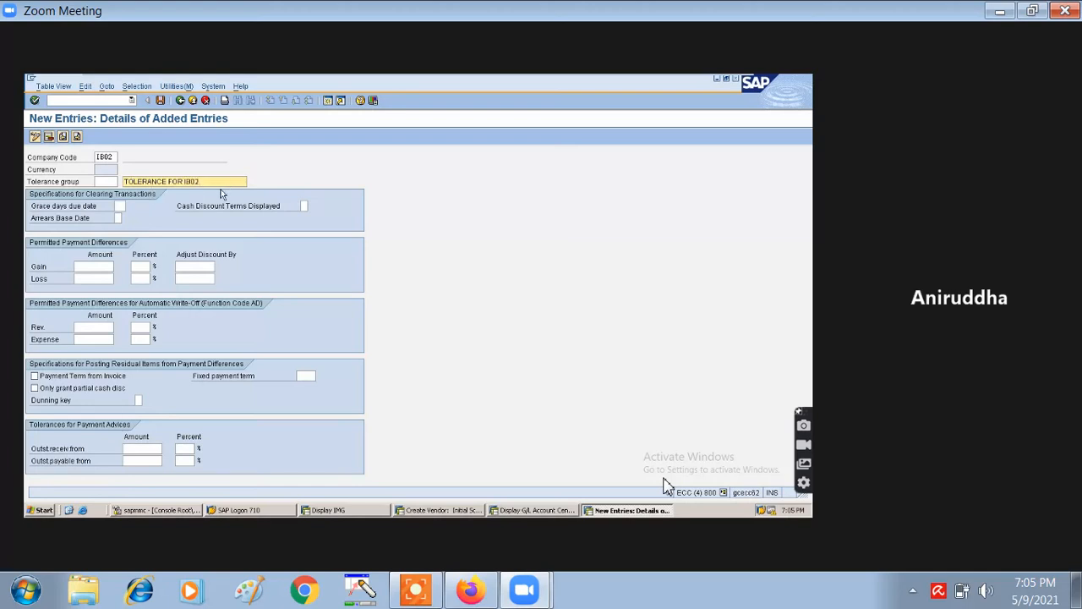
# - Save the IB02 tolerance entry and accept the customizing request prompt
pyautogui.click(161, 100)
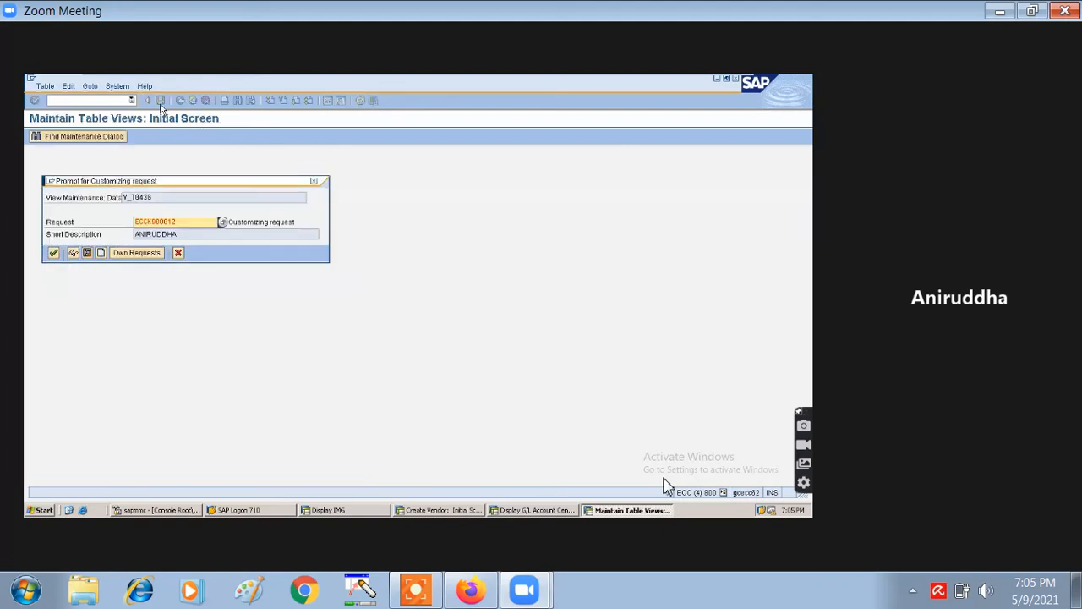
pyautogui.click(53, 252)
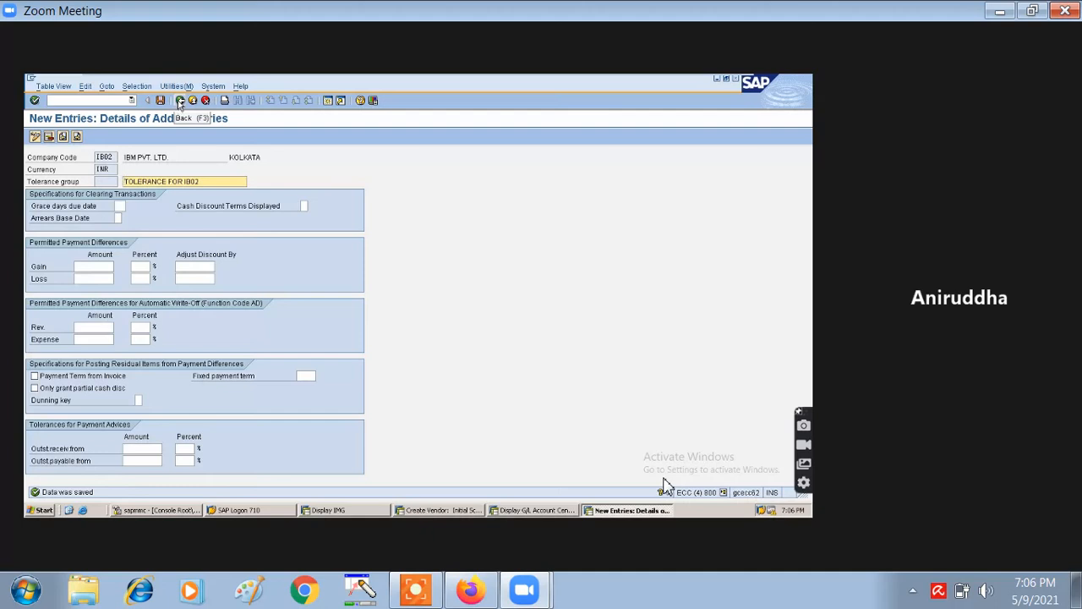
# - Go Back twice from tolerance maintenance toward the SAP Easy Access menu
pyautogui.click(180, 101)
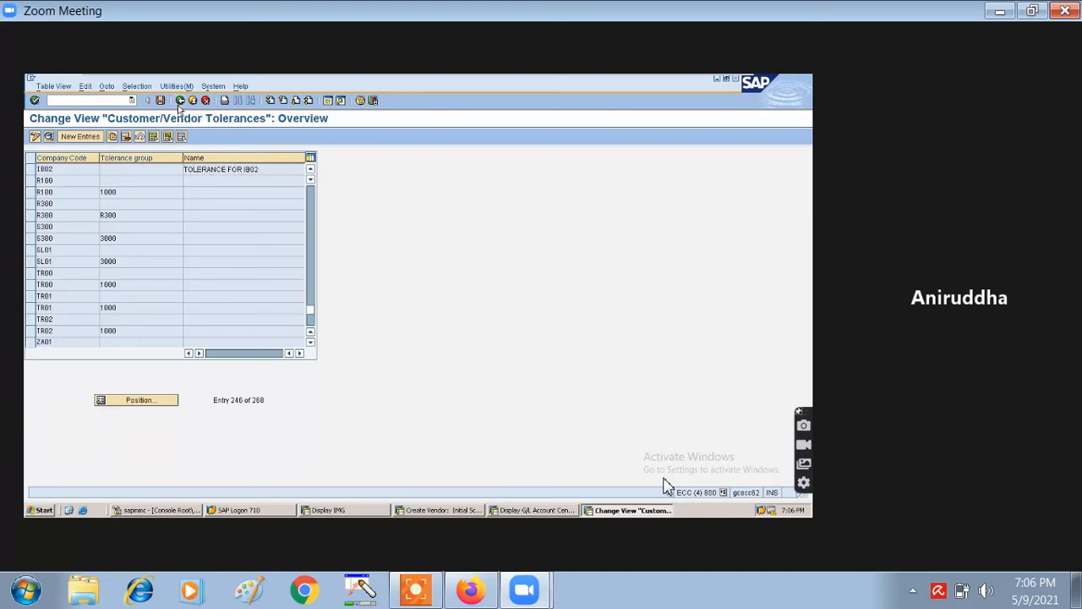
pyautogui.click(180, 102)
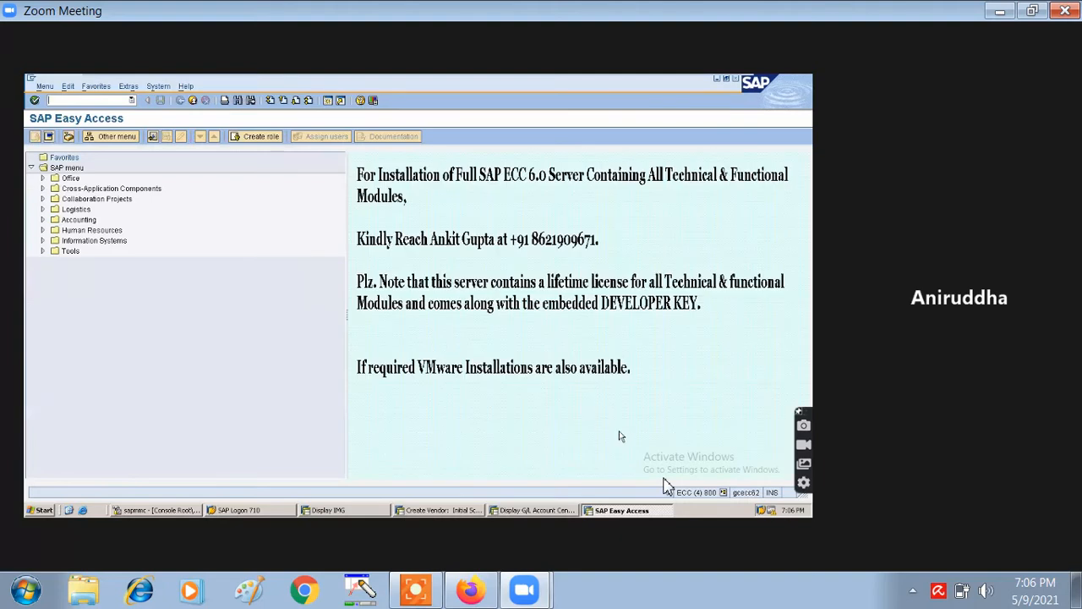
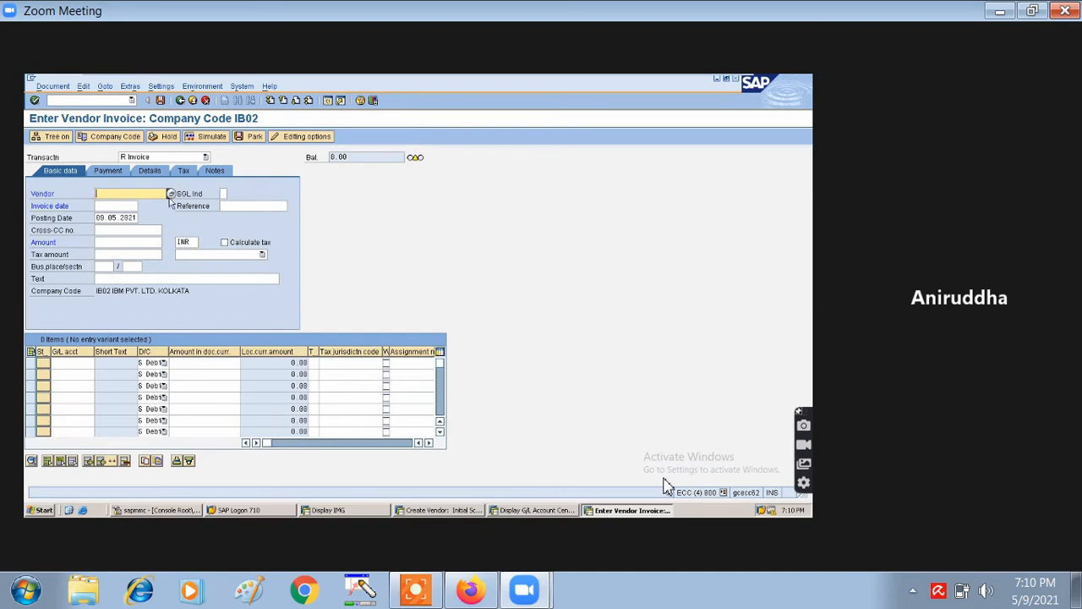
# - Select the vendor found by search term SKB and confirm company code IB02
pyautogui.click(170, 194)
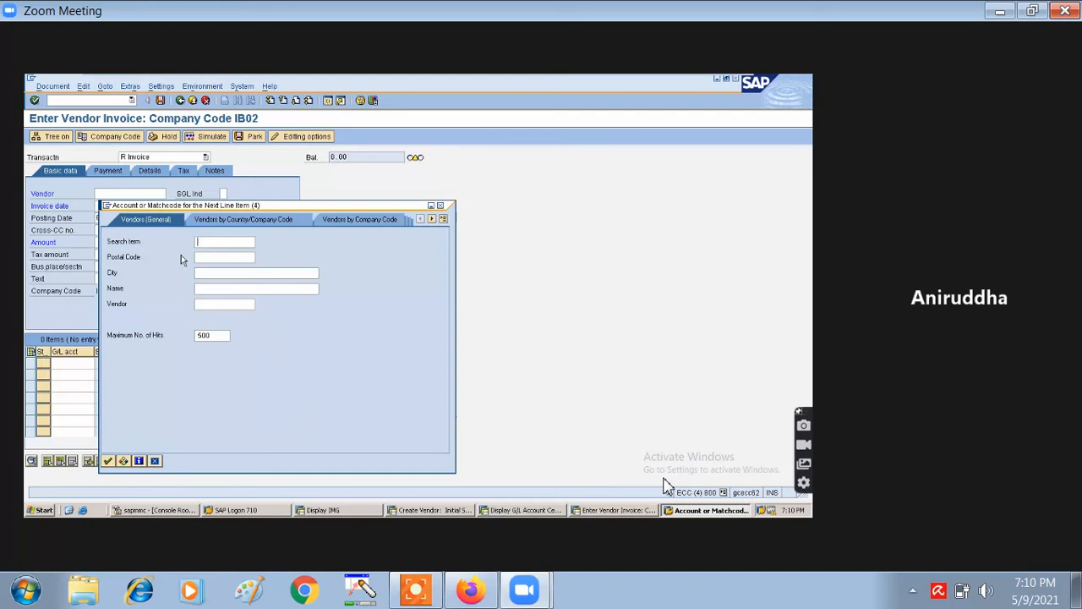
pyautogui.write('SKB')
pyautogui.click(109, 460)
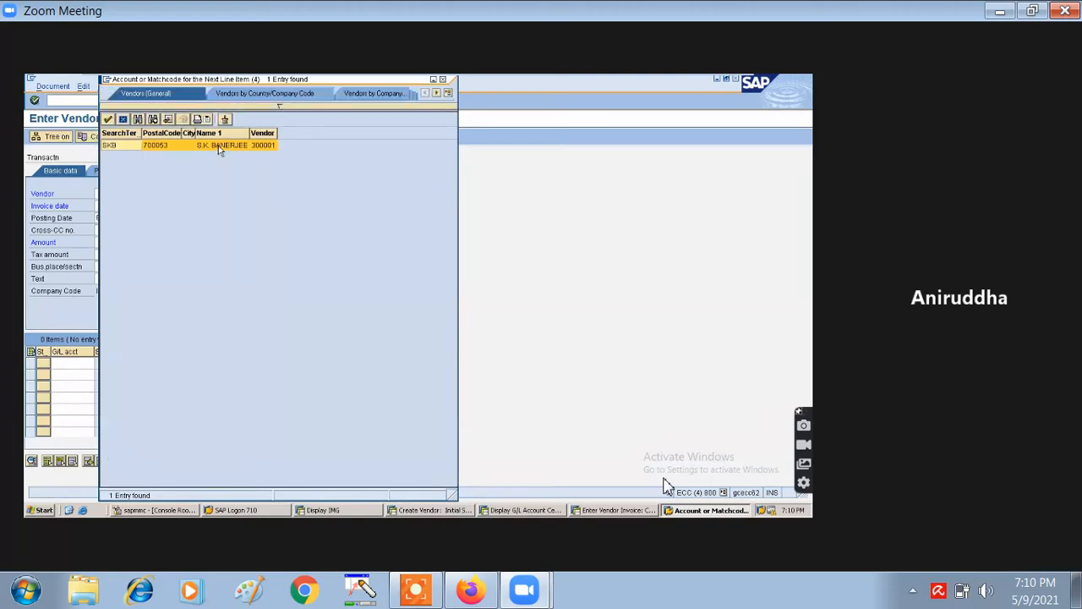
pyautogui.doubleClick(129, 146)
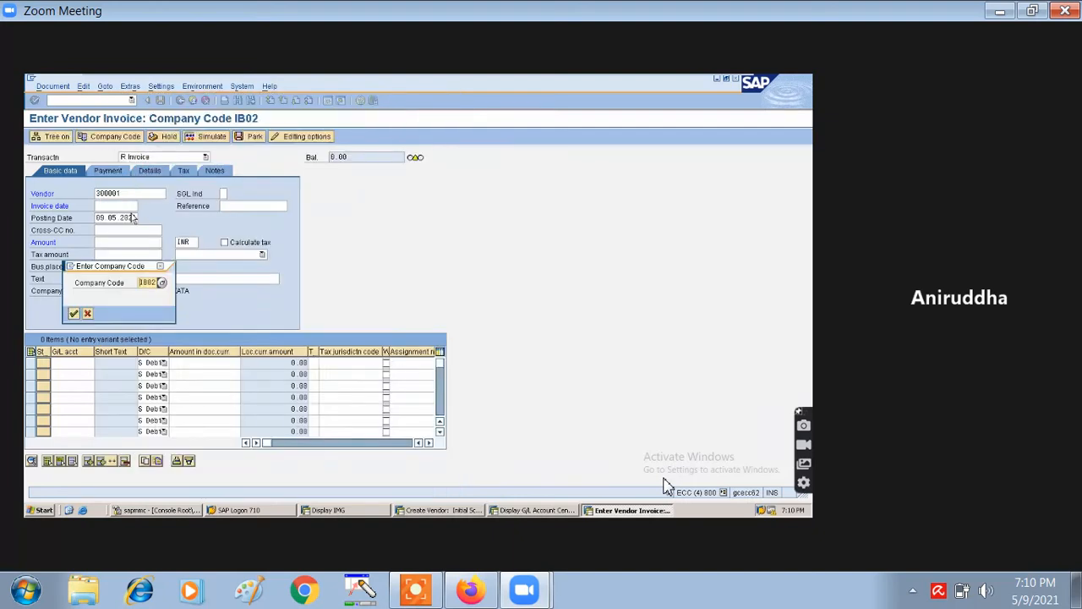
pyautogui.click(74, 313)
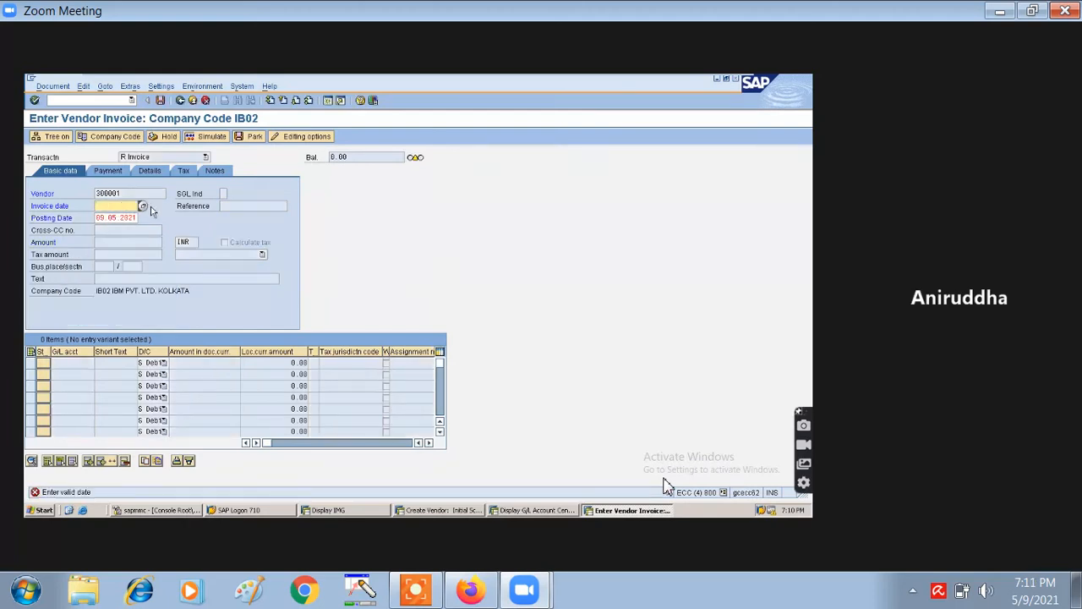
# - Set the invoice date to 09.05.2021 and validate the header entries
pyautogui.click(143, 208)
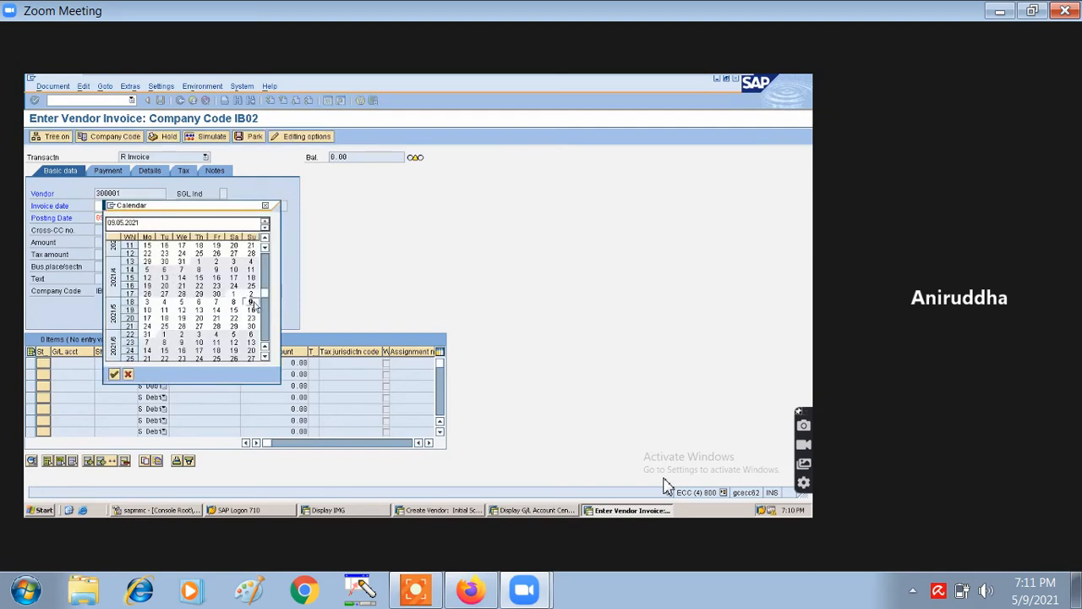
pyautogui.doubleClick(251, 303)
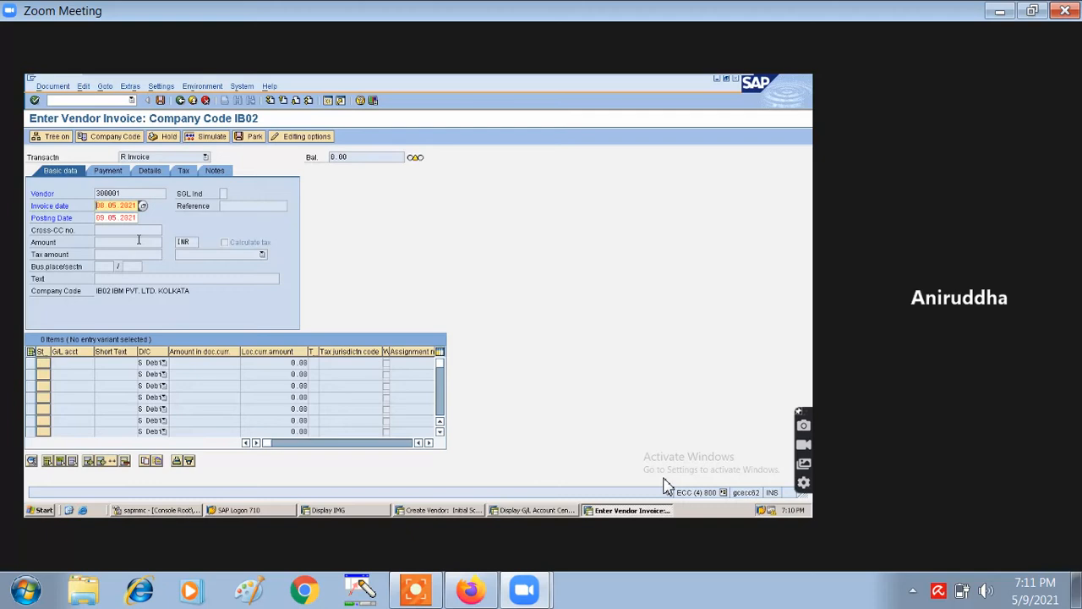
pyautogui.press('Return')
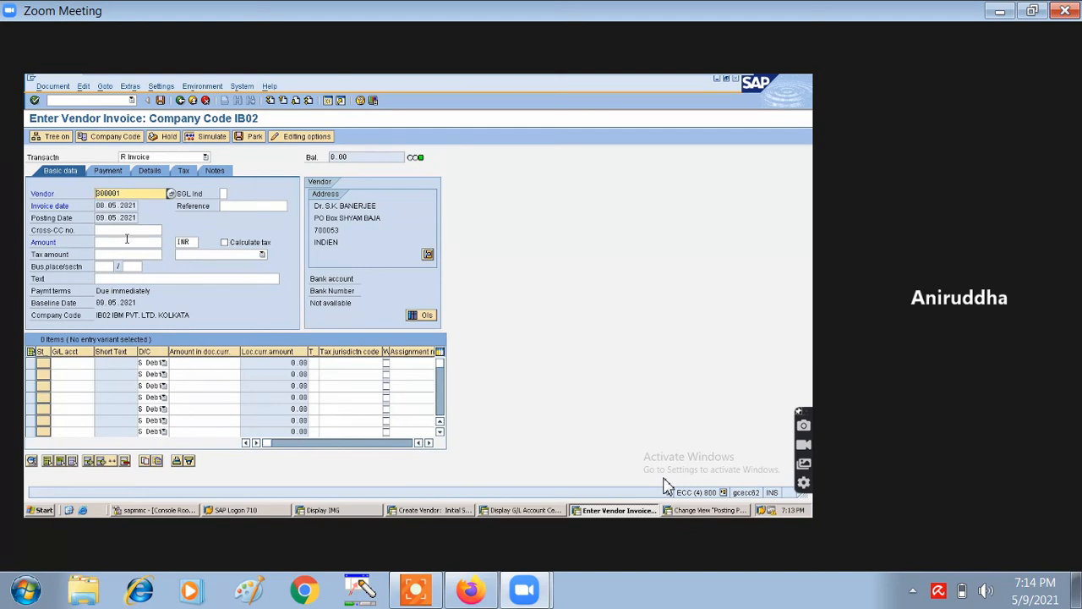
# - Enter 5000 in the invoice Amount field
pyautogui.click(127, 241)
pyautogui.write('5000')
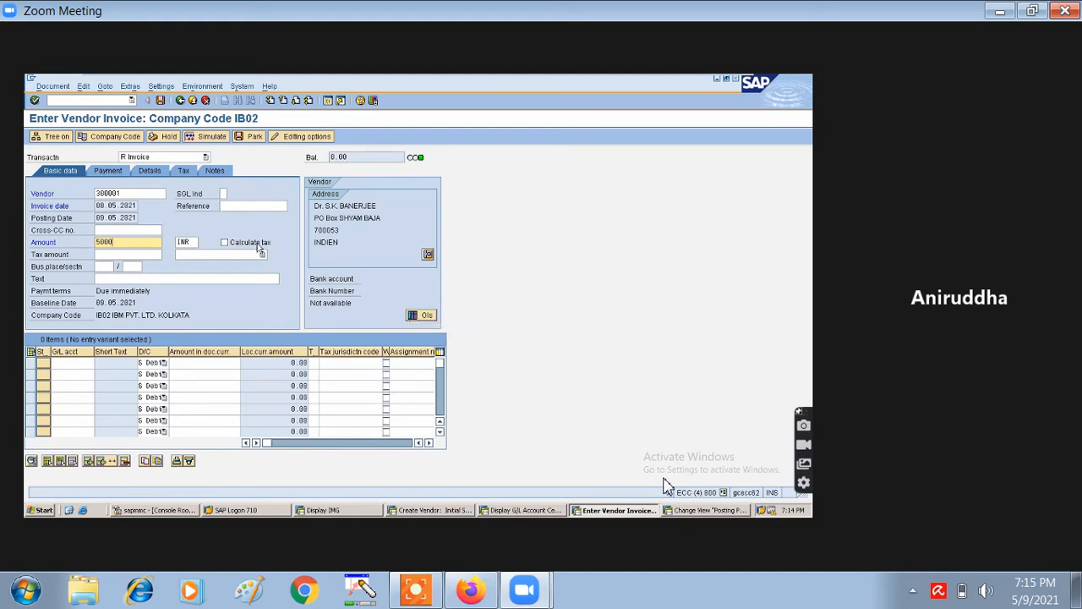
pyautogui.click(69, 362)
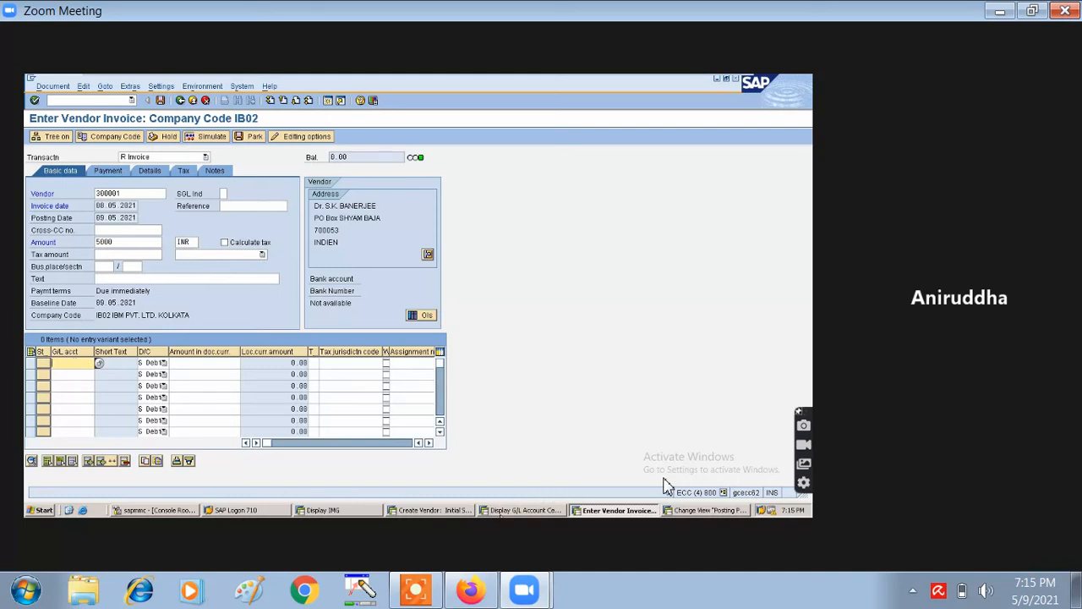
# - Start creating G/L account 3 under INDIRECT EXPENSES, then switch to the Posting Periods window
pyautogui.click(503, 511)
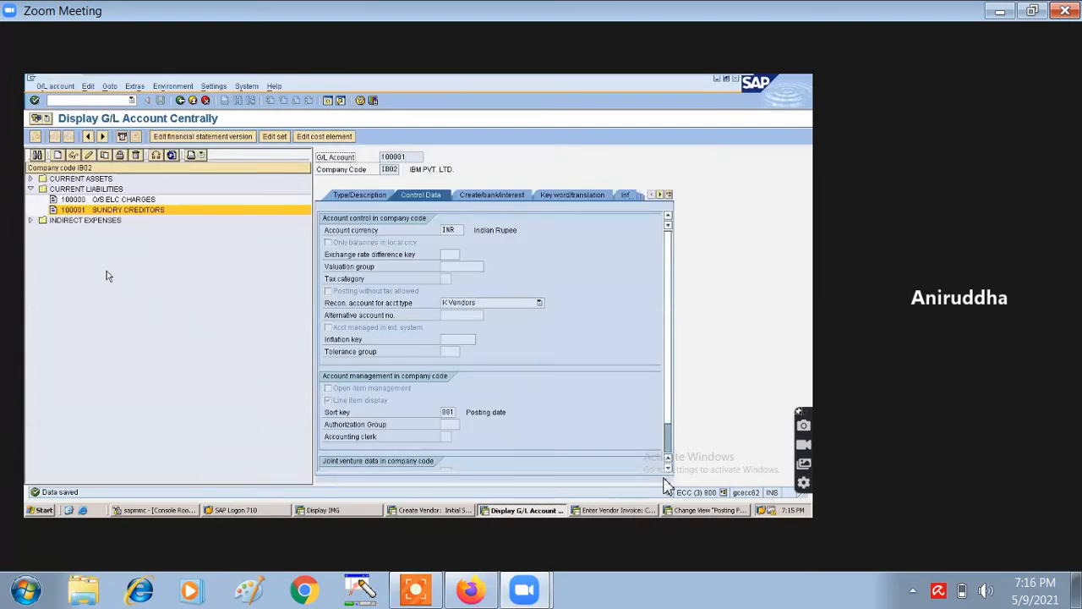
pyautogui.click(31, 220)
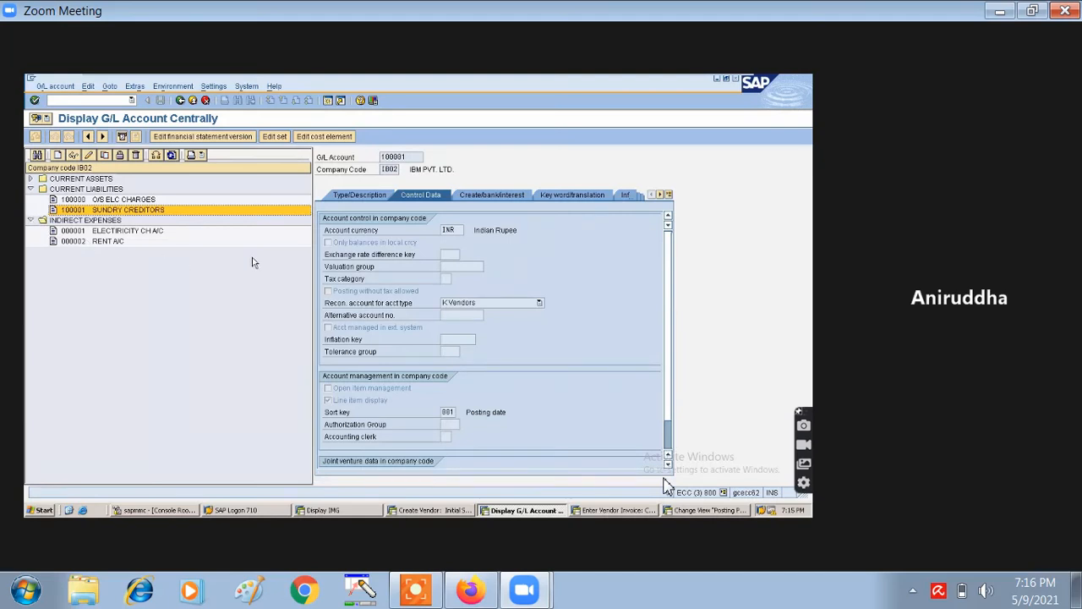
pyautogui.click(59, 156)
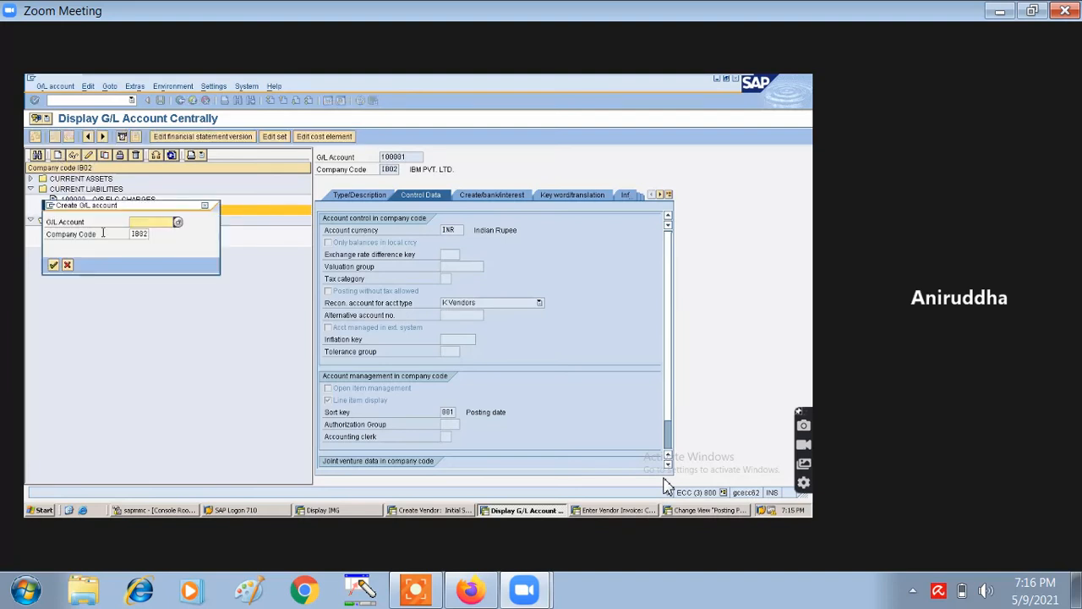
pyautogui.write('3')
pyautogui.click(54, 266)
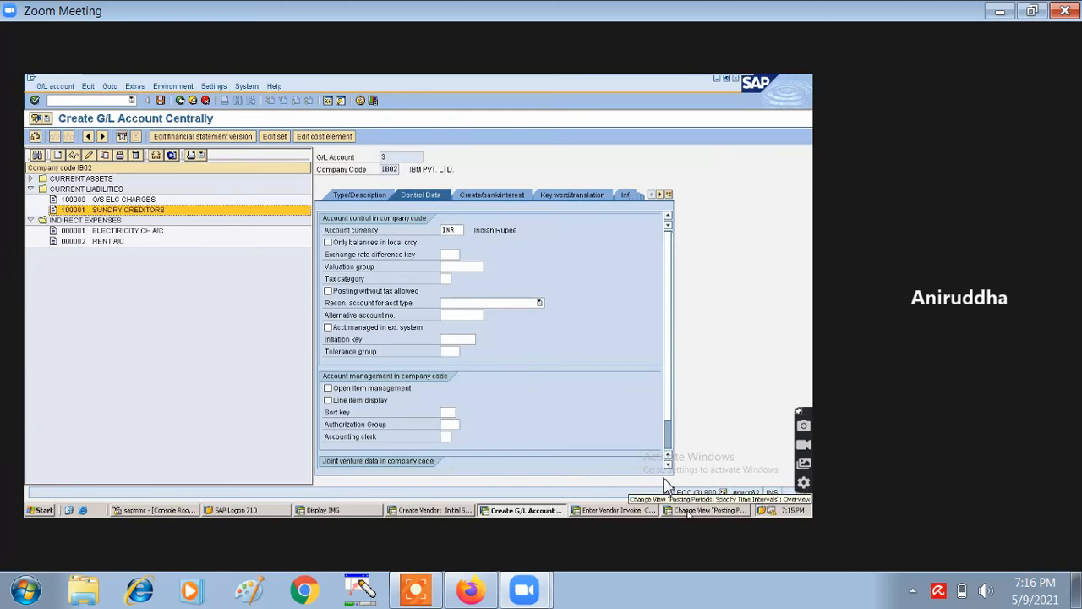
pyautogui.click(689, 510)
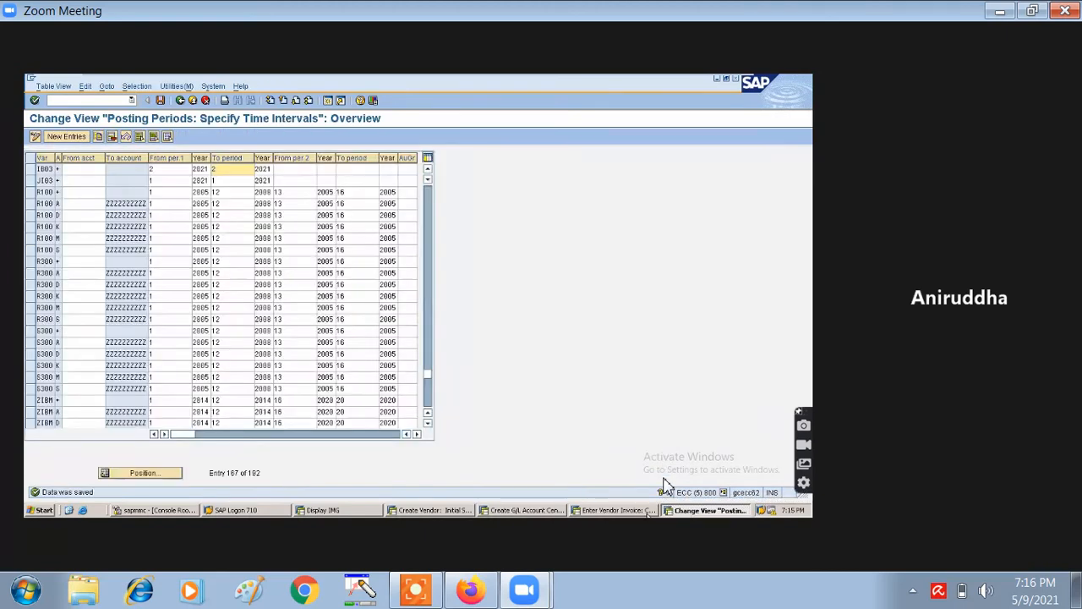
# - Fill the first invoice line with account 1 as a debit and submit it
pyautogui.click(649, 512)
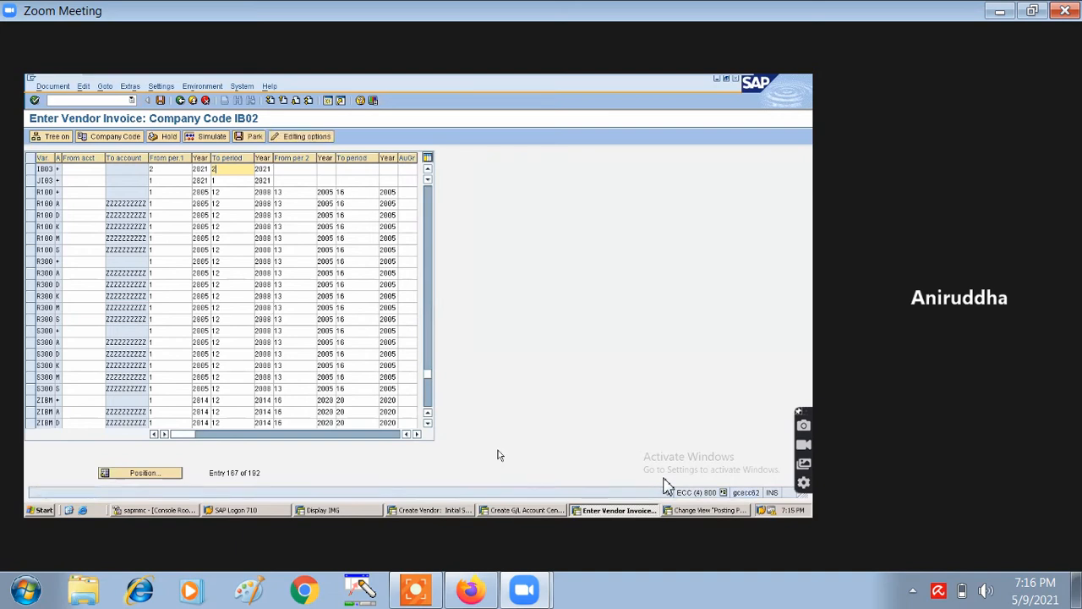
pyautogui.write('1')
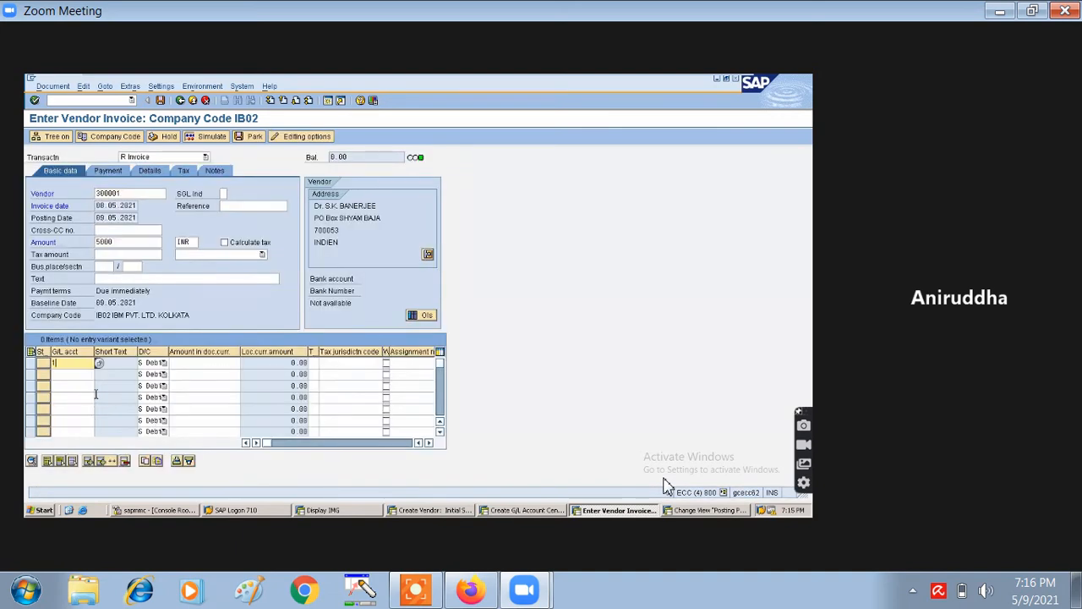
pyautogui.click(144, 365)
pyautogui.click(144, 367)
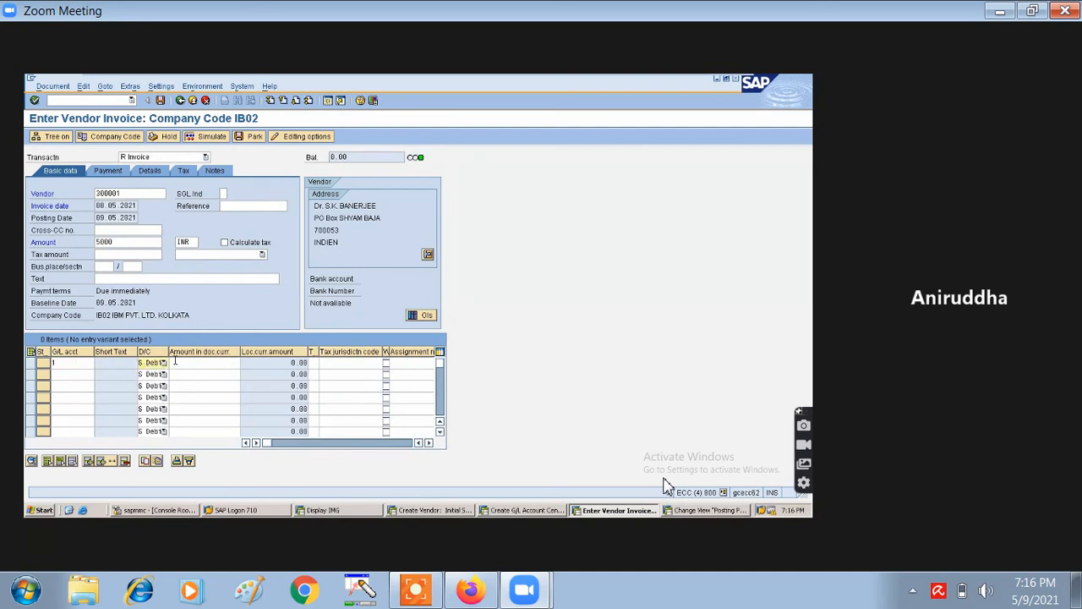
pyautogui.click(176, 361)
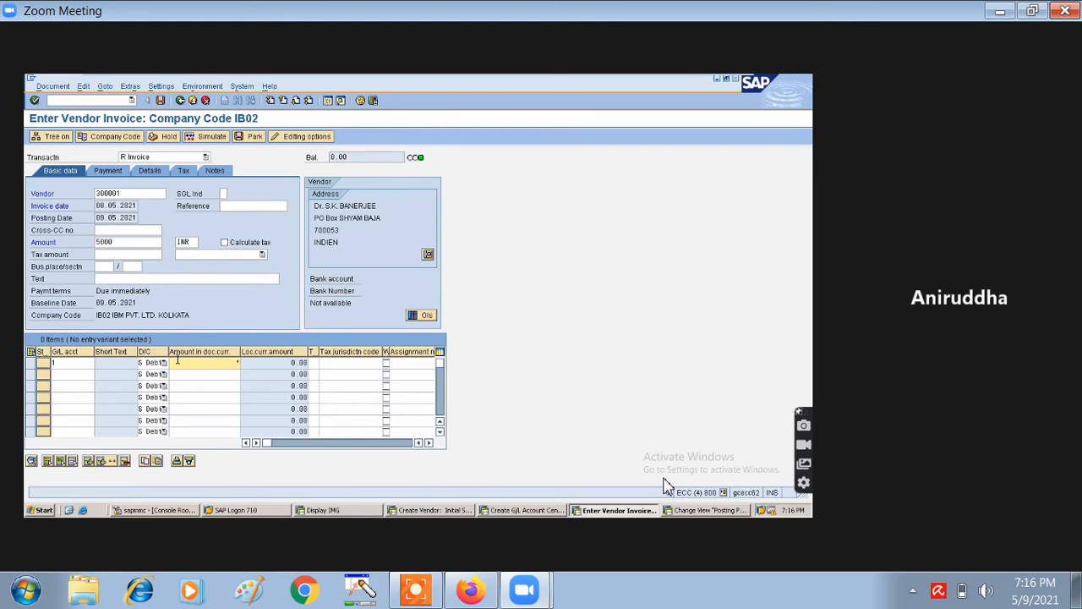
pyautogui.press('Return')
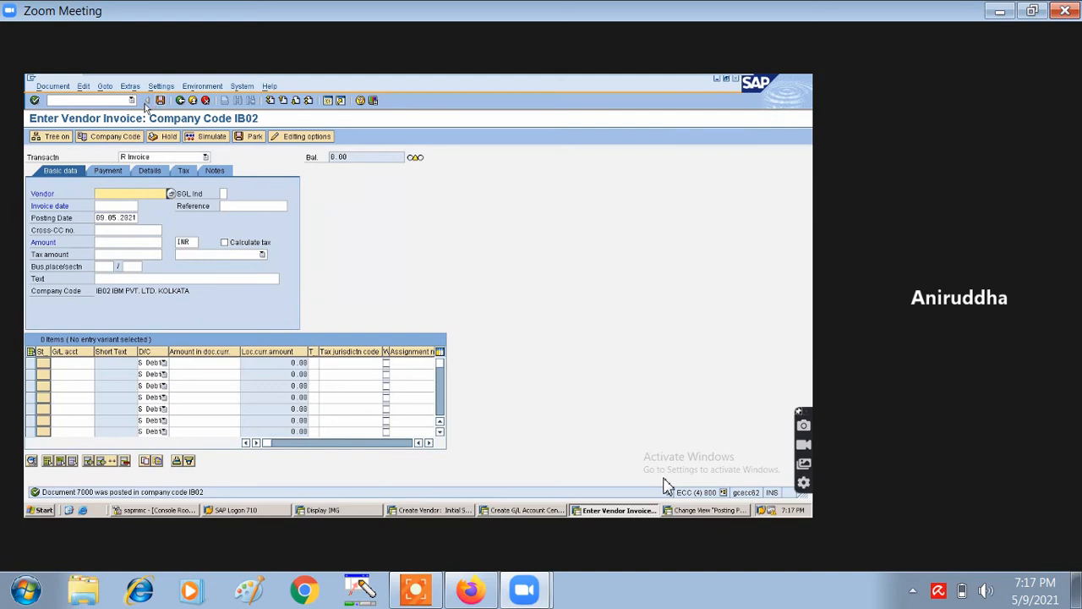
pyautogui.click(52, 87)
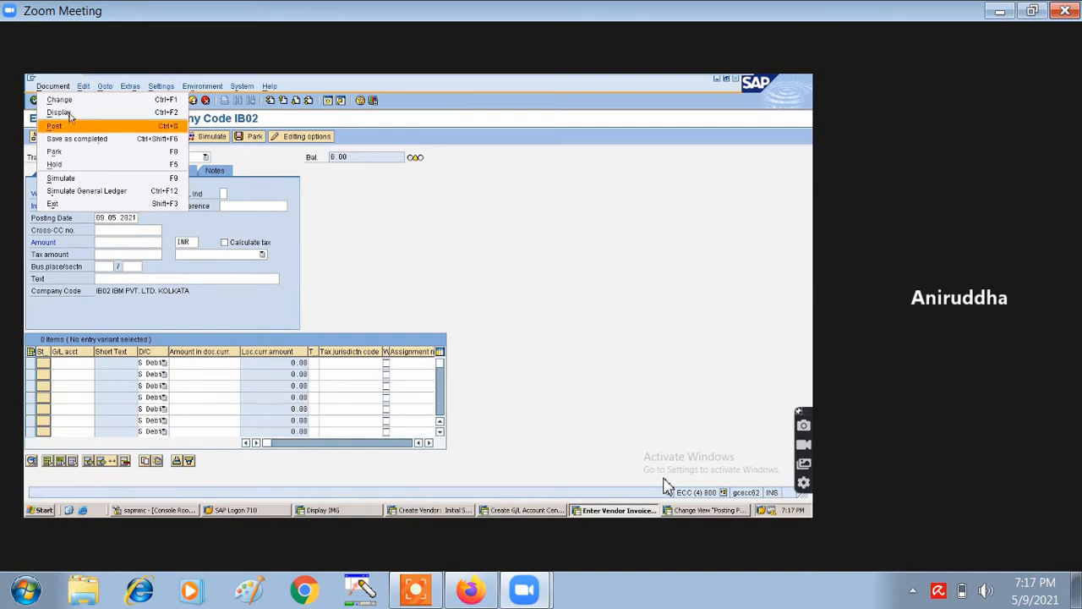
pyautogui.click(71, 114)
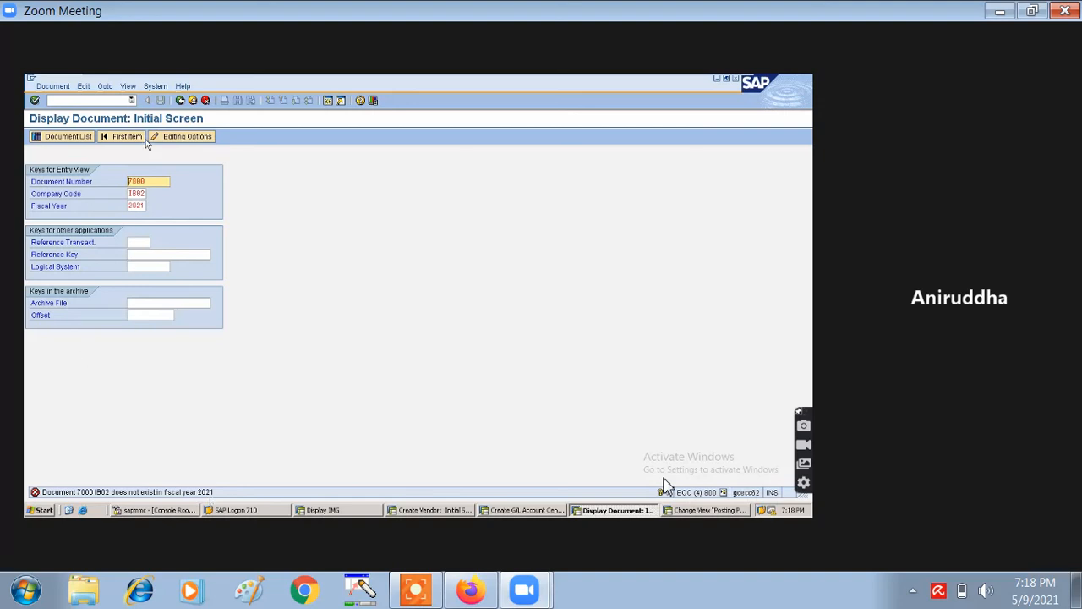
pyautogui.click(180, 101)
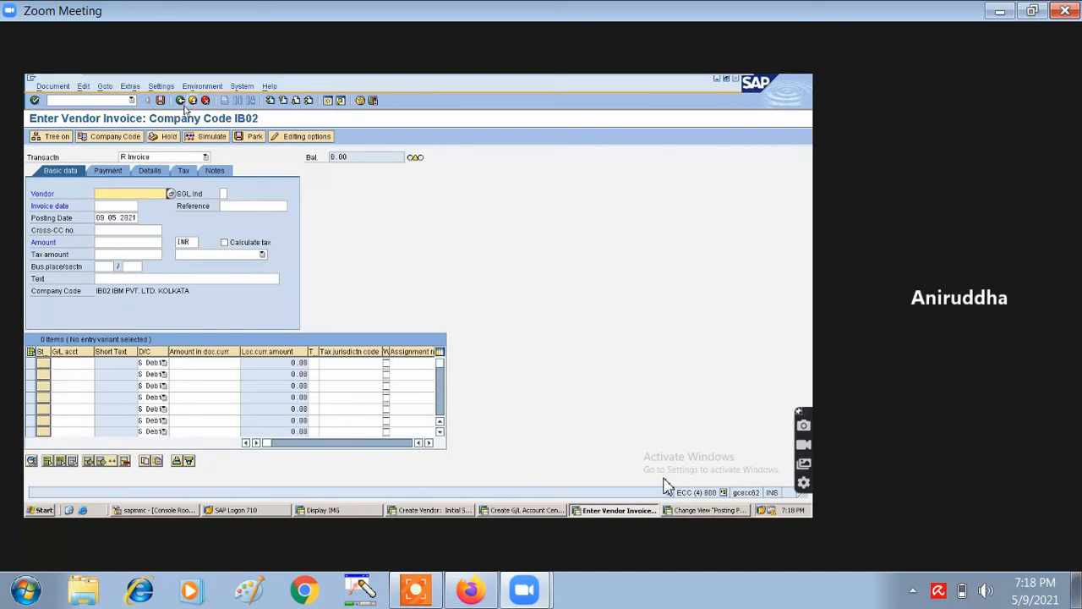
pyautogui.press('Return')
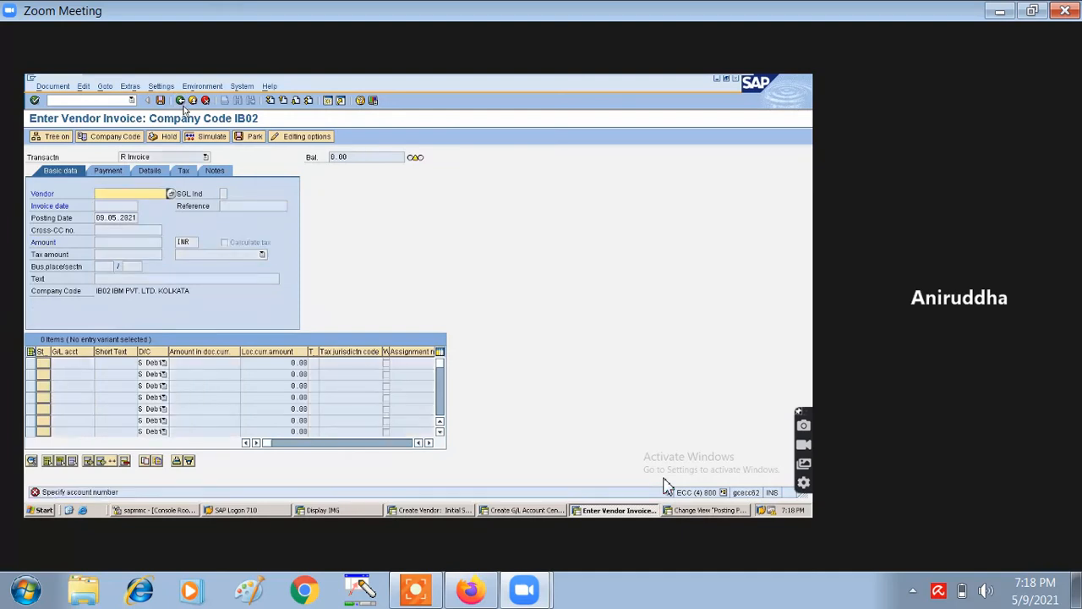
# - Cancel the unfinished vendor invoice and confirm discarding its data
pyautogui.click(182, 104)
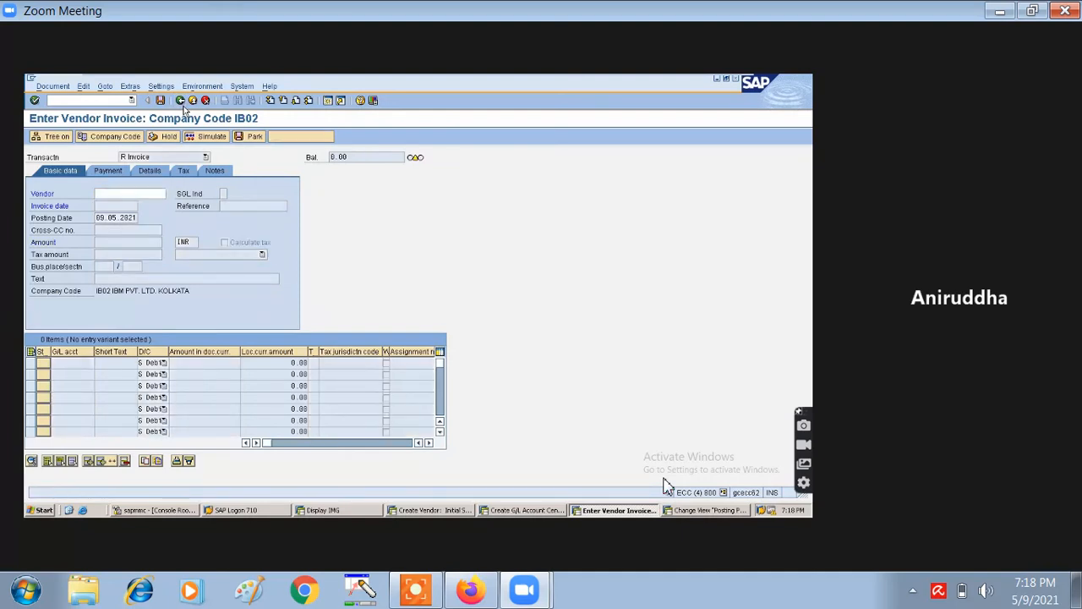
pyautogui.click(204, 100)
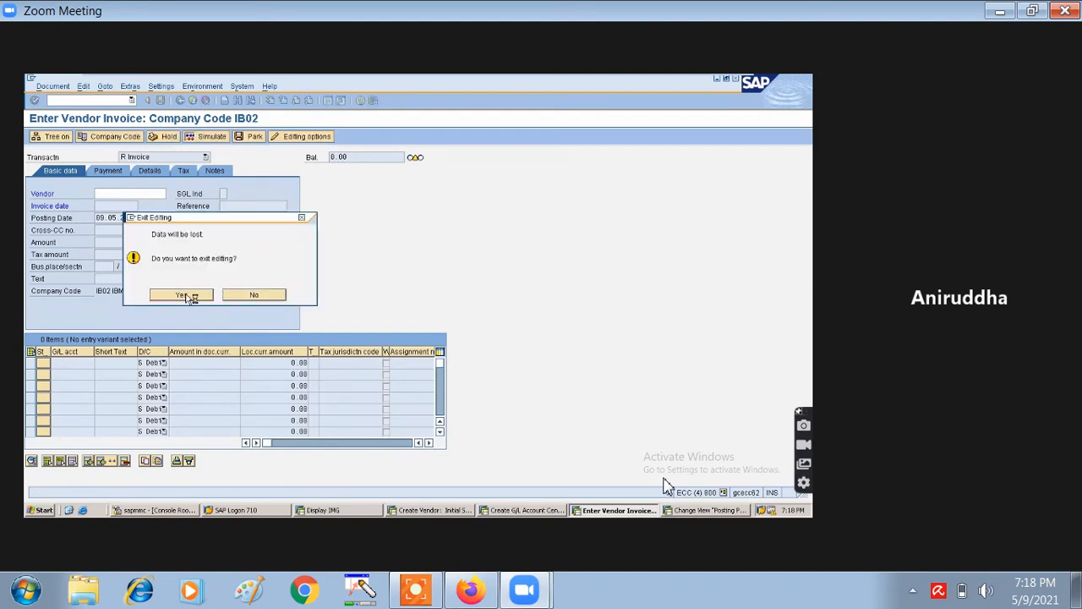
pyautogui.click(183, 294)
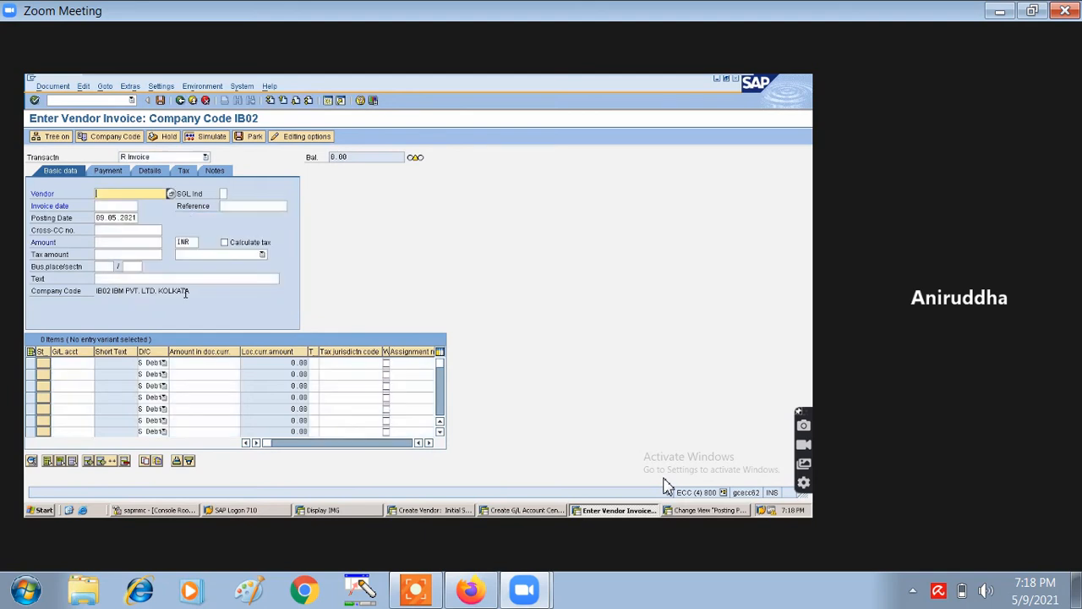
pyautogui.click(193, 99)
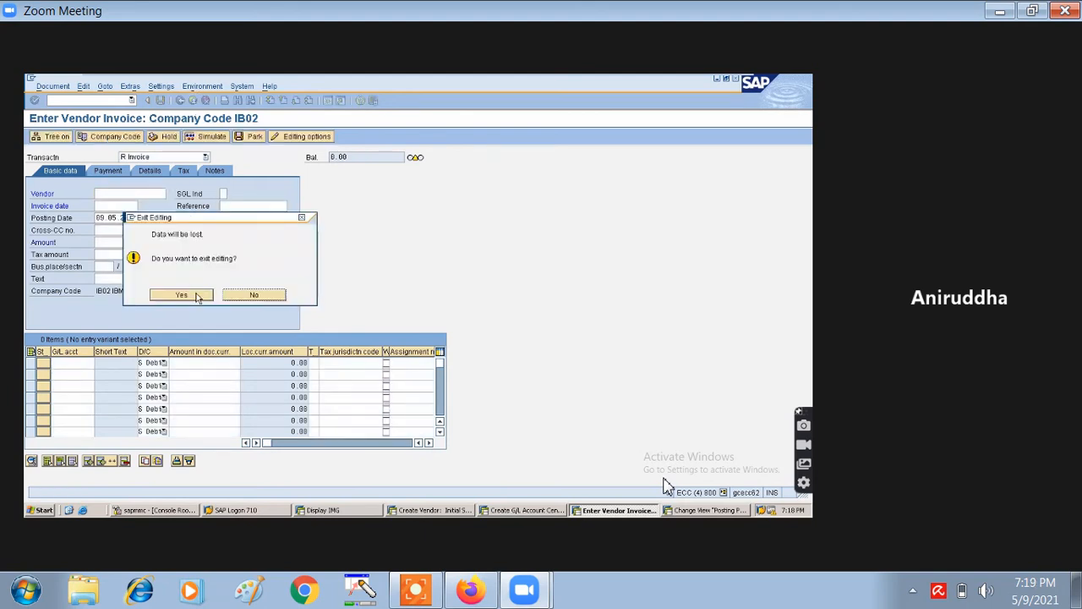
pyautogui.click(197, 298)
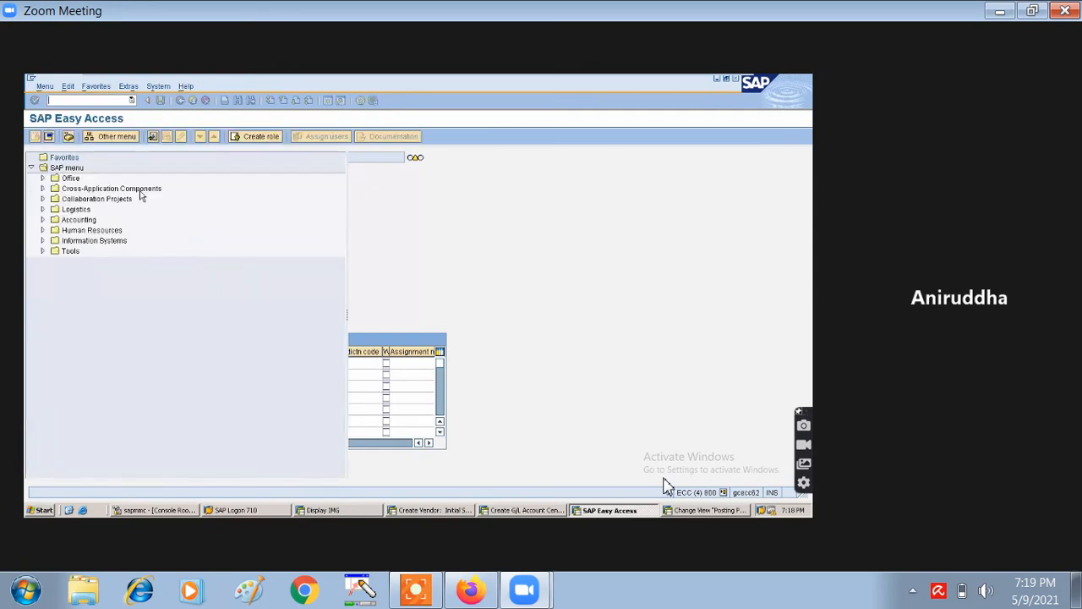
# - Close the spare Easy Access, posting periods and G/L account sessions
pyautogui.click(192, 100)
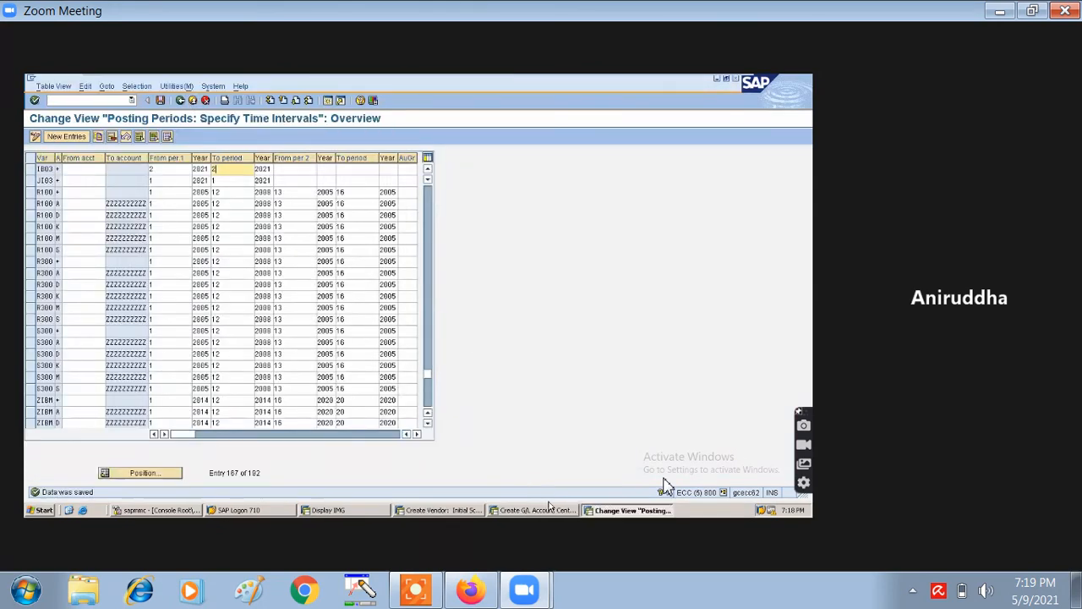
pyautogui.click(193, 101)
pyautogui.click(194, 101)
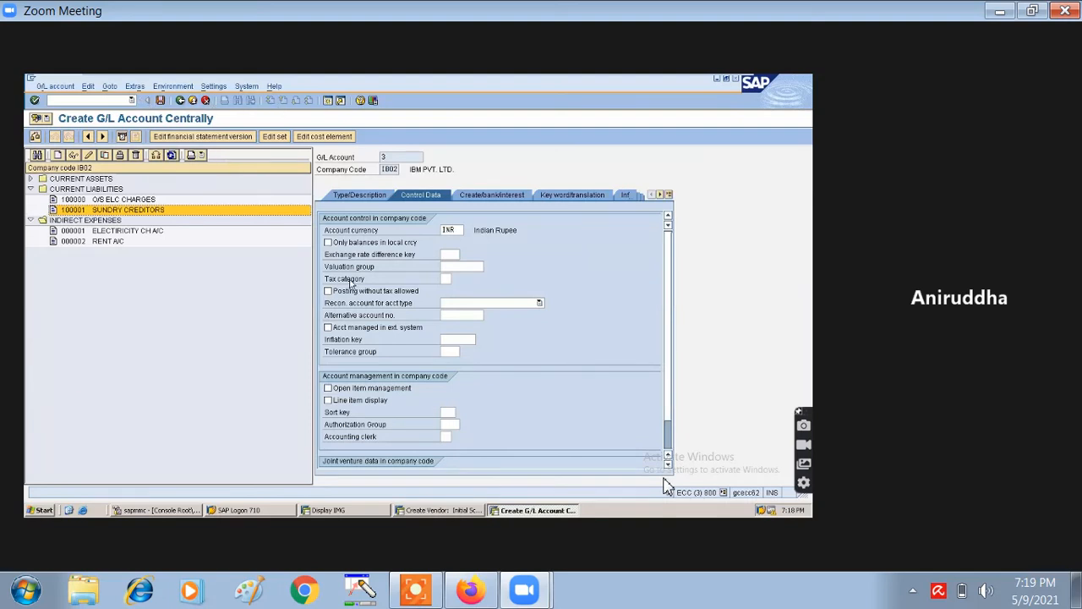
pyautogui.click(192, 100)
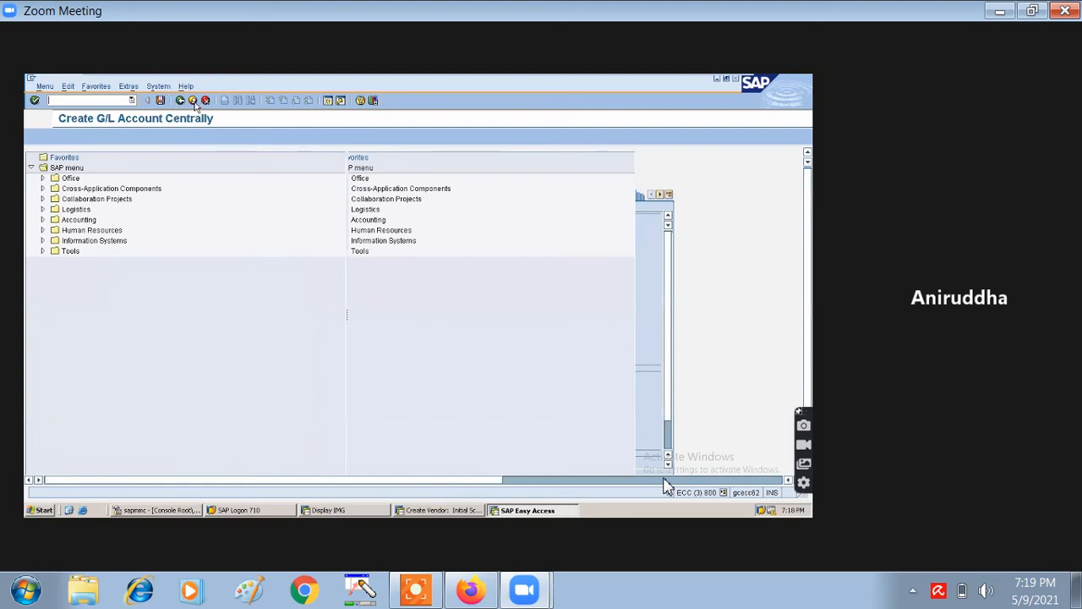
pyautogui.click(195, 102)
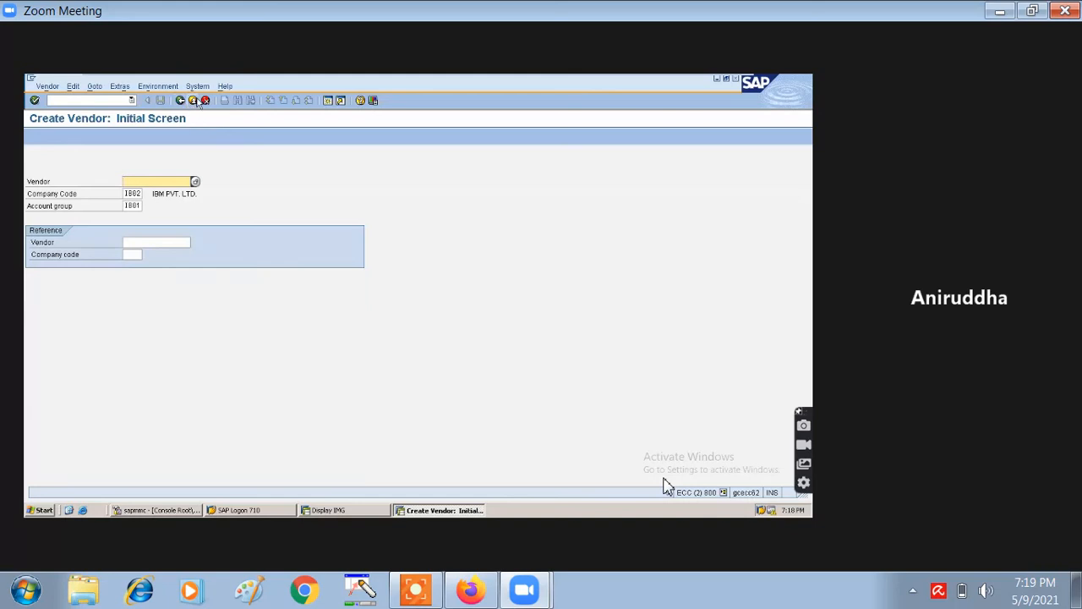
# - Cancel the Create Vendor entry without saving and return to the main menu
pyautogui.press('Return')
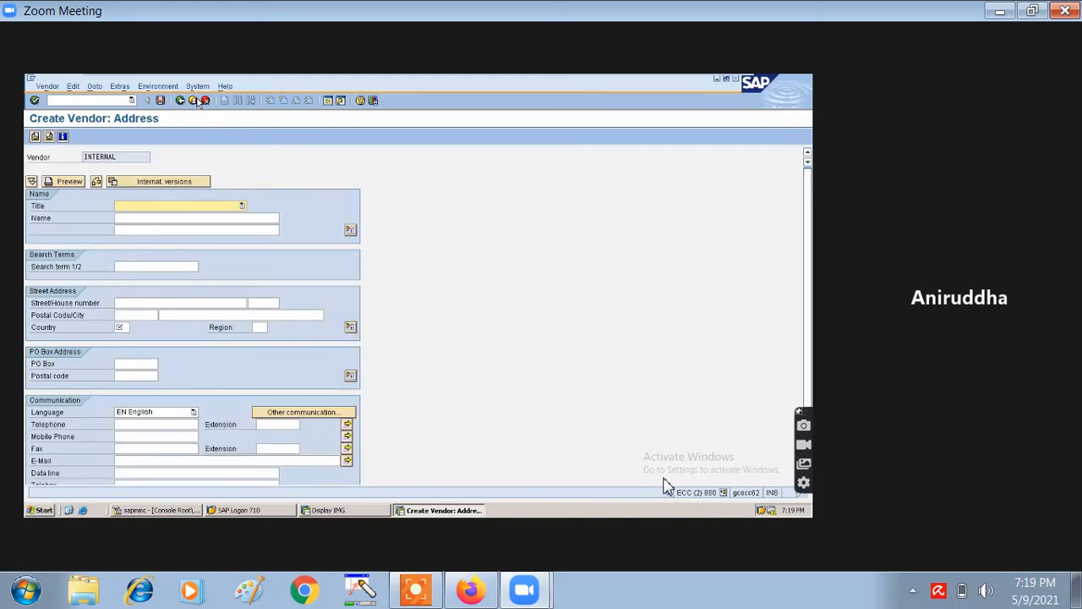
pyautogui.click(194, 99)
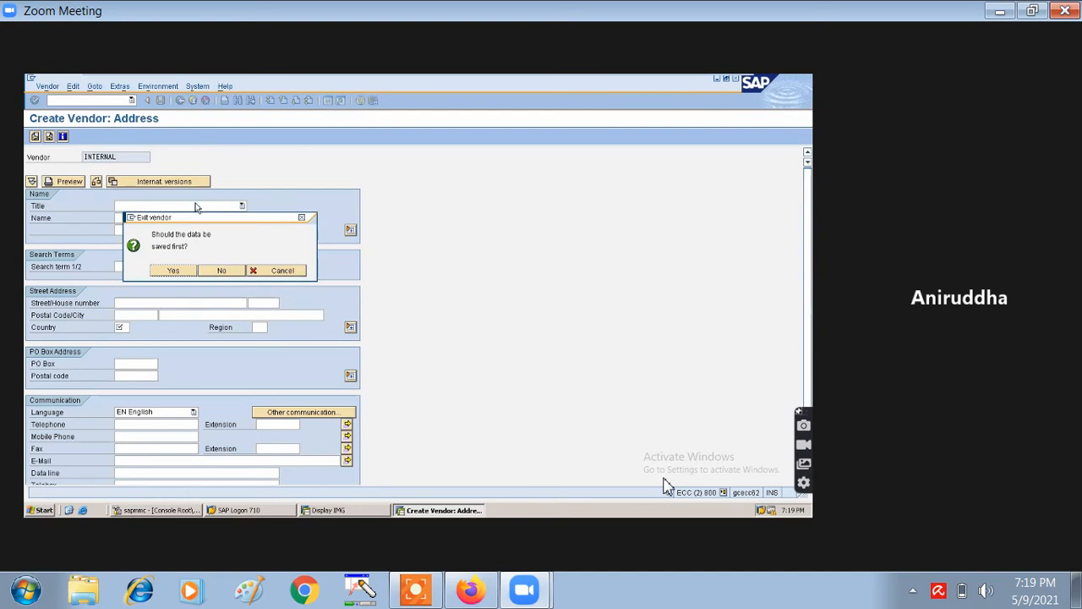
pyautogui.click(172, 270)
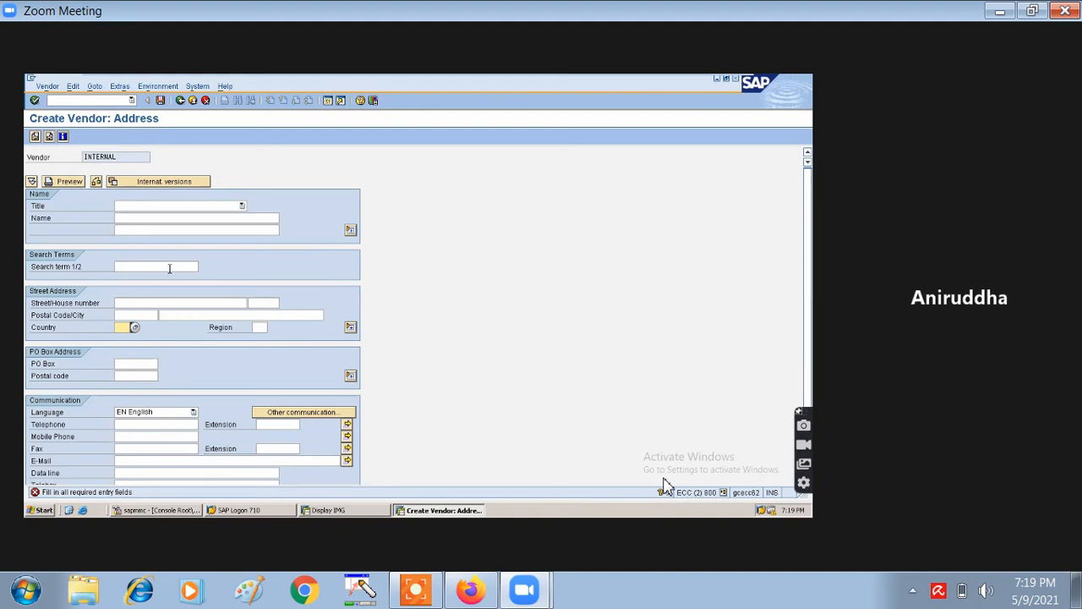
pyautogui.click(205, 99)
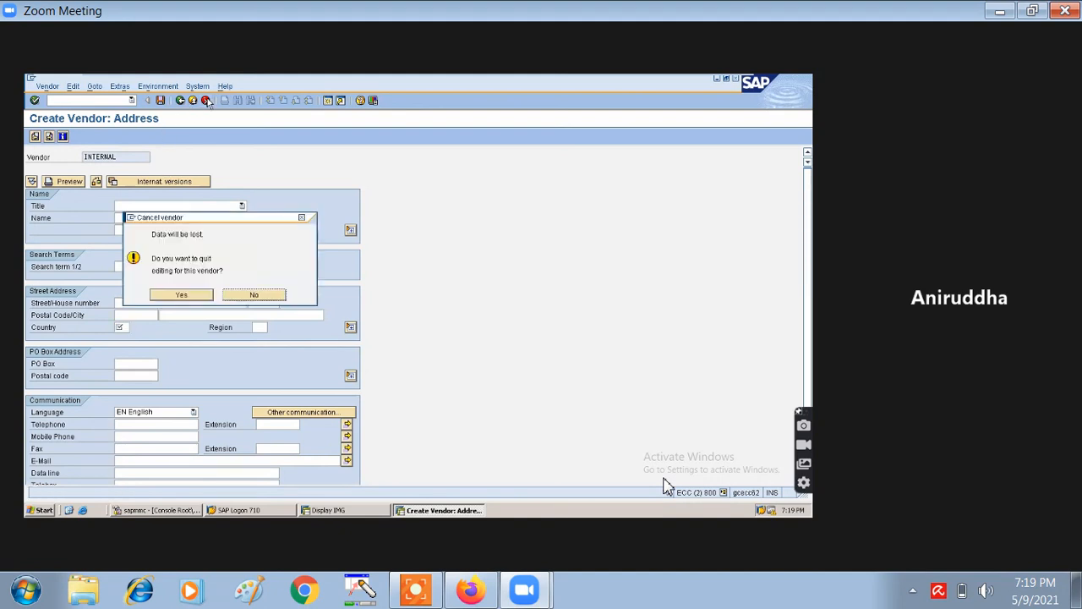
pyautogui.click(200, 299)
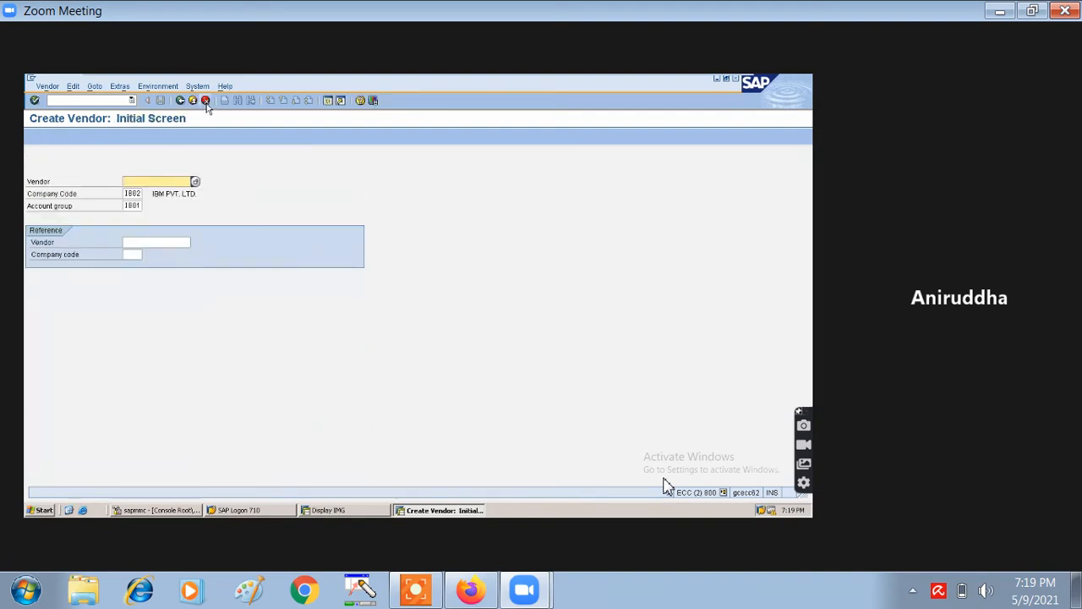
pyautogui.click(205, 101)
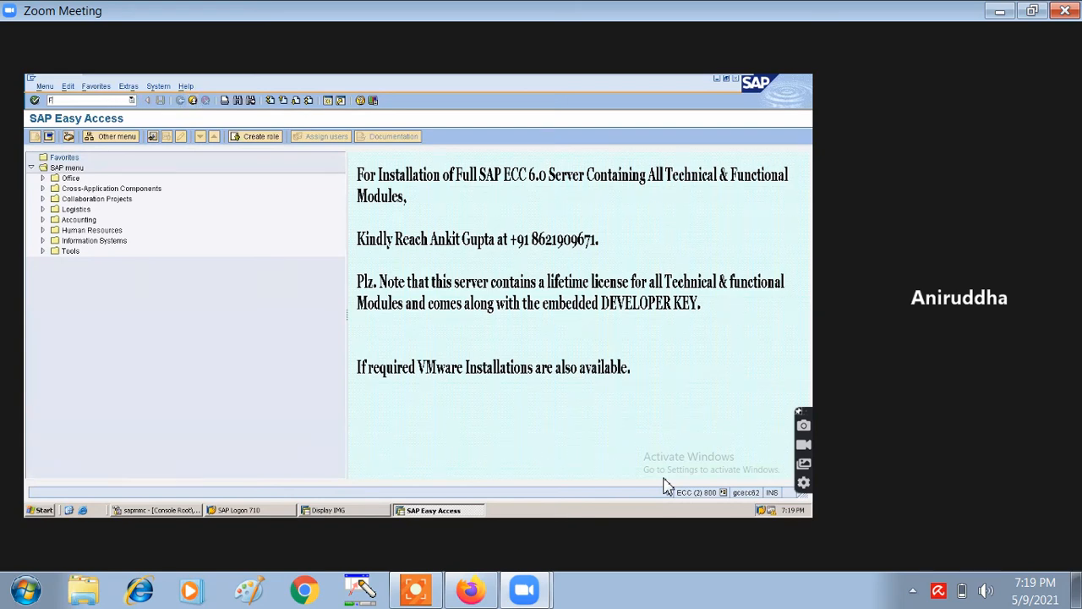
# - Display document 7000 of company code IB02 for fiscal year 2021 with FB03
pyautogui.press('Return')
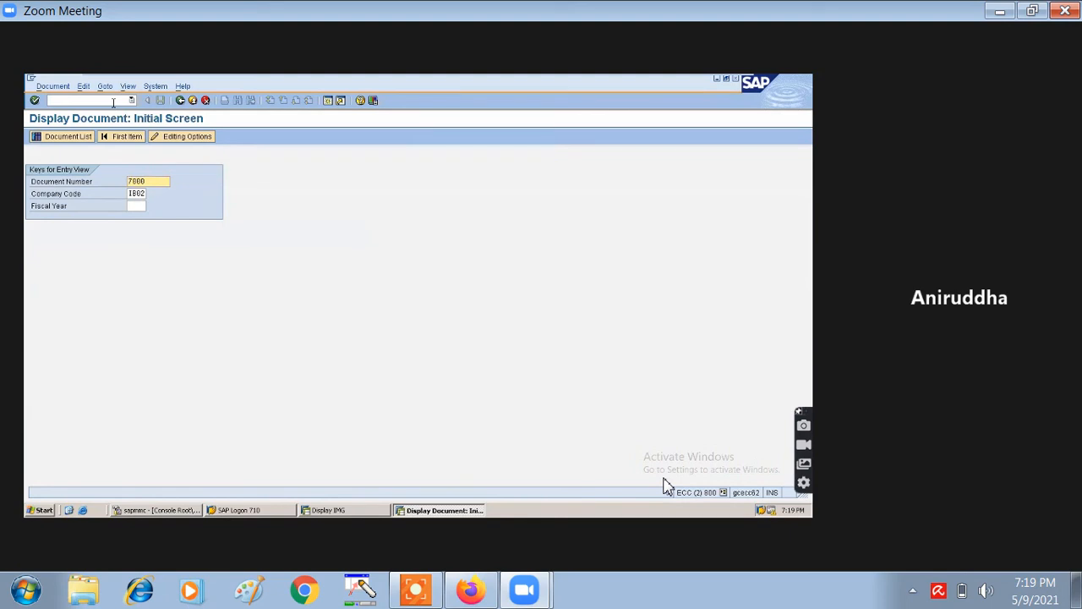
pyautogui.click(139, 204)
pyautogui.write('2021')
pyautogui.press('Return')
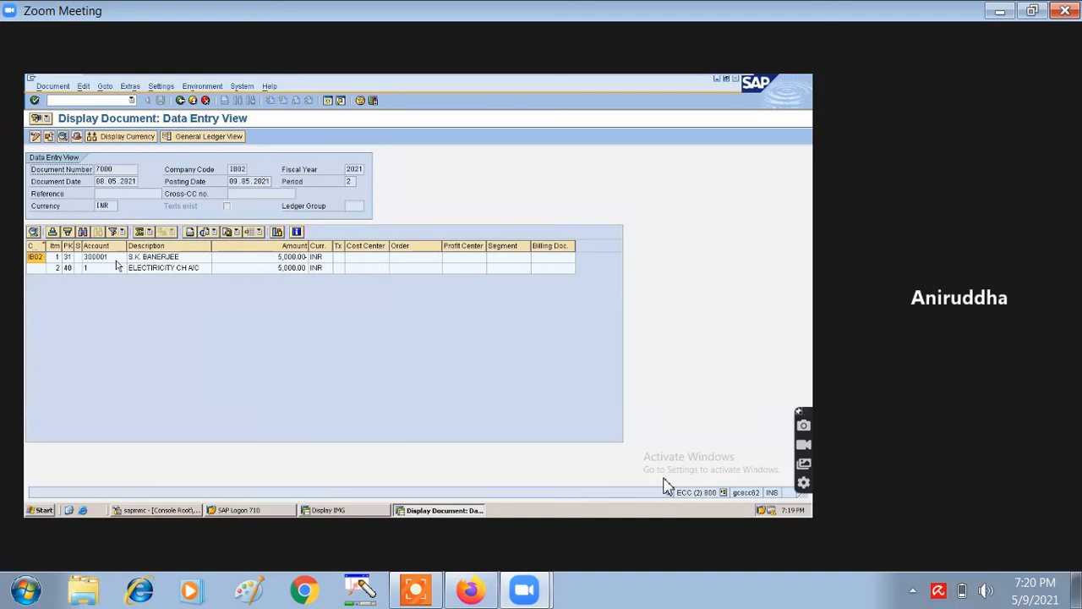
# - Select the vendor line of invoice document 7000
pyautogui.click(259, 259)
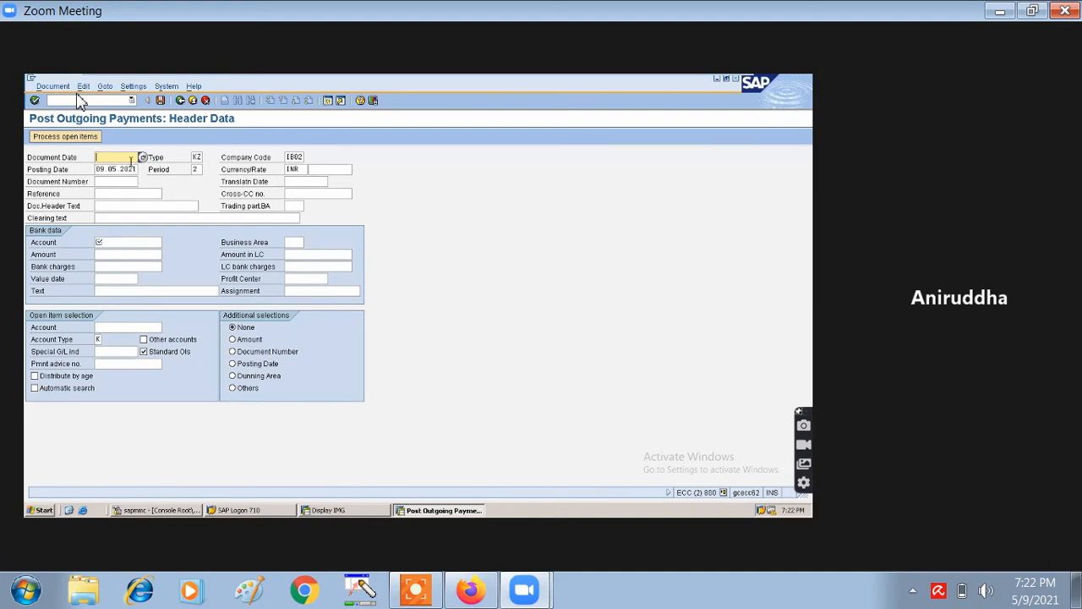
# - Set document date 08.05.2021 and bank account 200000 from chart IB06
pyautogui.press('F4')
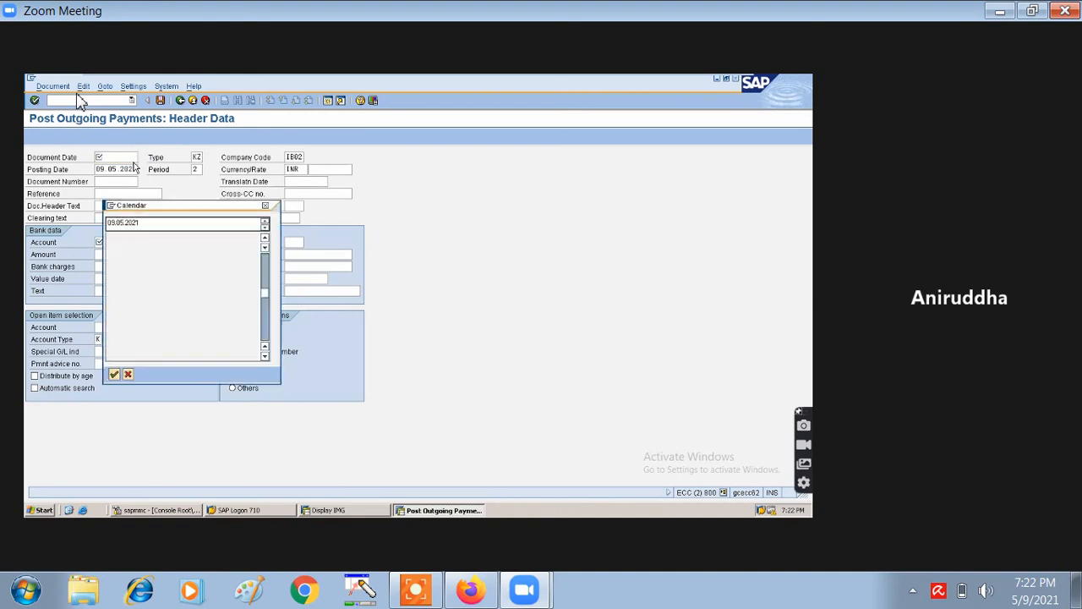
pyautogui.doubleClick(235, 302)
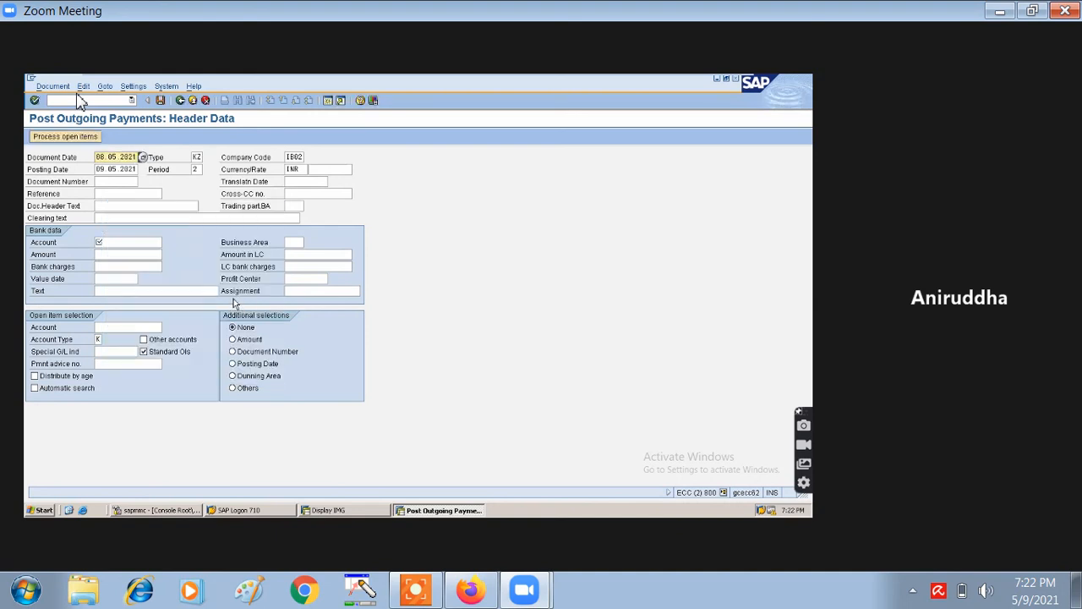
pyautogui.click(106, 183)
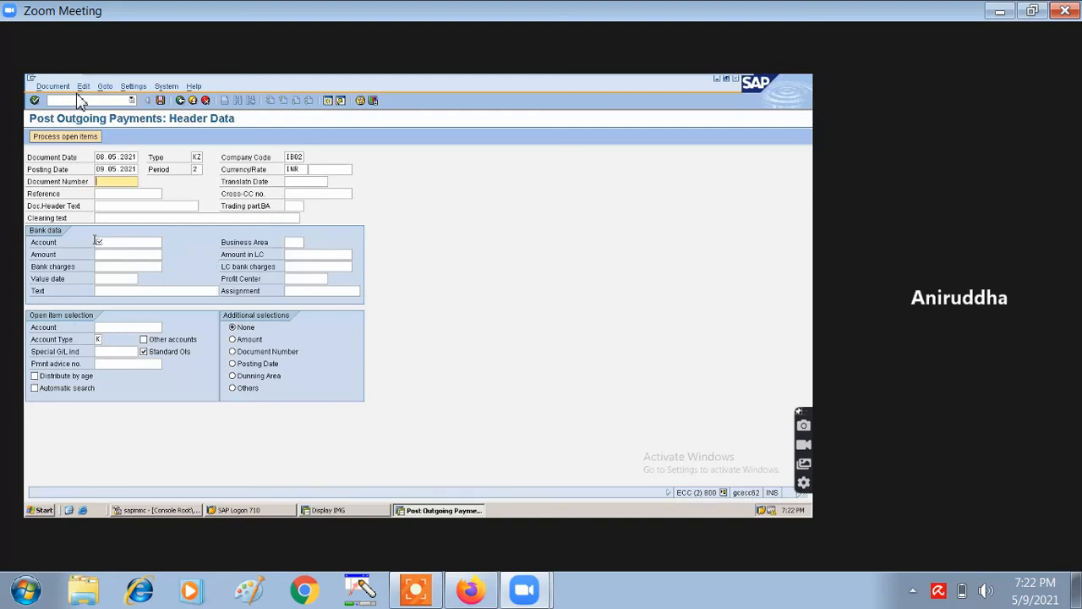
pyautogui.click(125, 242)
pyautogui.click(167, 242)
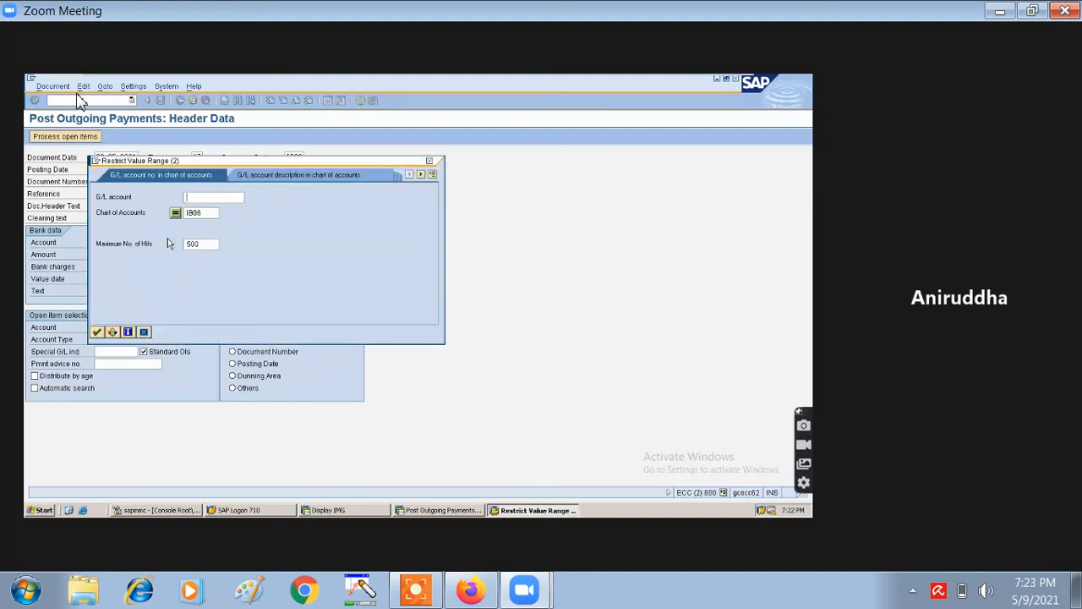
pyautogui.click(97, 332)
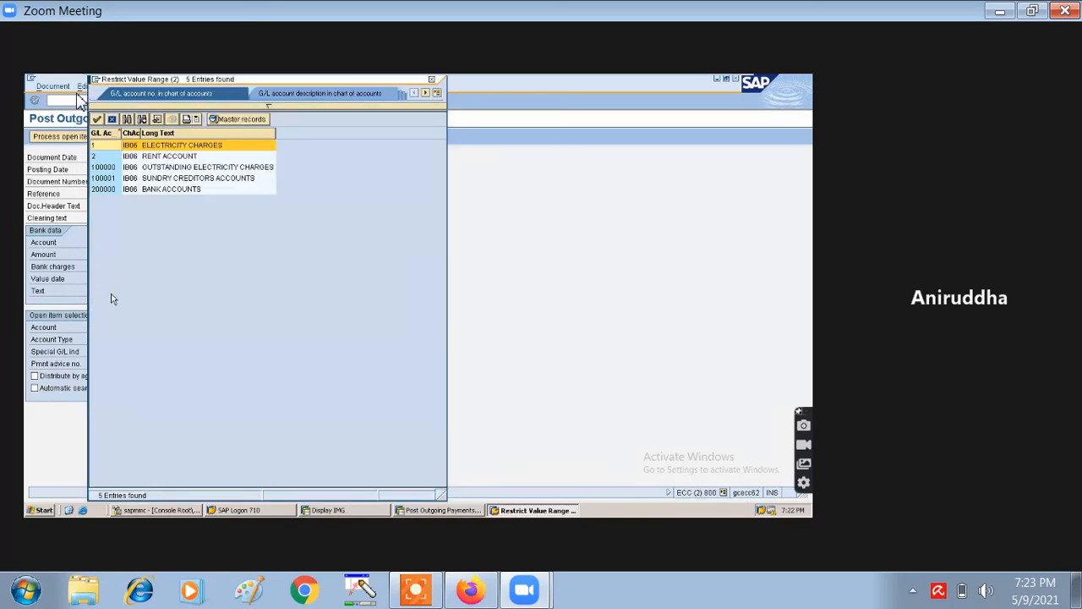
pyautogui.doubleClick(169, 188)
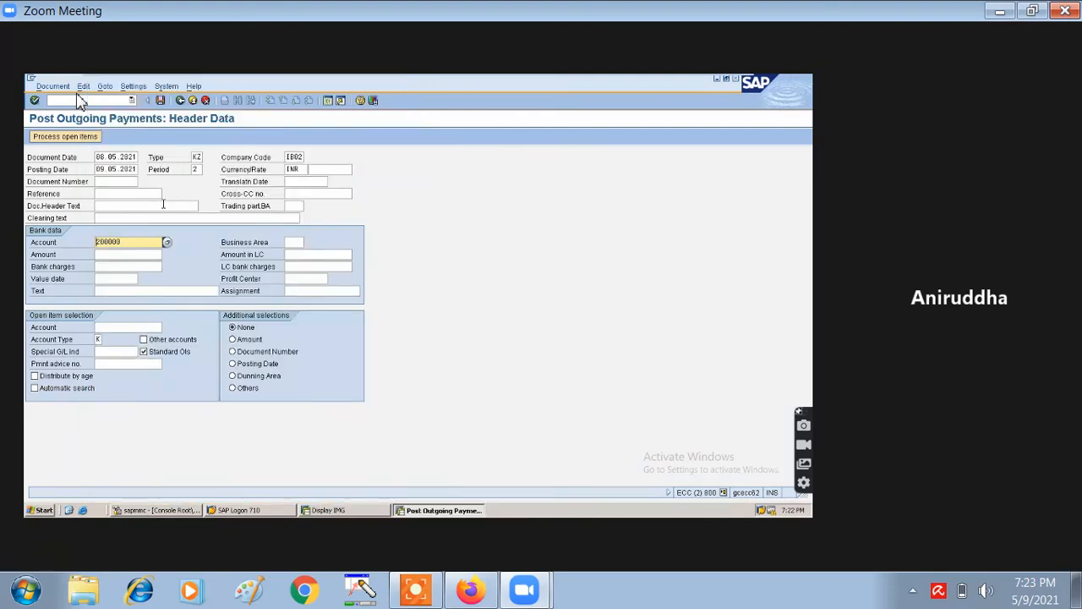
# - Enter payment amount 5000 and value date 11.05.2021
pyautogui.click(140, 254)
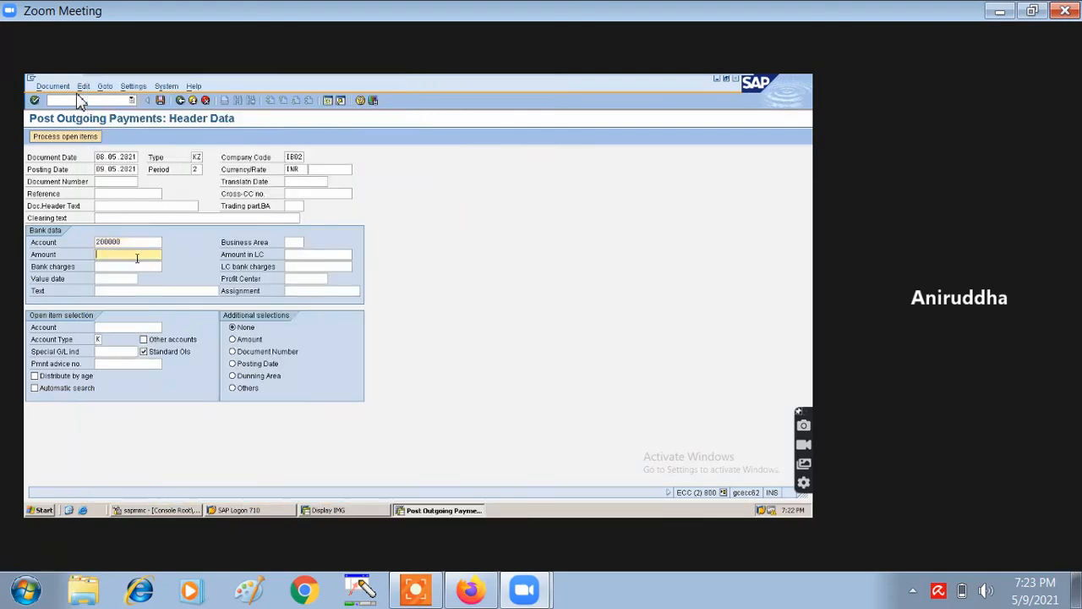
pyautogui.write('5000')
pyautogui.click(123, 278)
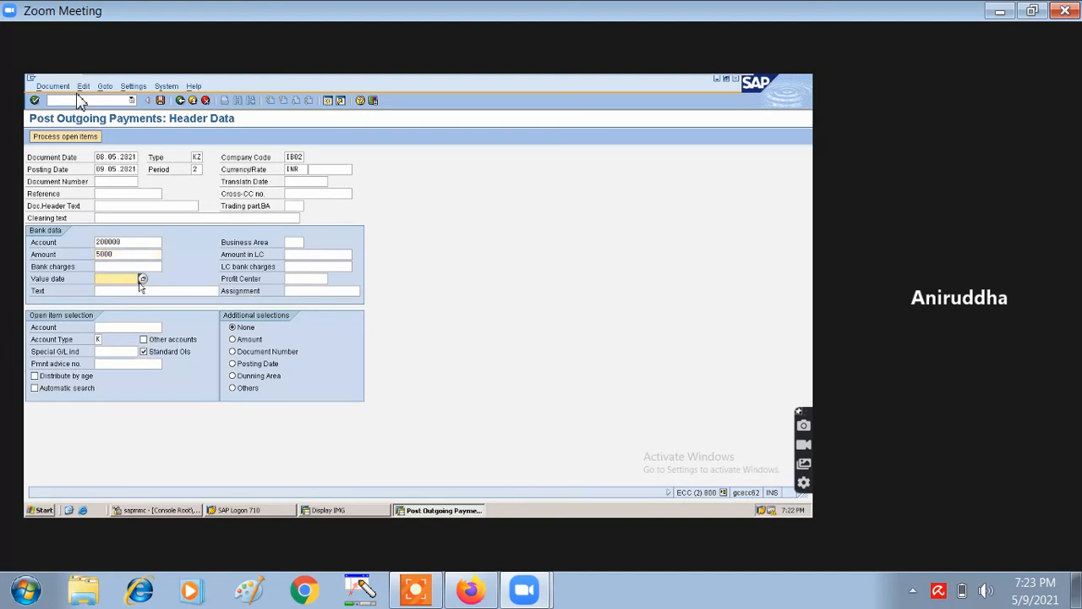
pyautogui.click(142, 279)
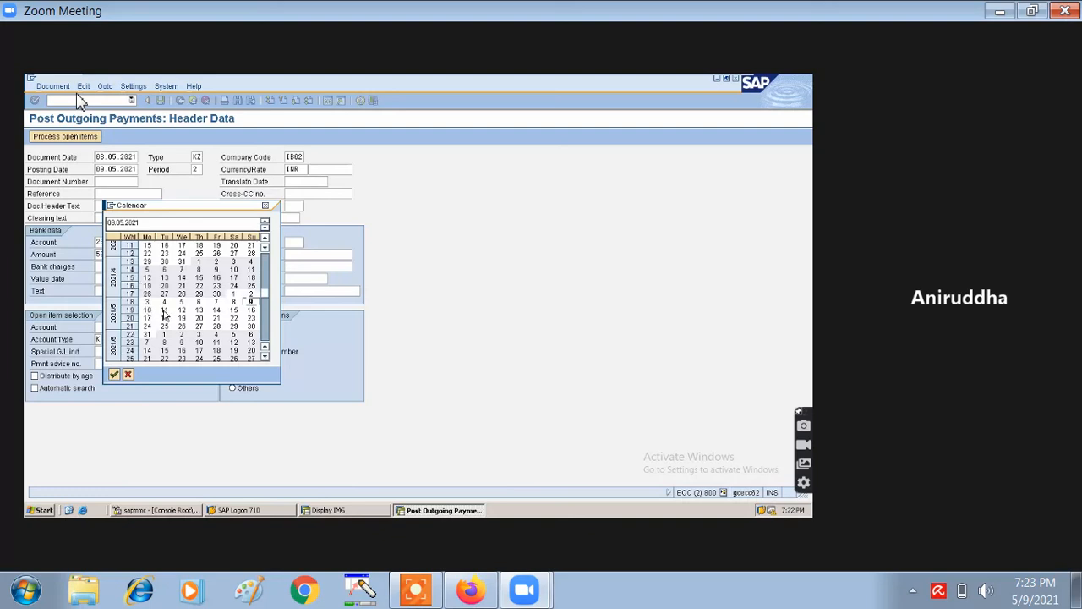
pyautogui.doubleClick(165, 312)
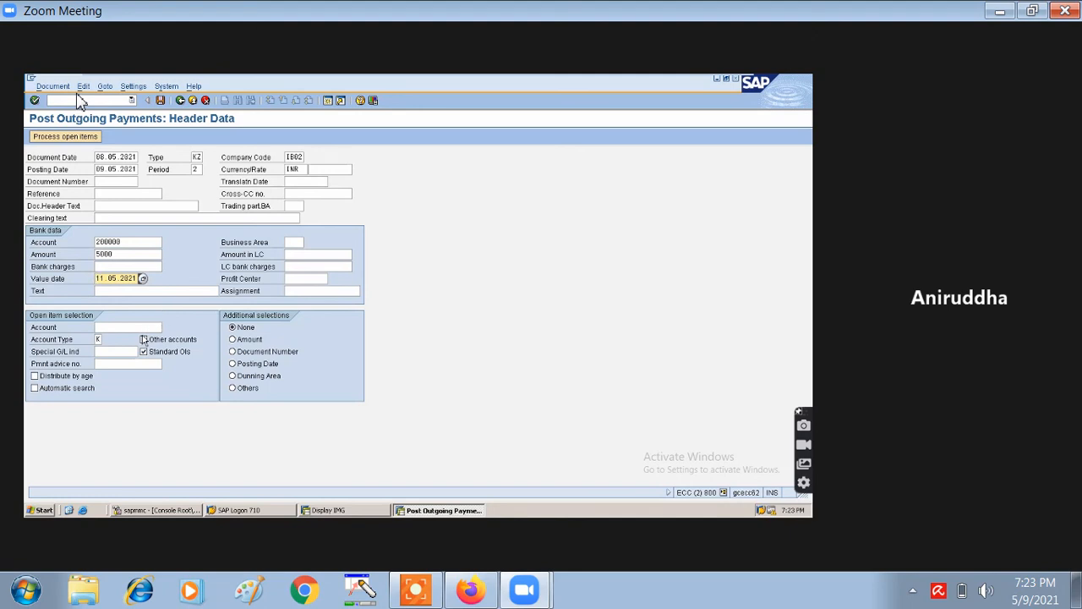
pyautogui.click(145, 327)
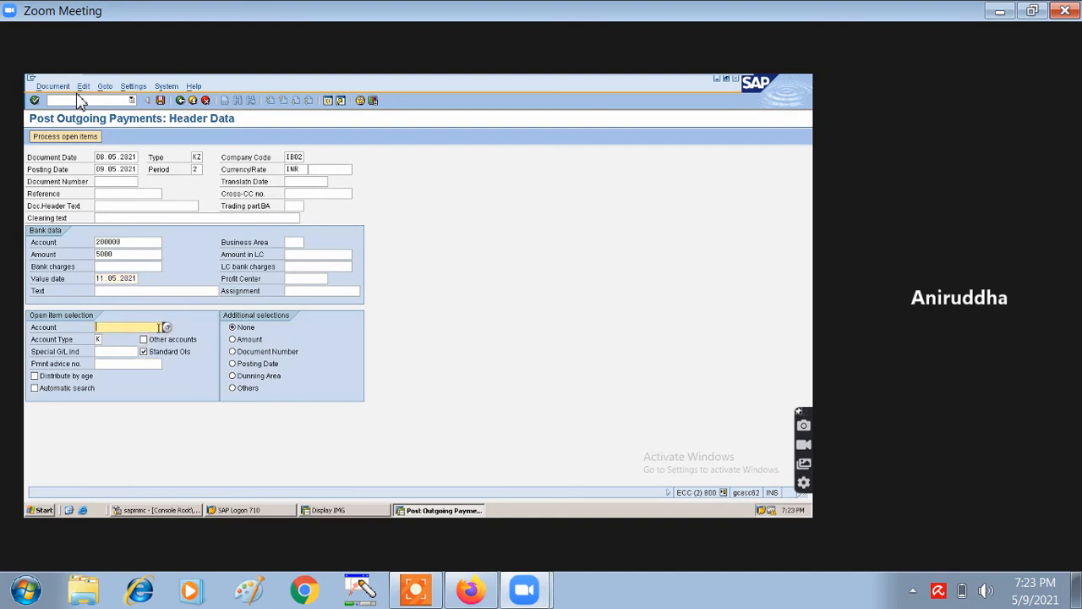
# - Set the open-item account to the vendor found with search term SK* and confirm
pyautogui.click(167, 328)
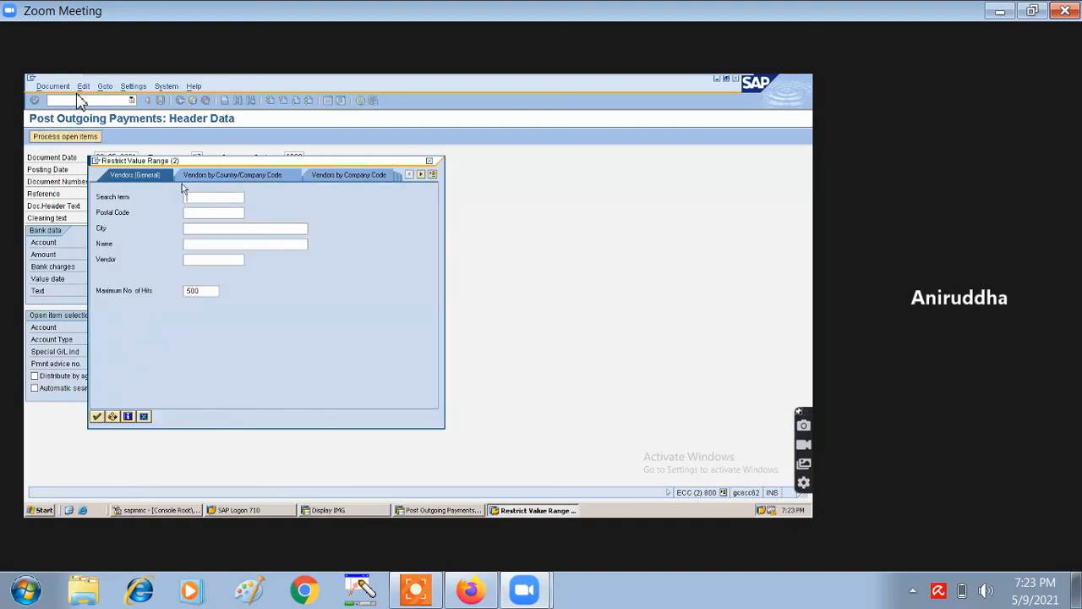
pyautogui.write('S')
pyautogui.write('K')
pyautogui.write('*')
pyautogui.press('Return')
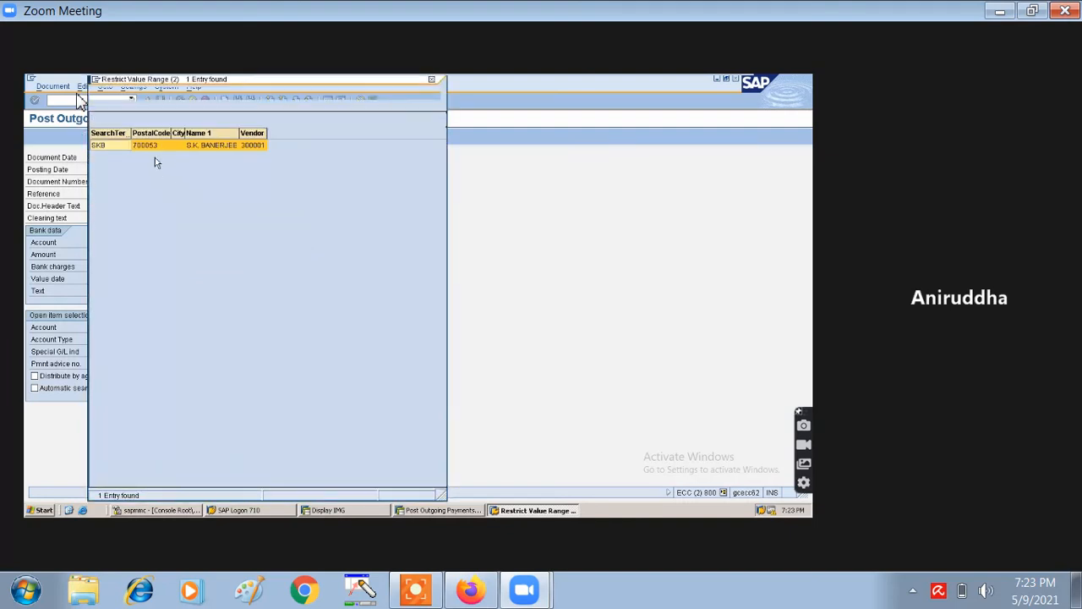
pyautogui.doubleClick(128, 146)
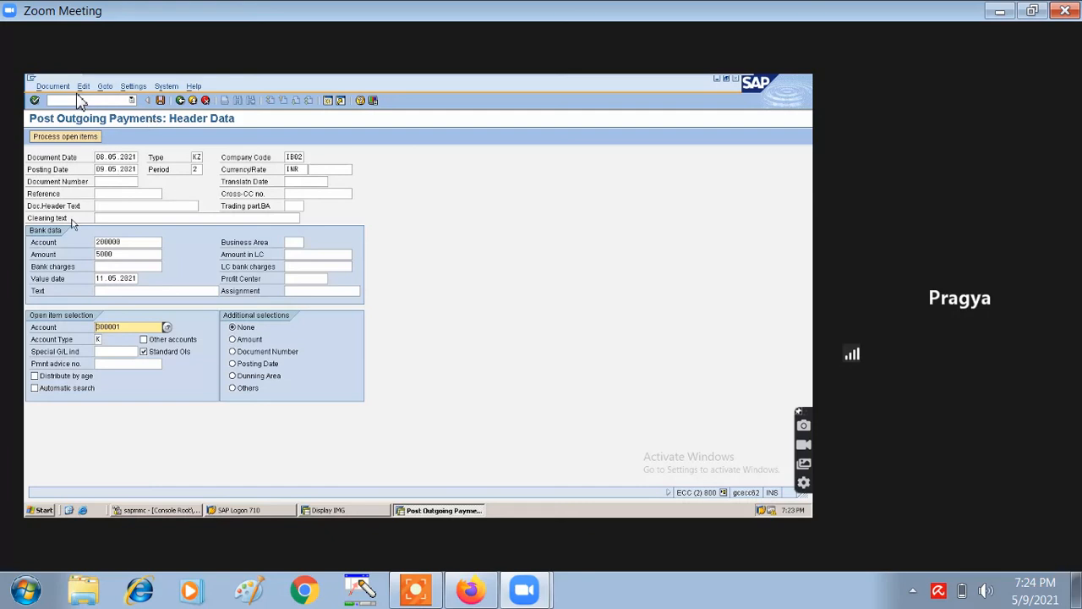
pyautogui.click(91, 137)
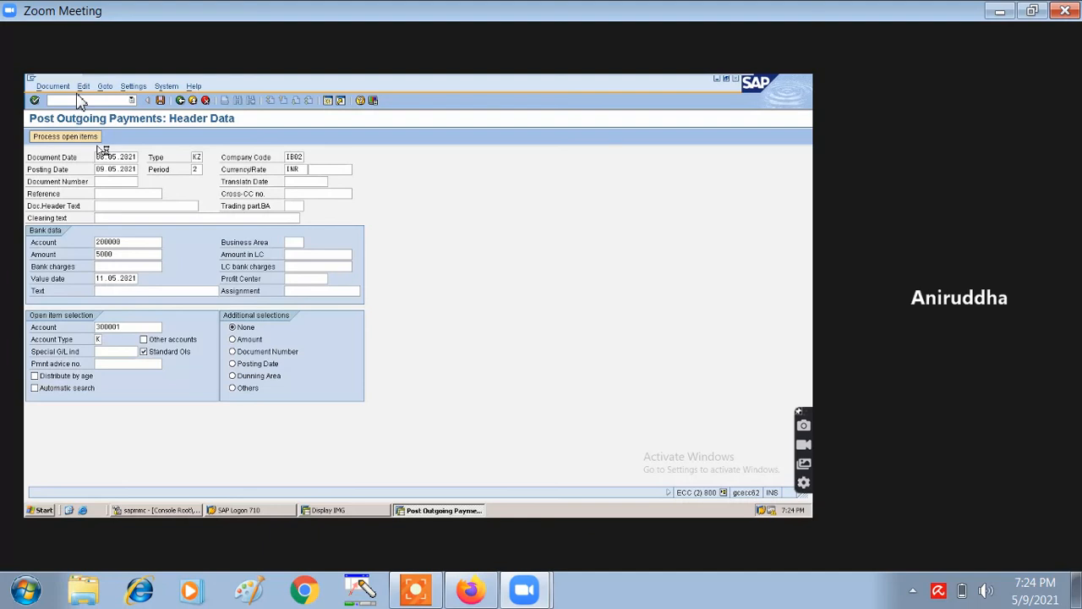
# - Process the vendor's open items, assigning the 5,000 invoice, and post the payment
pyautogui.click(92, 138)
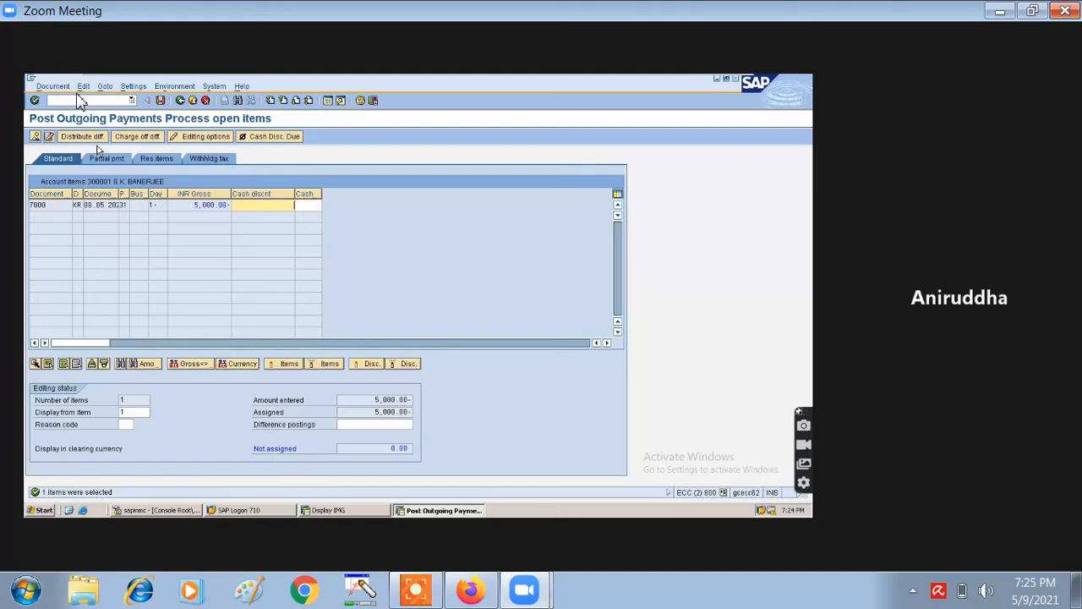
pyautogui.click(158, 100)
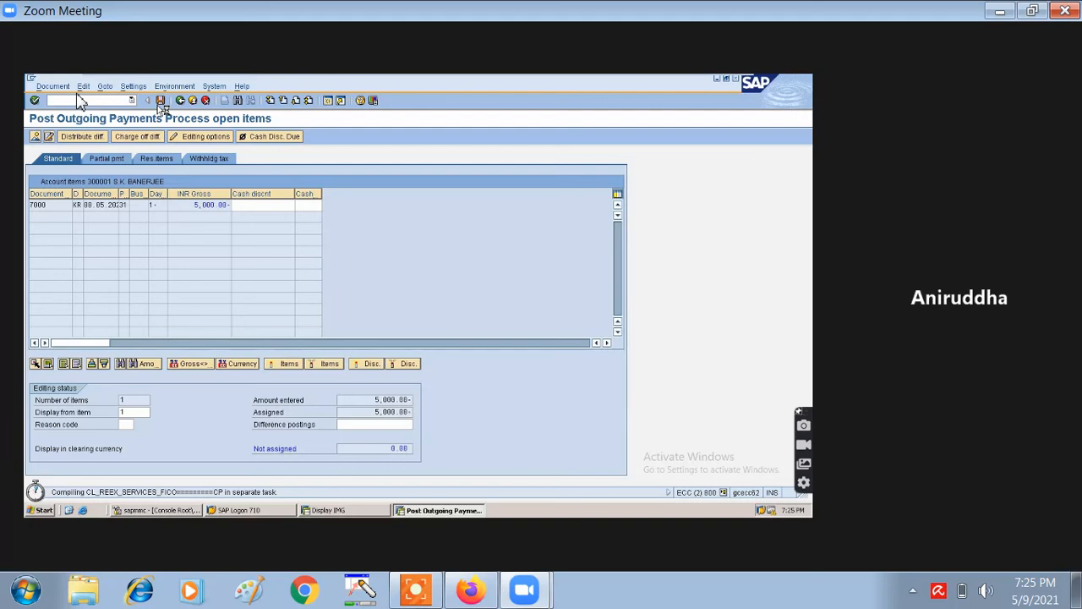
pyautogui.moveTo(162, 81)
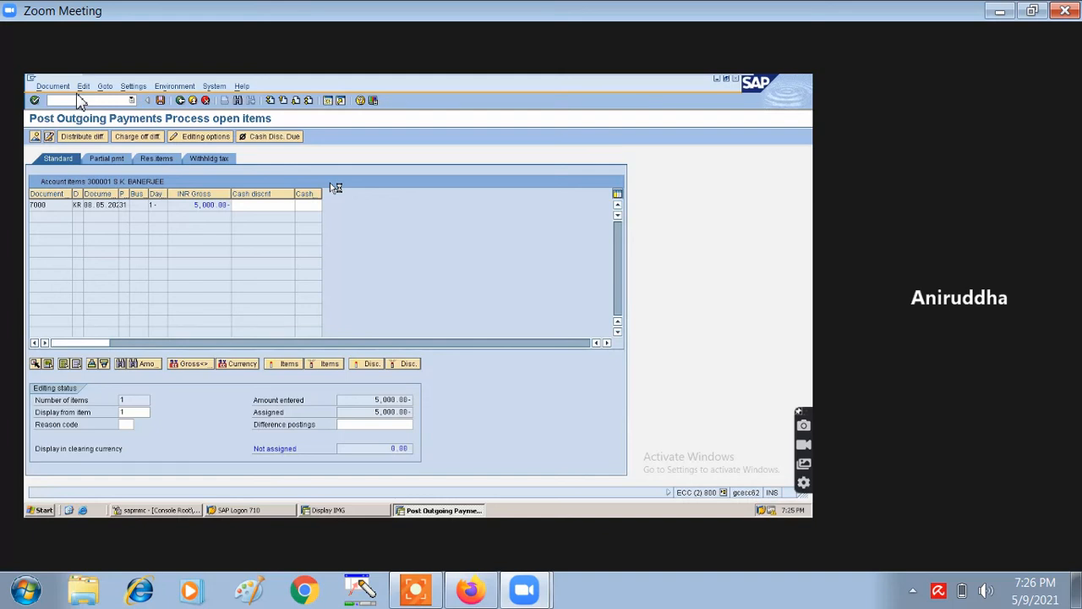
pyautogui.hotkey('ctrl', 's')
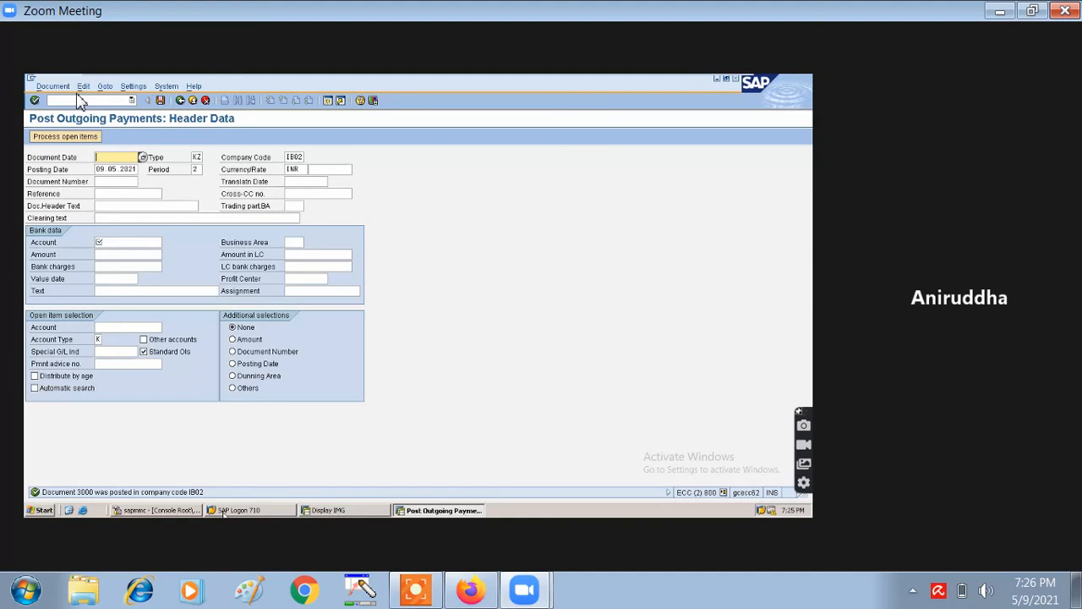
pyautogui.click(51, 86)
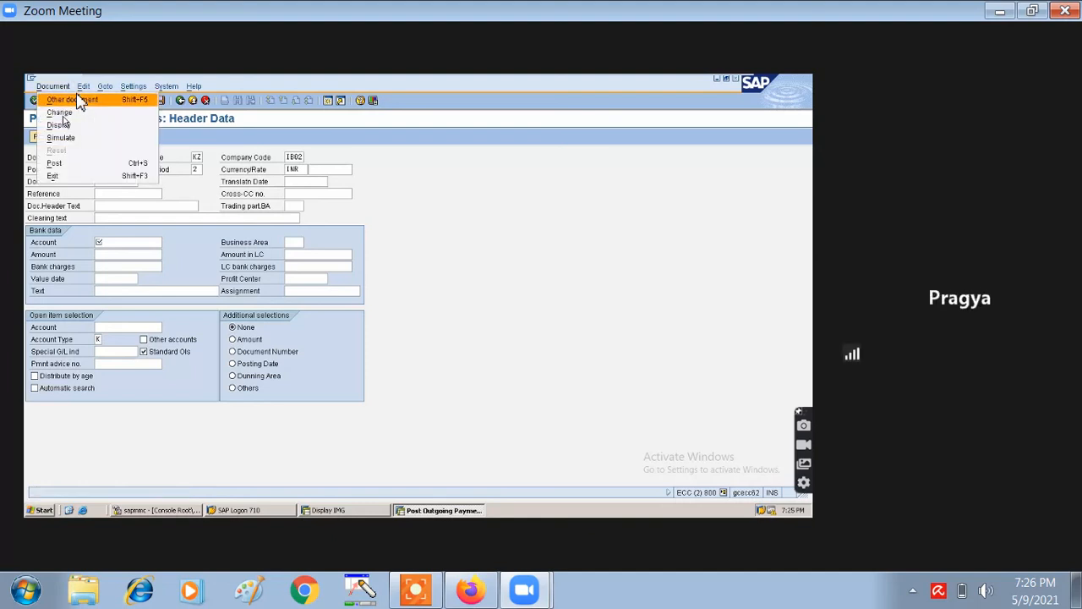
pyautogui.click(47, 86)
pyautogui.click(46, 87)
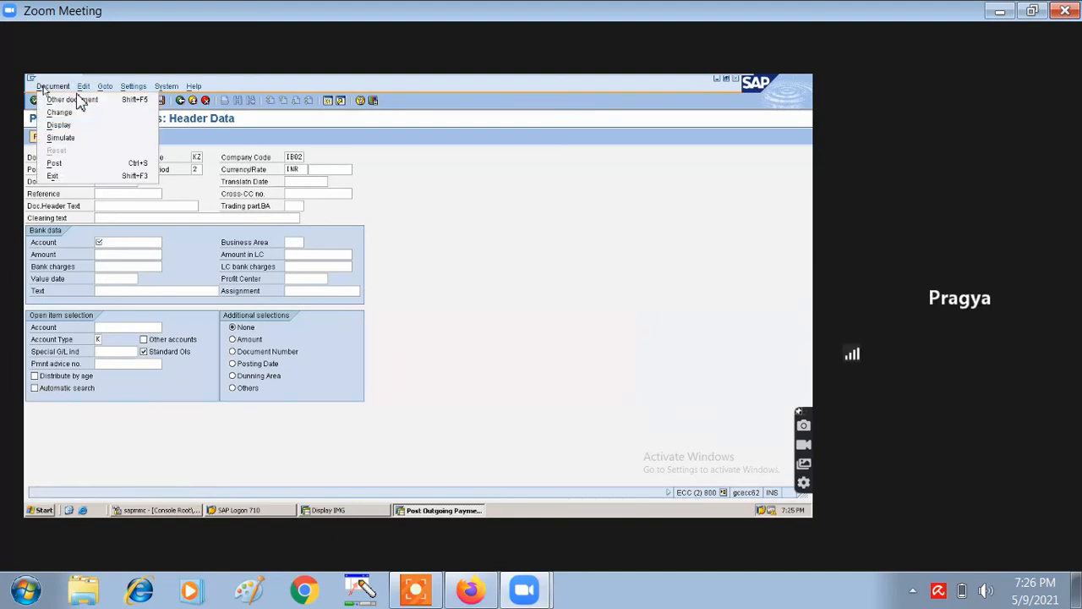
pyautogui.click(64, 126)
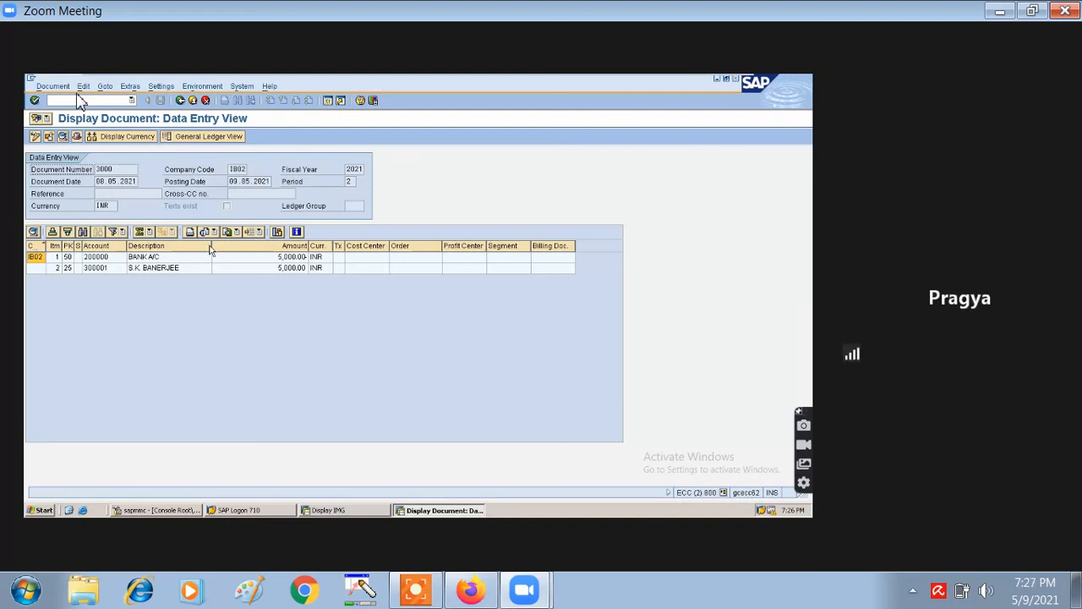
pyautogui.click(180, 100)
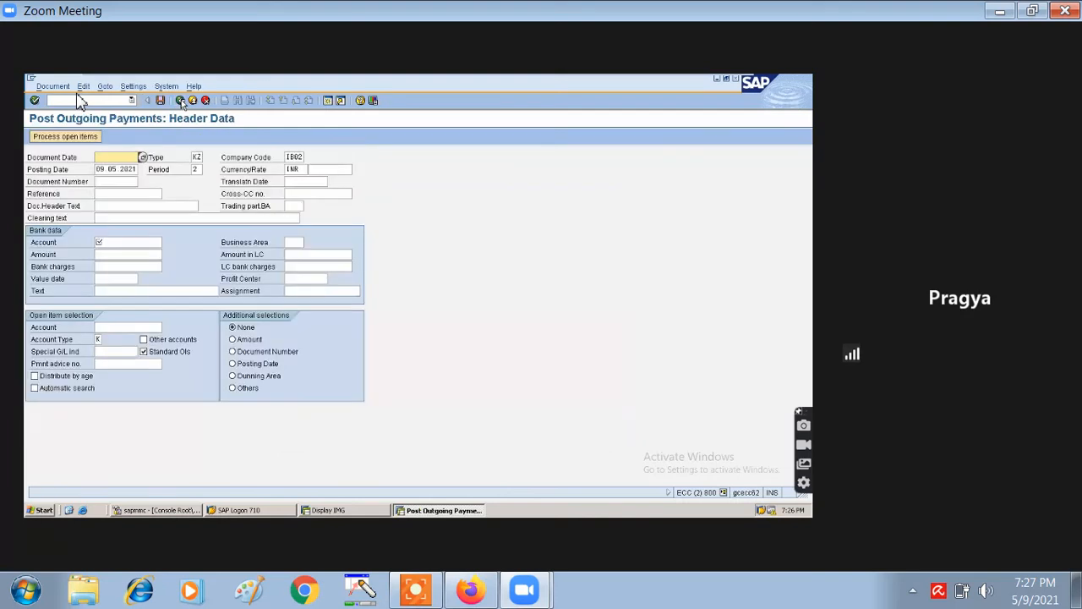
# - Leave the outgoing payment posting without keeping the data and enter transaction FBL1N
pyautogui.click(180, 100)
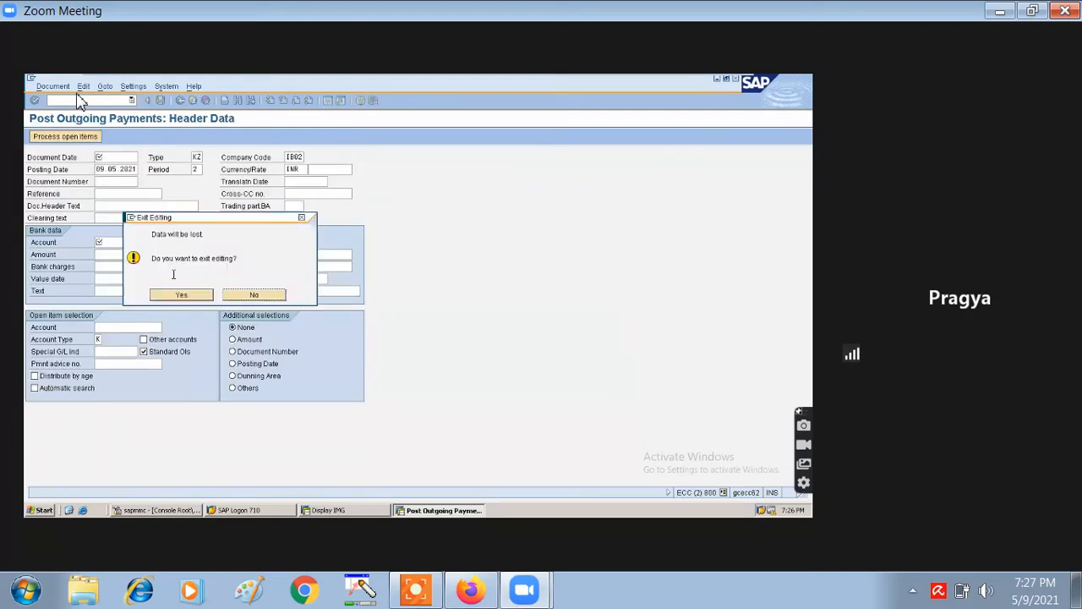
pyautogui.click(180, 295)
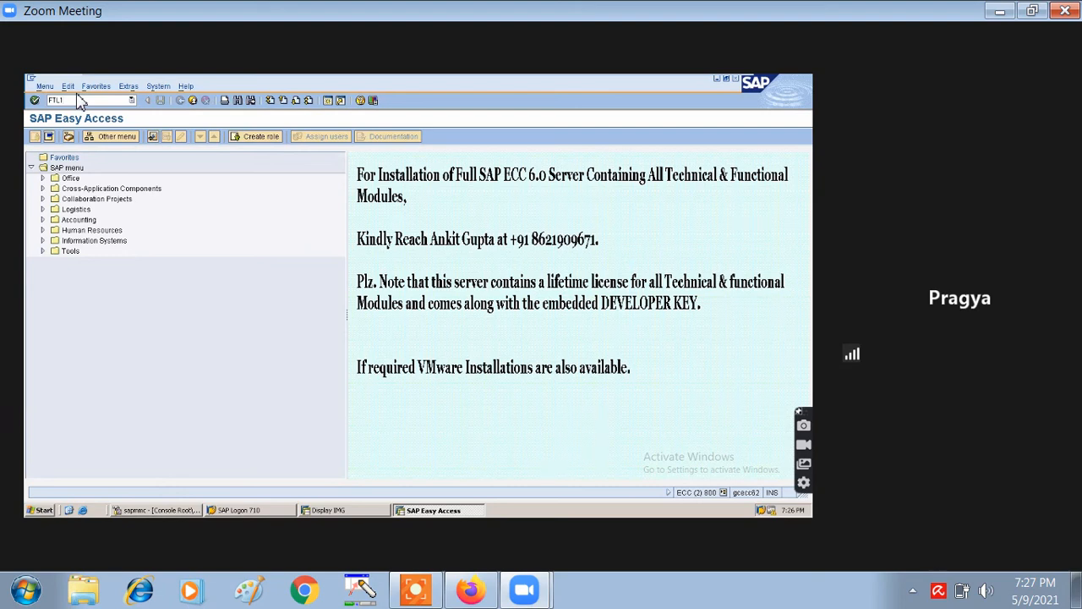
pyautogui.press('BackSpace')
pyautogui.press('BackSpace')
pyautogui.write('N')
# - Open Vendor Line Item Display and try a first vendor account search, closing its results
pyautogui.press('Return')
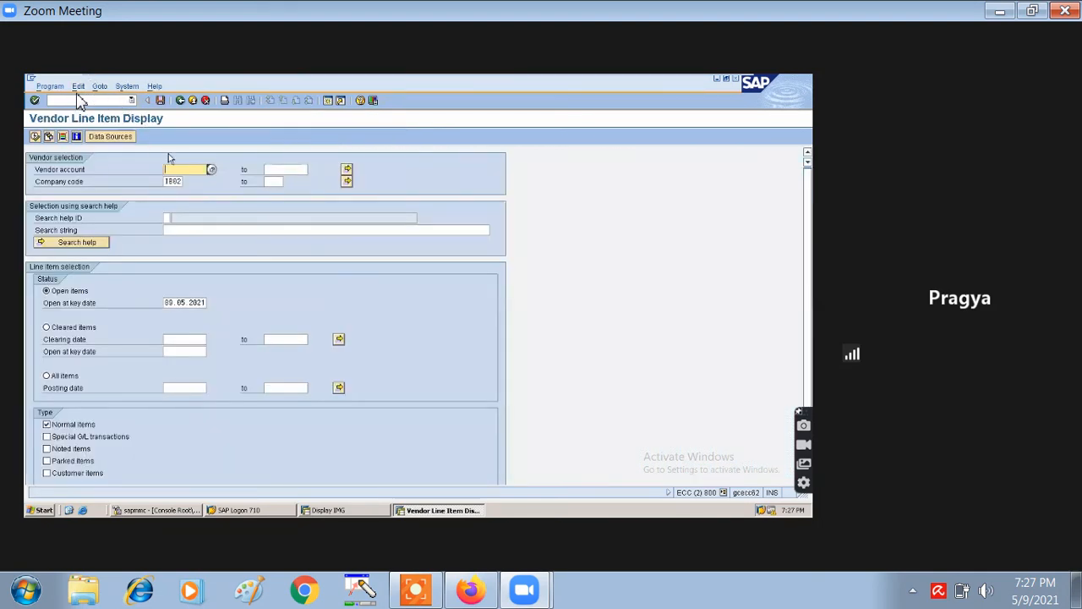
pyautogui.click(213, 170)
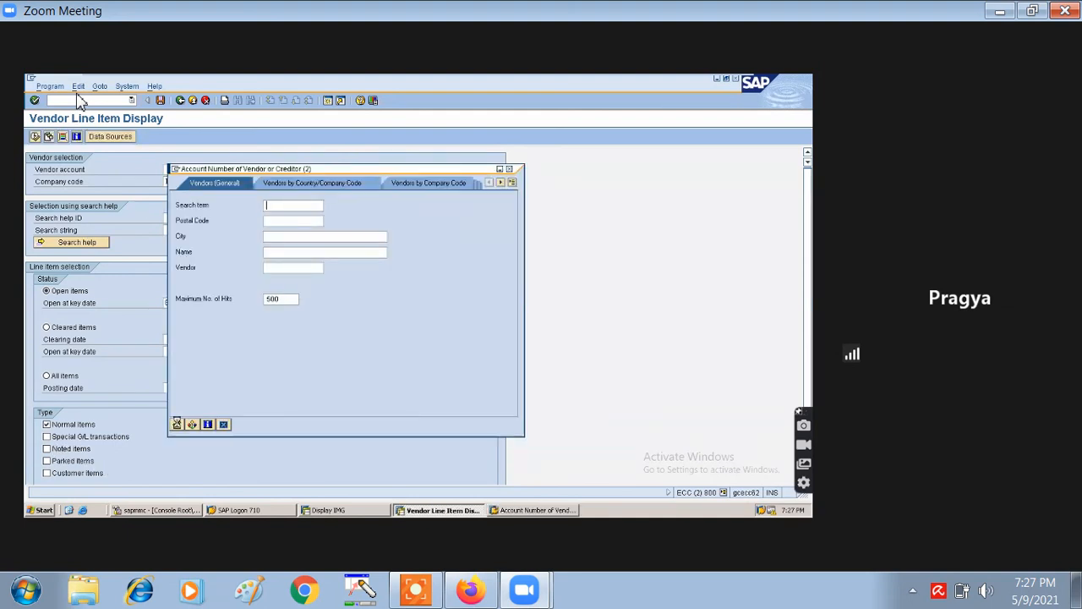
pyautogui.press('Return')
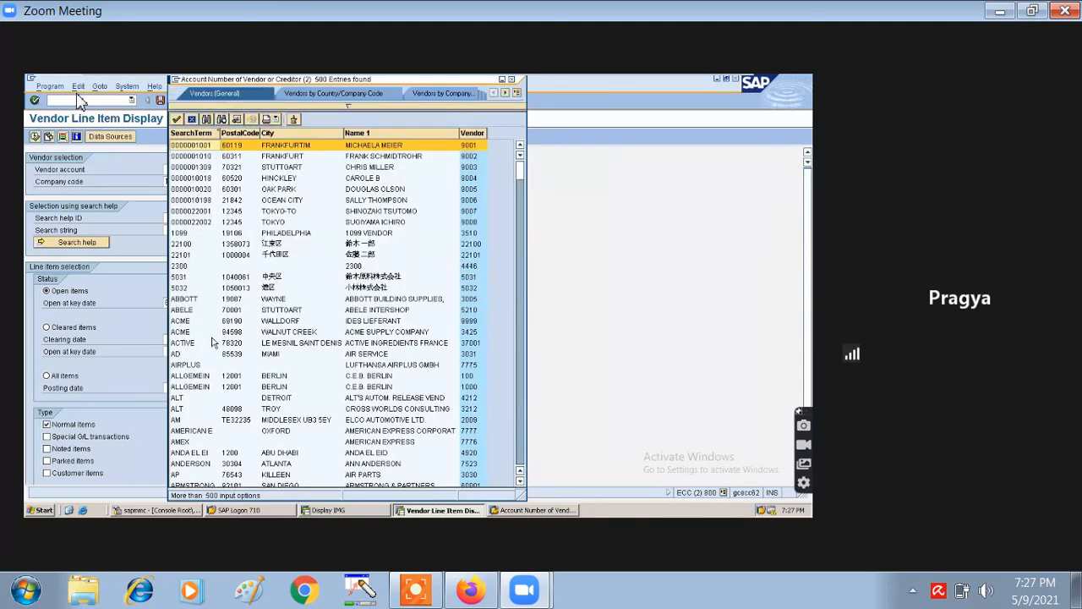
pyautogui.click(513, 81)
# - Search vendors by term SKB and pick vendor 300001 from the hit list
pyautogui.click(195, 168)
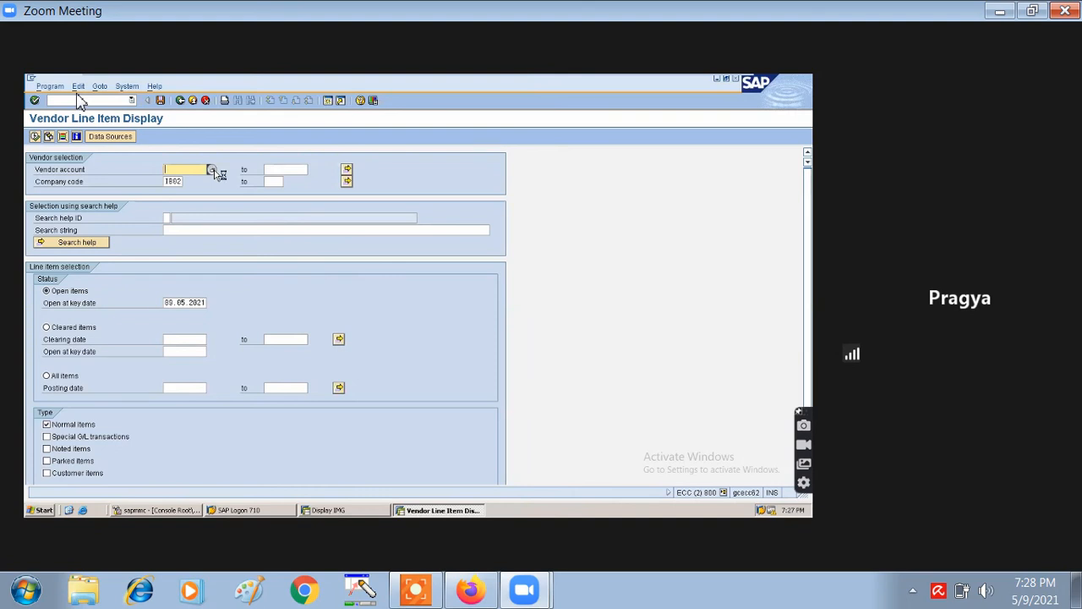
pyautogui.click(211, 169)
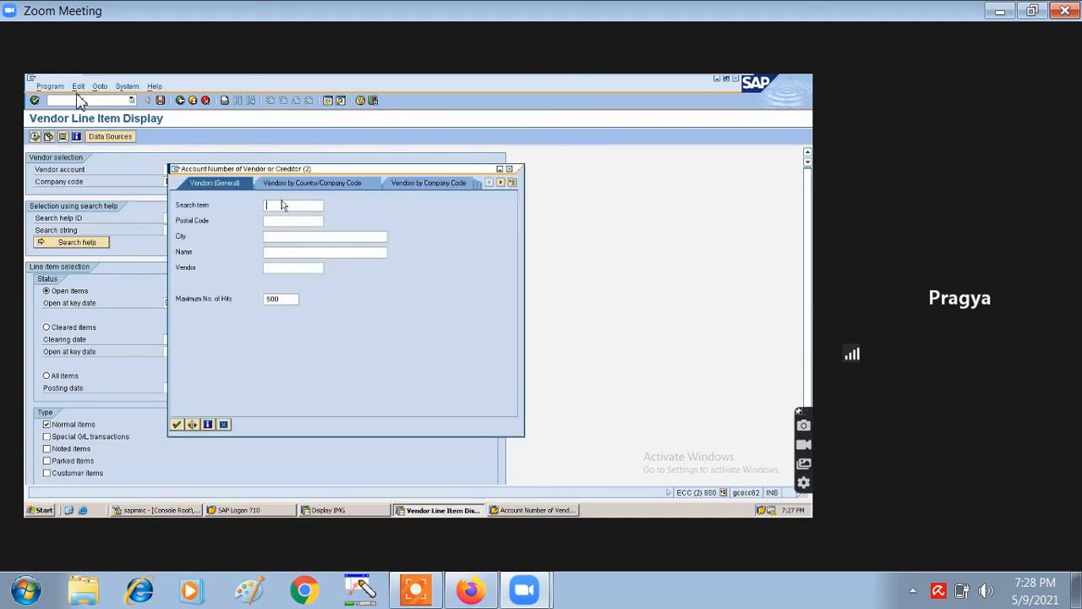
pyautogui.press('Return')
pyautogui.write('SKB')
pyautogui.click(180, 425)
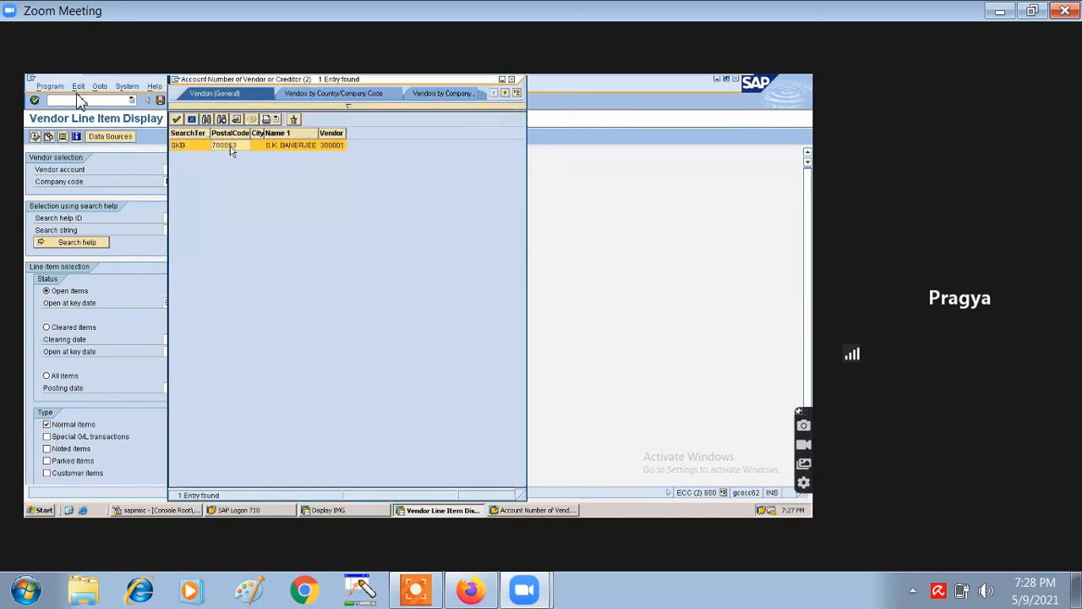
pyautogui.doubleClick(230, 146)
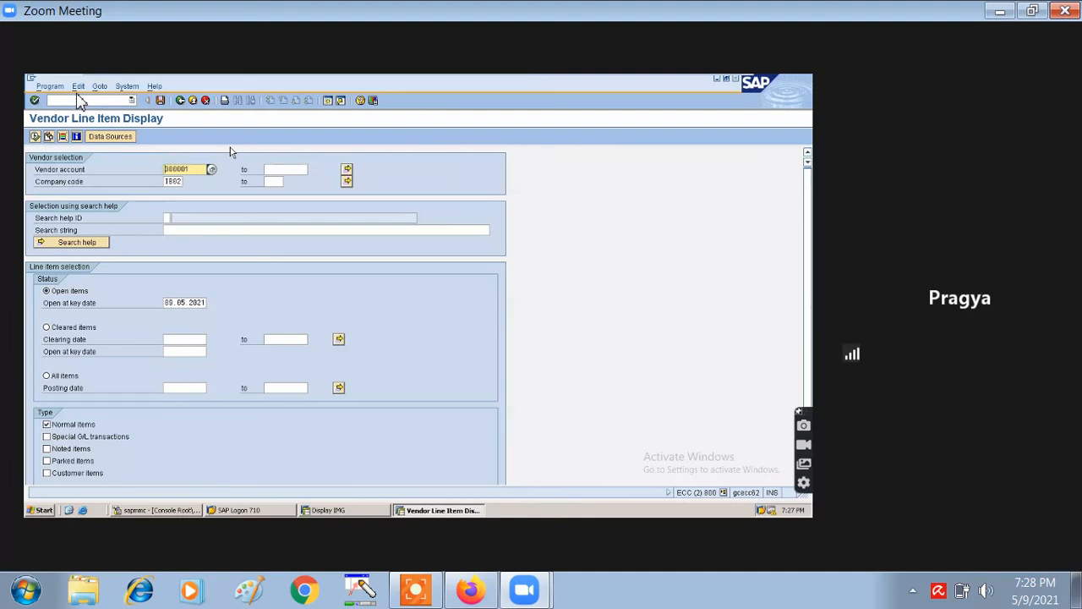
# - Run the vendor line item report with All items selected
pyautogui.click(36, 139)
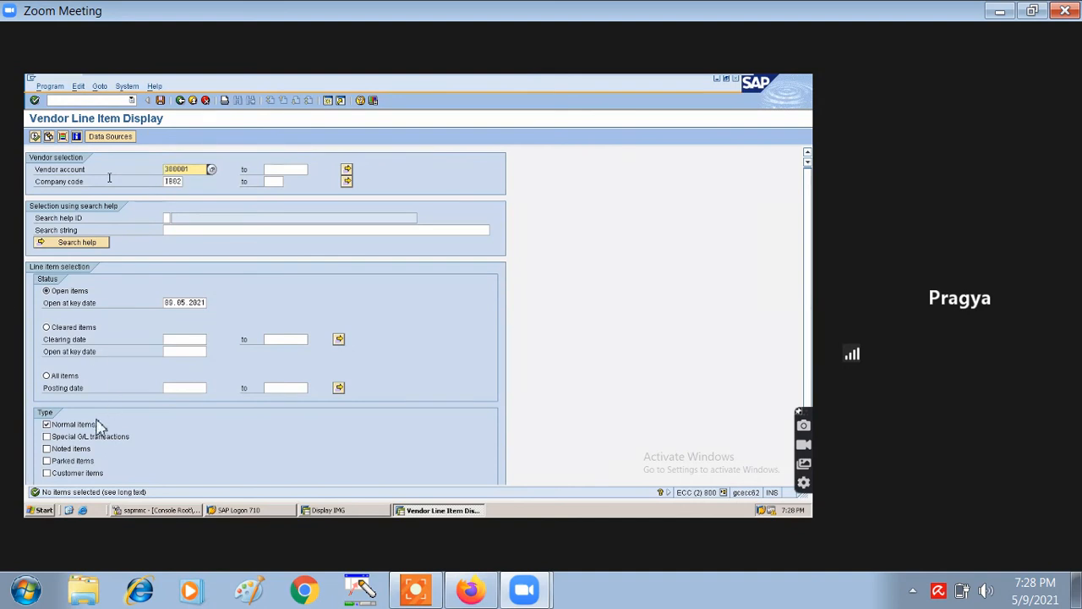
pyautogui.click(47, 375)
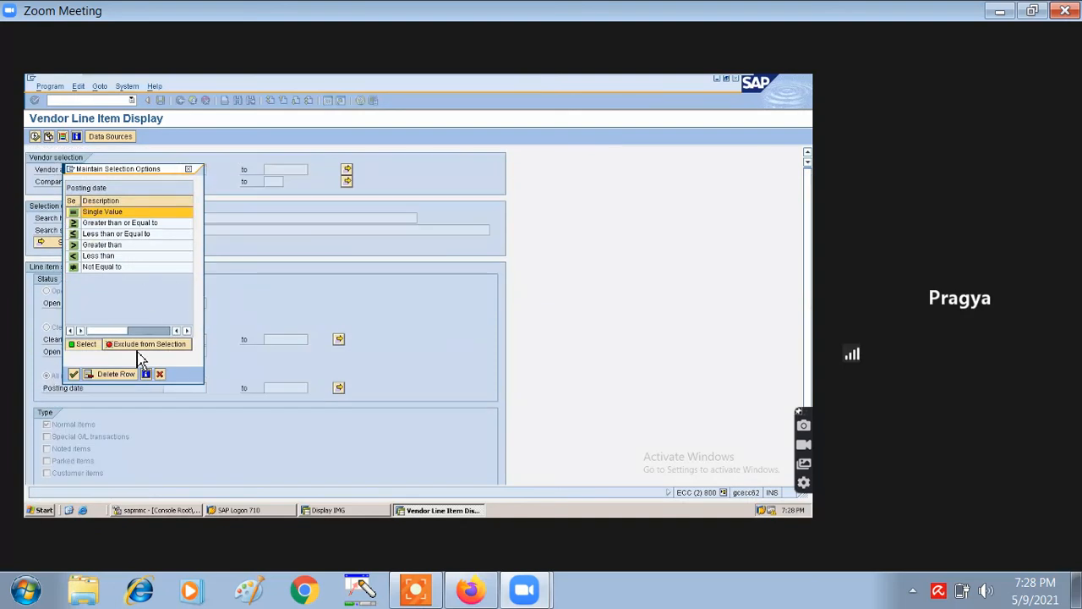
pyautogui.click(75, 374)
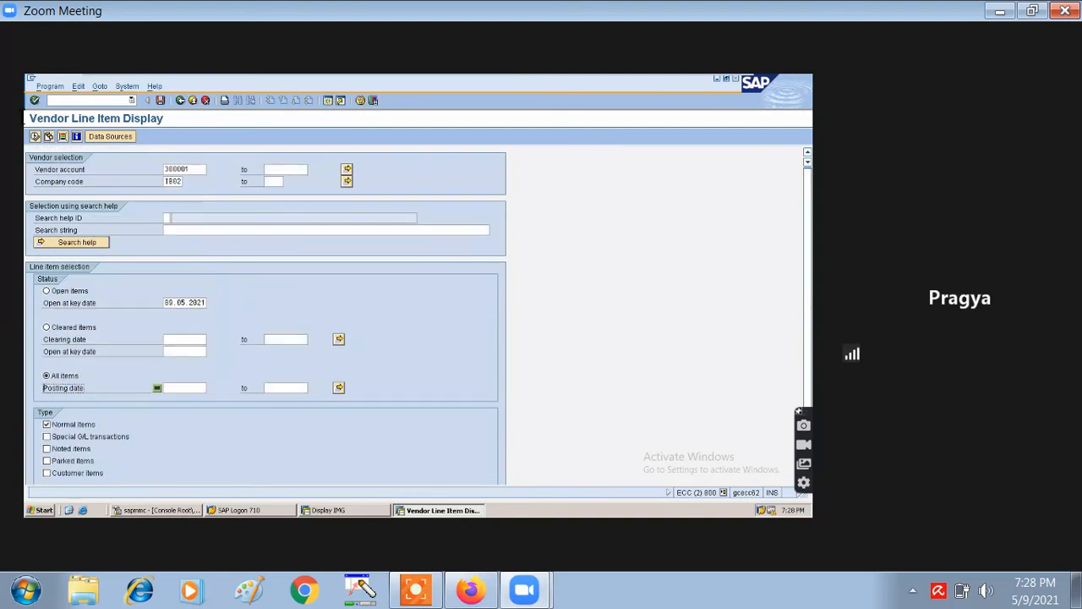
pyautogui.click(35, 137)
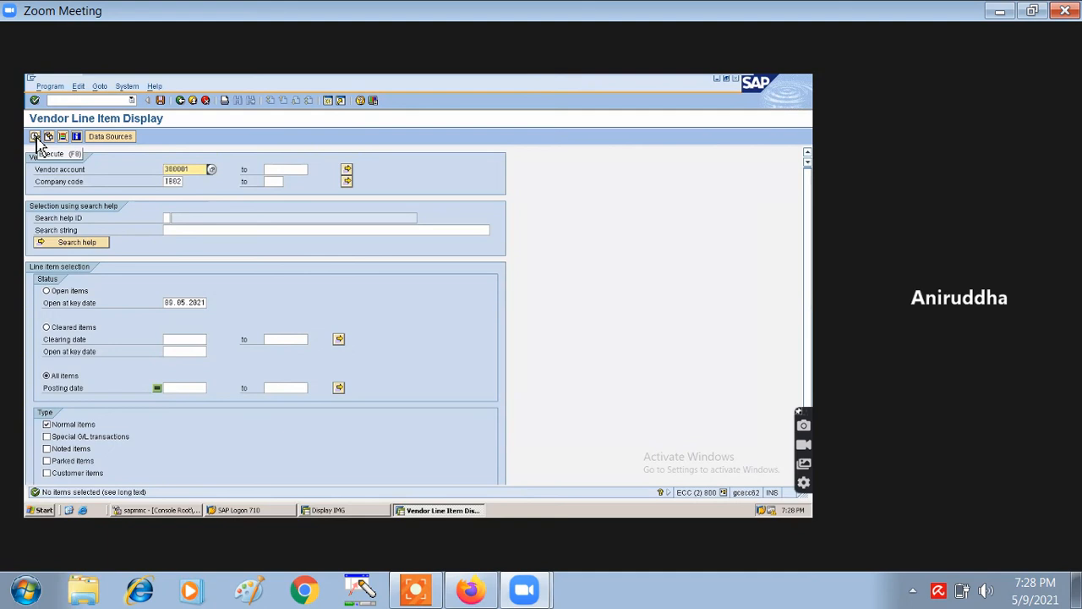
# - After no items are selected, switch the line item status to Cleared items
pyautogui.click(61, 353)
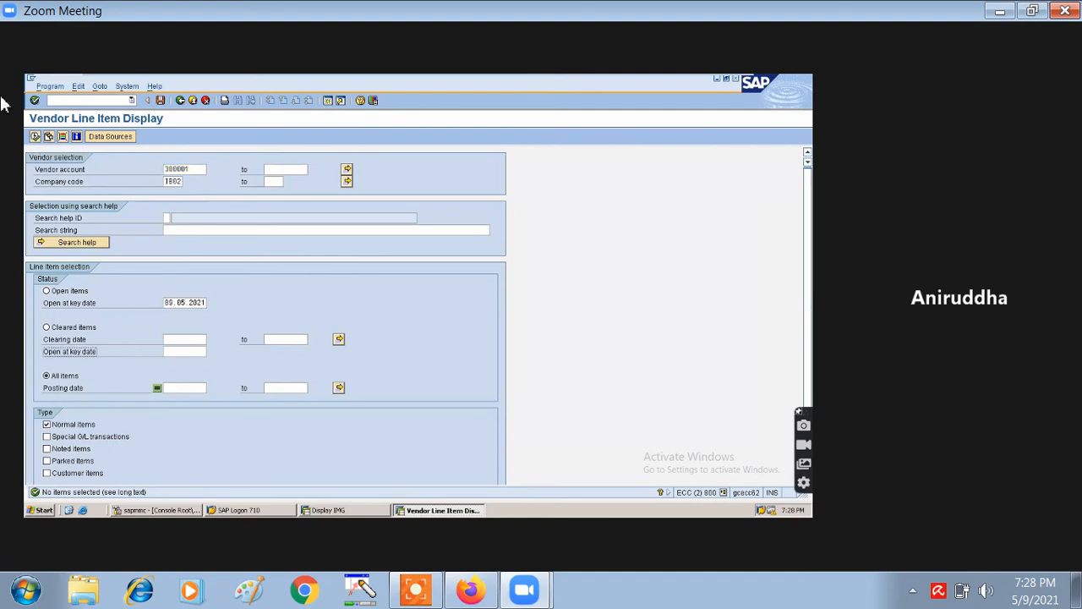
pyautogui.click(120, 376)
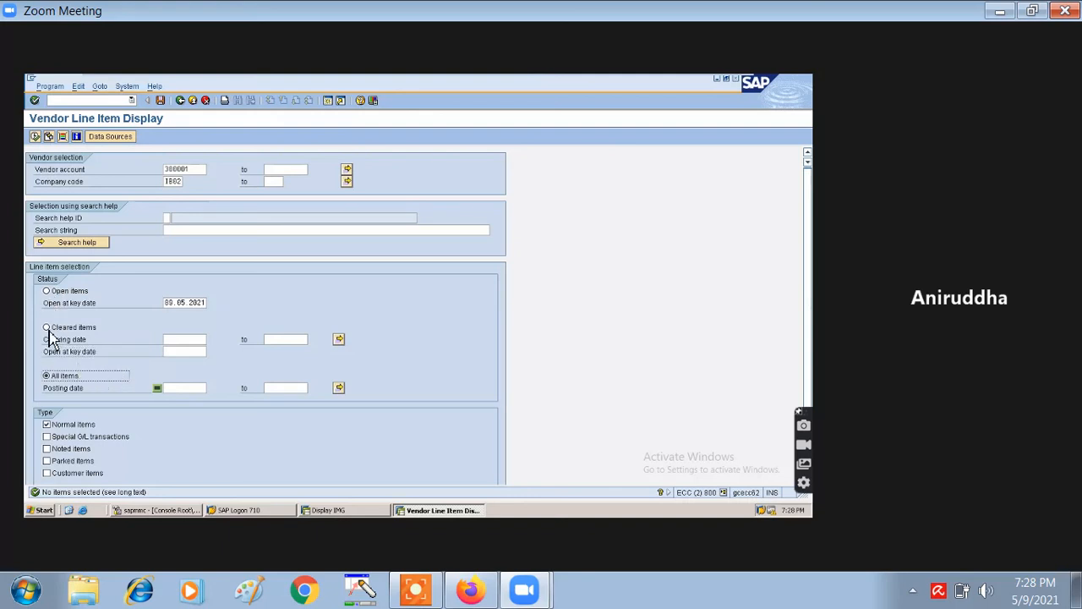
pyautogui.click(35, 137)
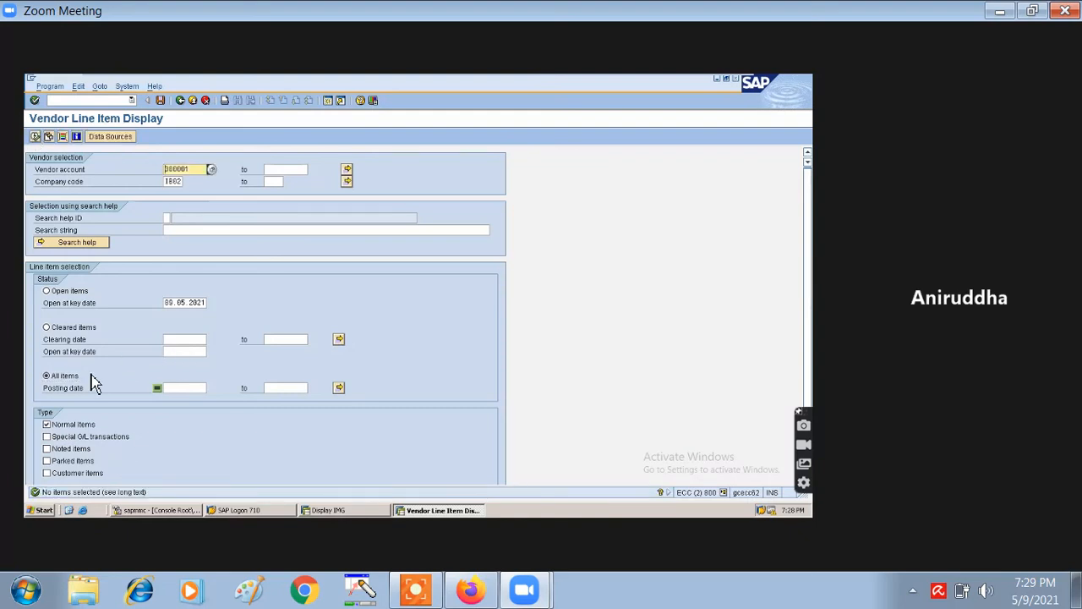
pyautogui.click(47, 327)
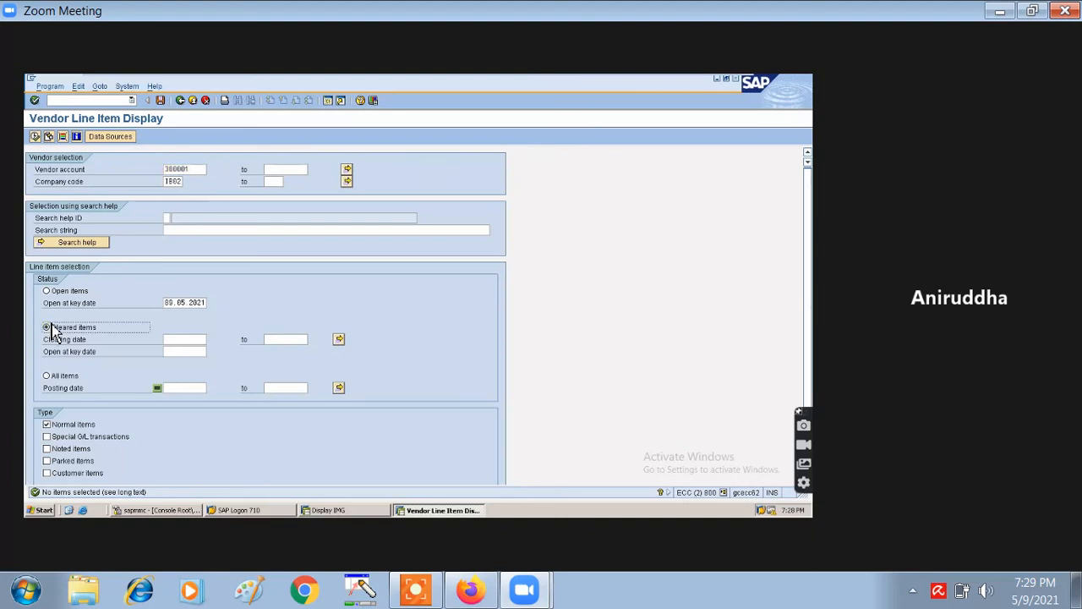
# - List cleared documents 3000 and 7000 at 5,000 INR each, then return to selection
pyautogui.click(34, 137)
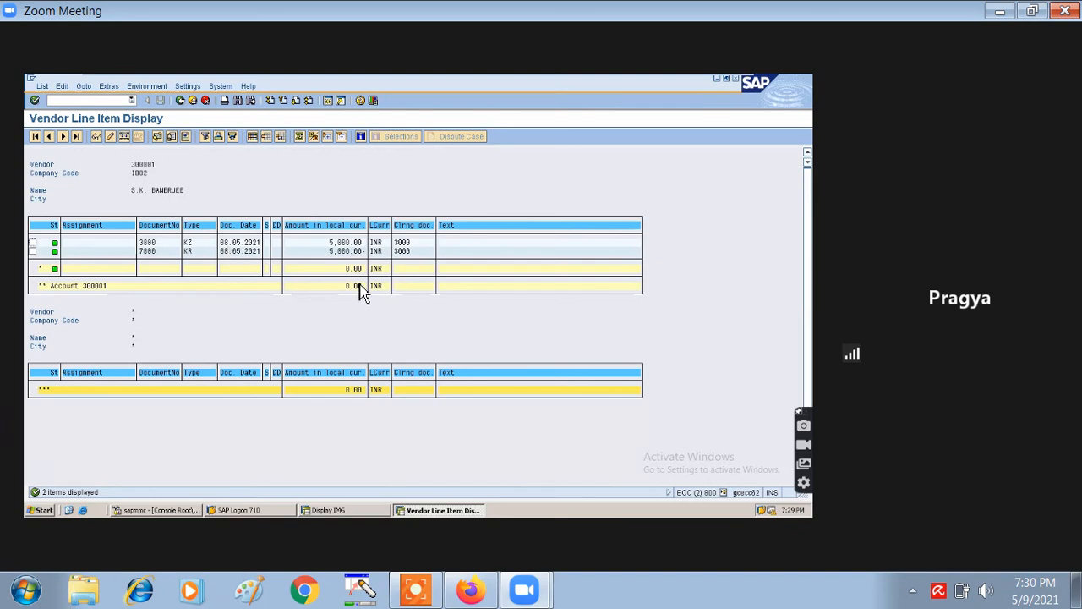
pyautogui.click(180, 101)
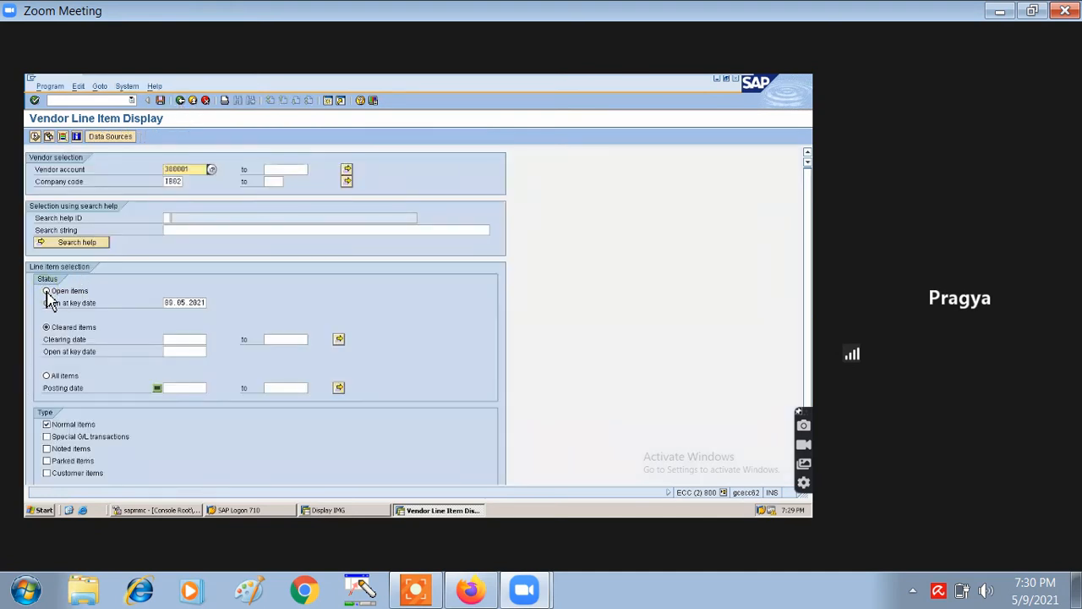
# - Run the report for open items and all items, then untick Normal items and execute again
pyautogui.click(46, 291)
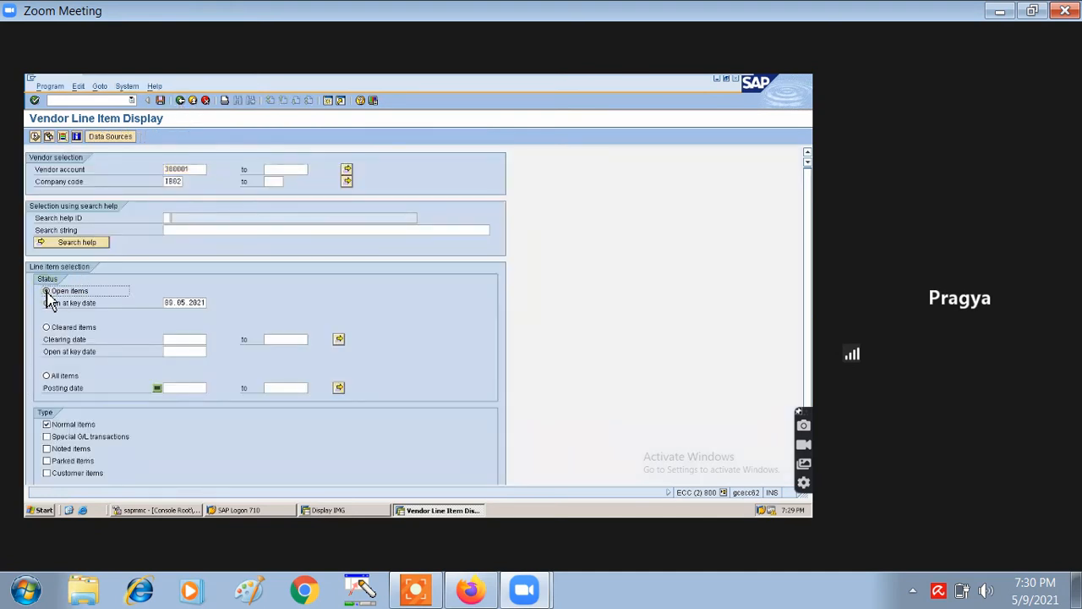
pyautogui.click(36, 140)
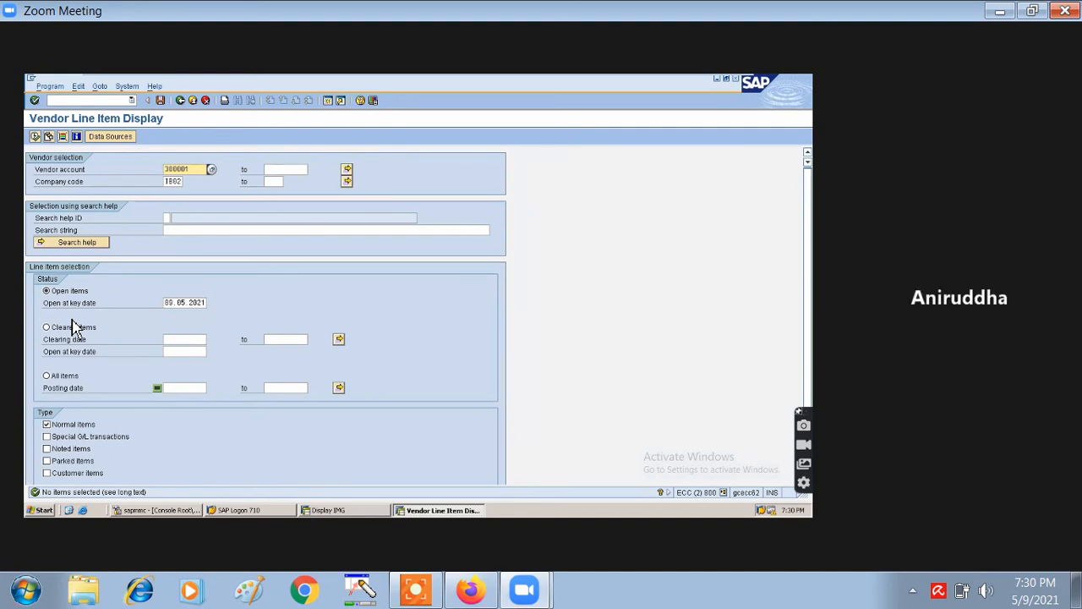
pyautogui.click(48, 376)
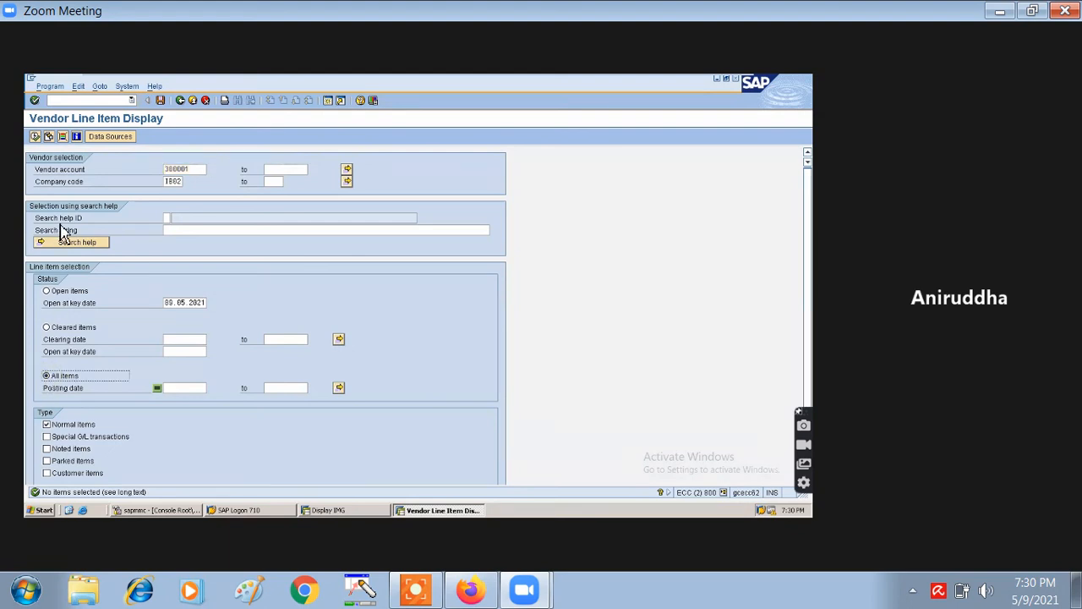
pyautogui.click(35, 139)
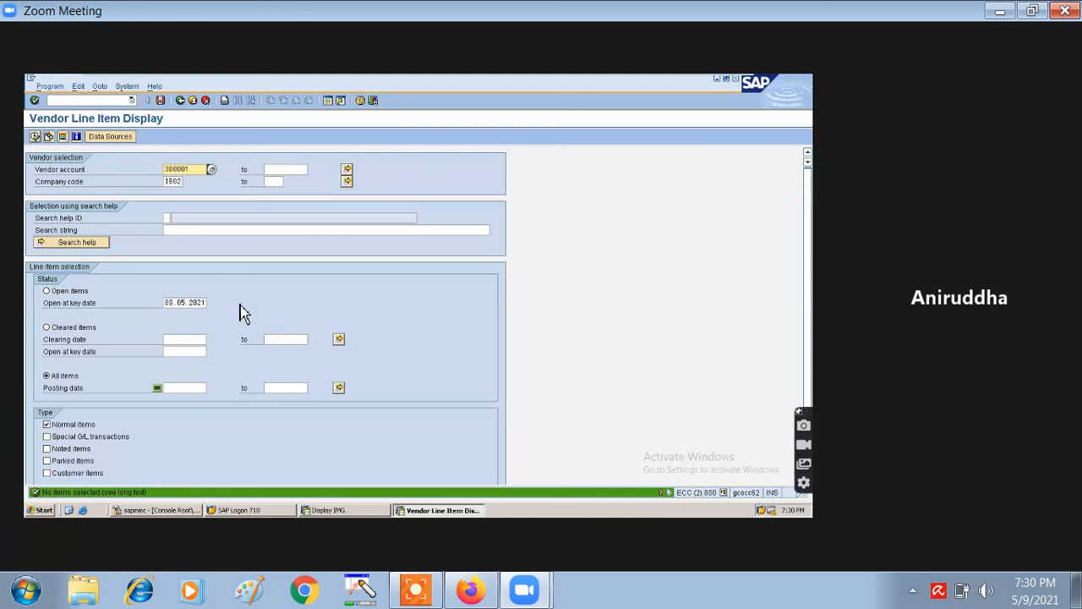
pyautogui.click(46, 424)
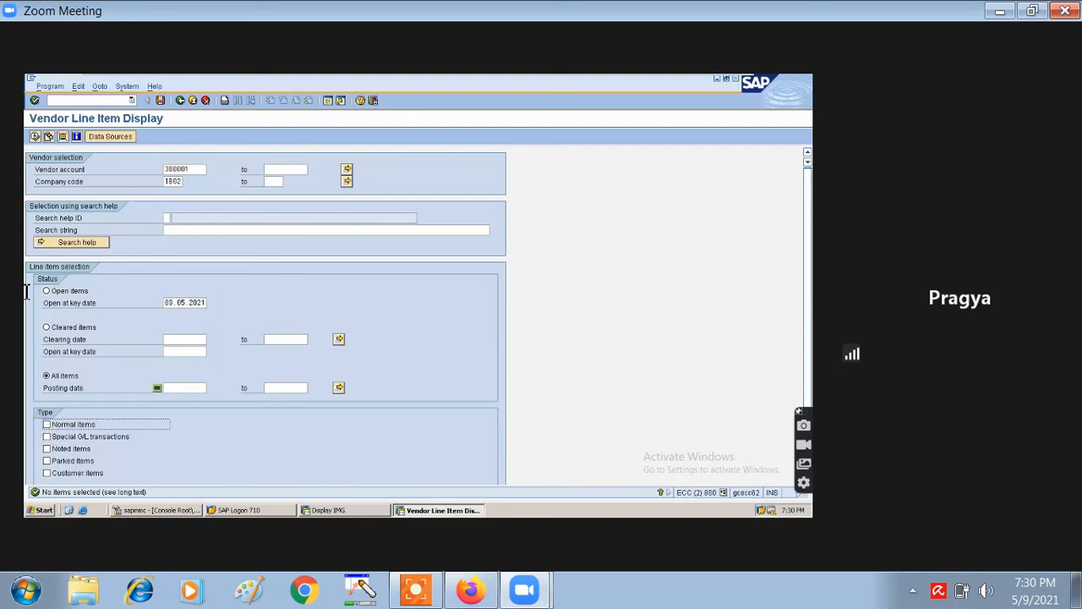
pyautogui.click(36, 137)
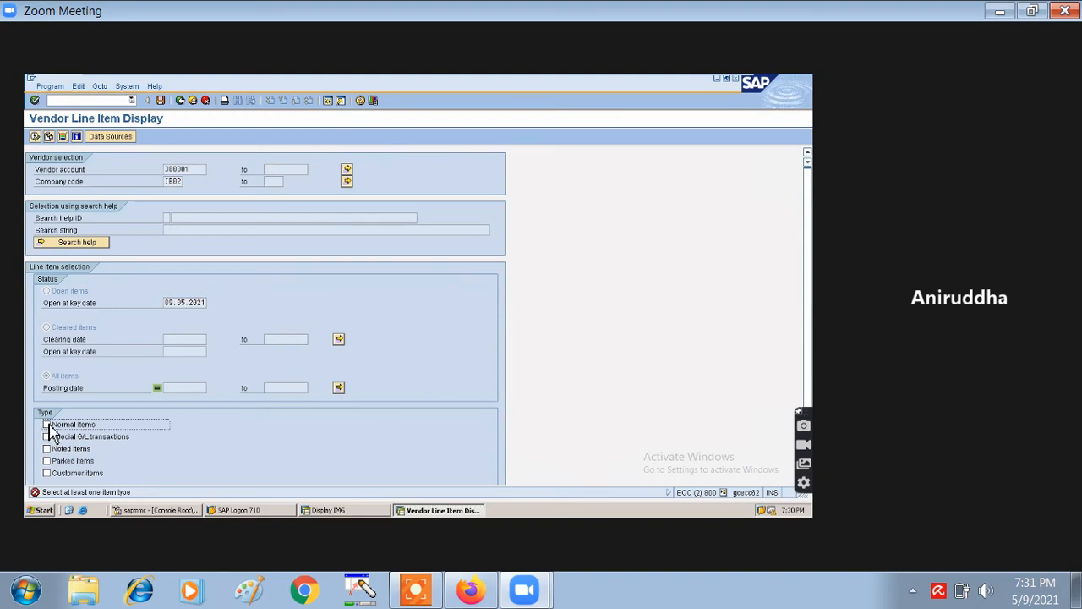
# - Tick Normal items again so the all-items run reports no items selected
pyautogui.click(49, 425)
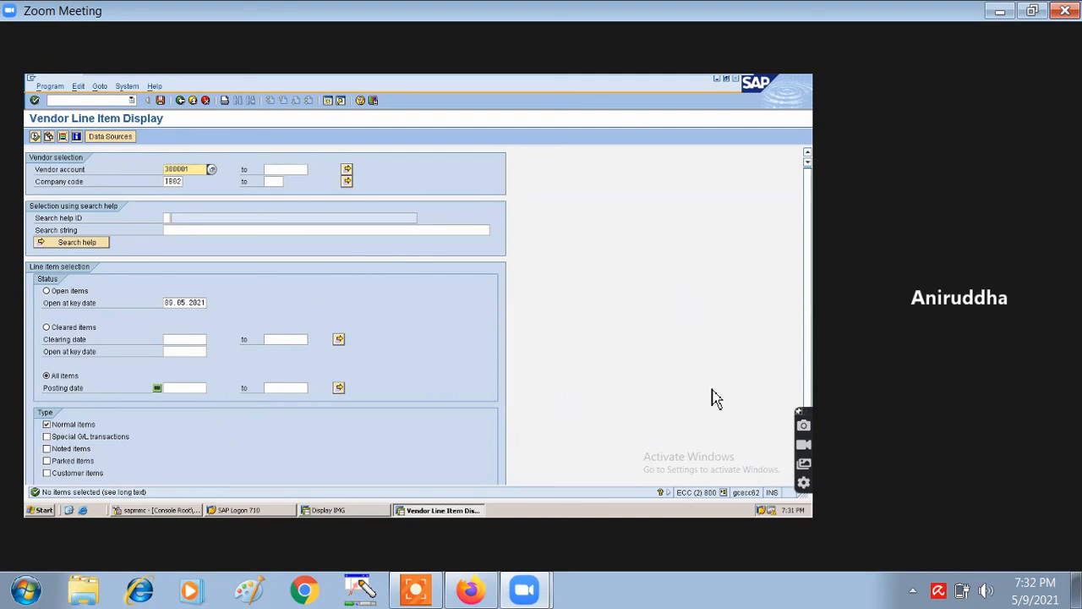
pyautogui.click(415, 595)
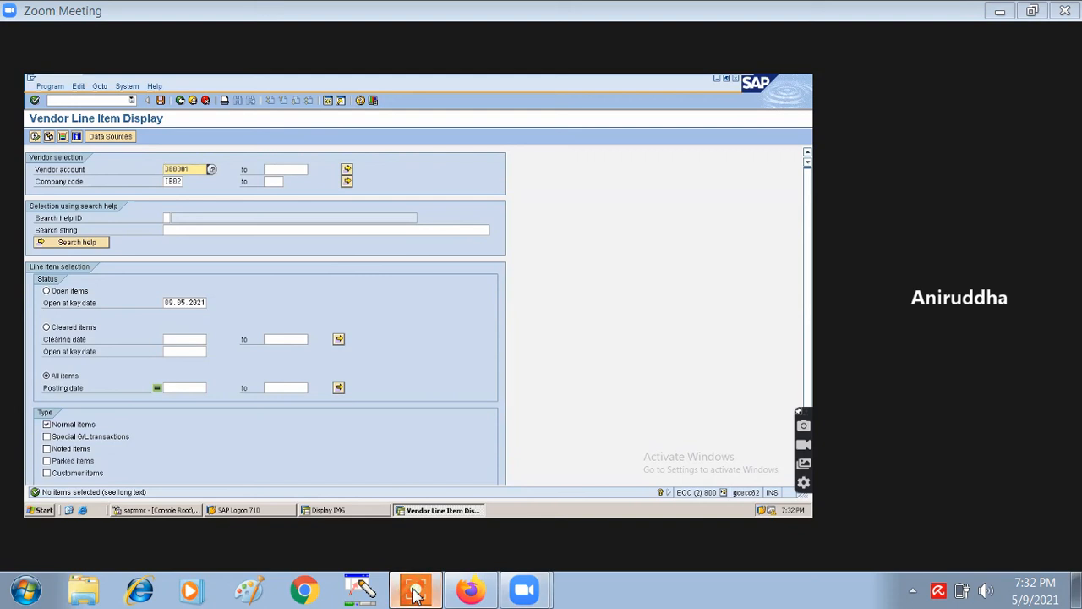